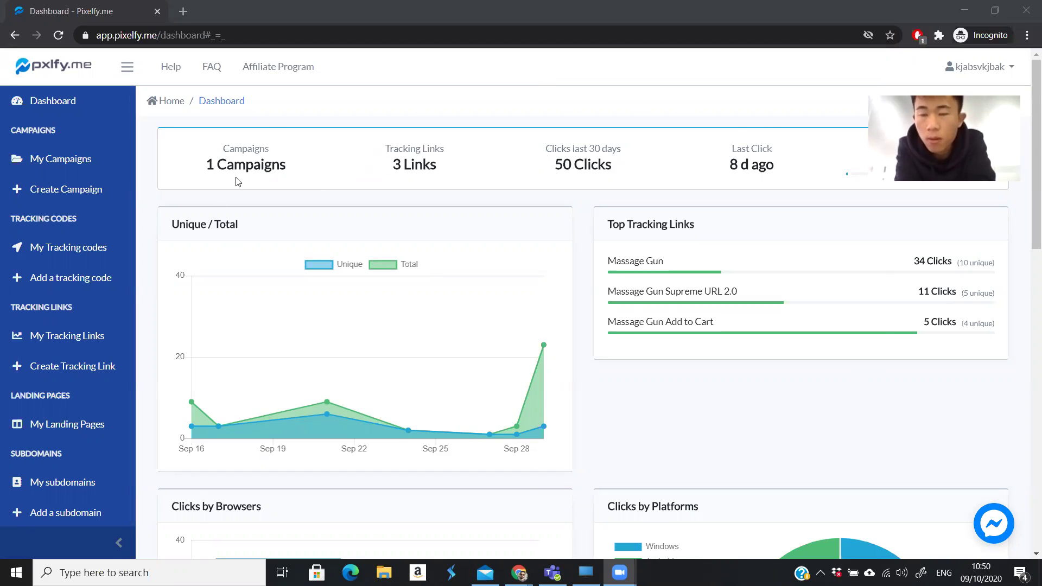
Review the dashboard's campaign, link, click and plan summary figures and the Top Tracking Links list.
left_click_drag(207, 163, 459, 166)
left_click_drag(554, 164, 614, 166)
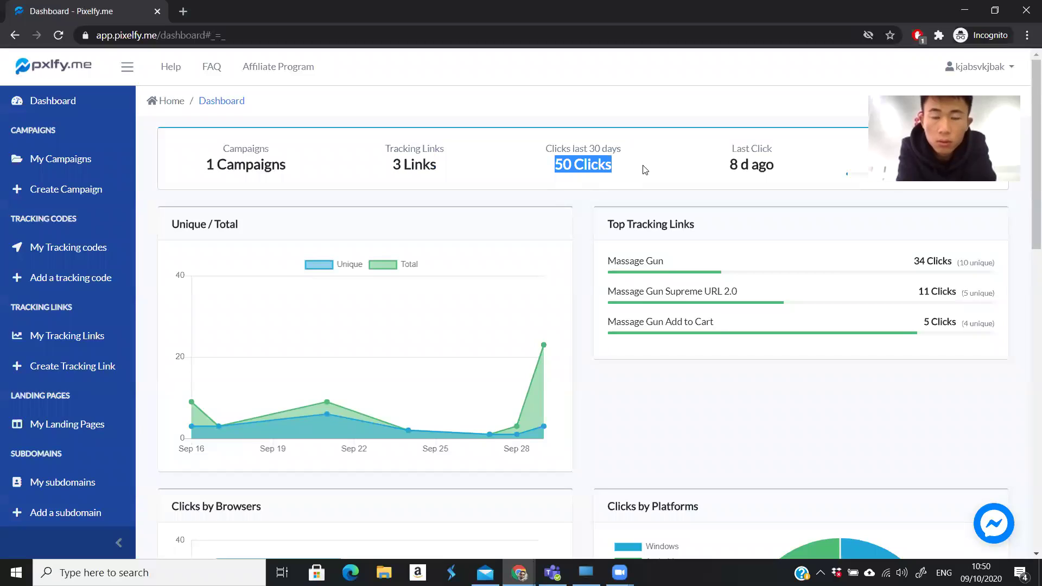
left_click_drag(726, 164, 791, 170)
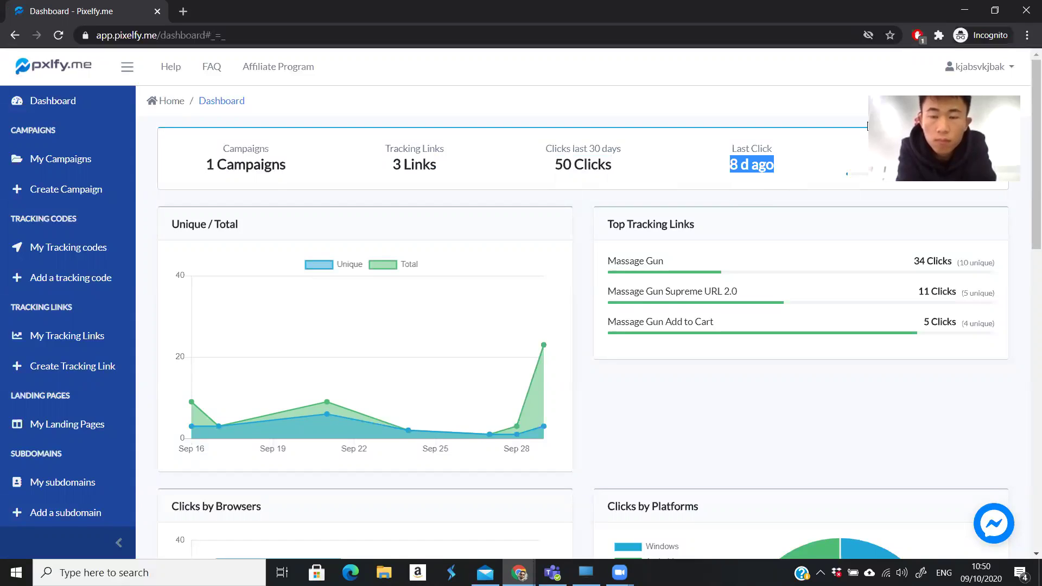
triple_click(921, 148)
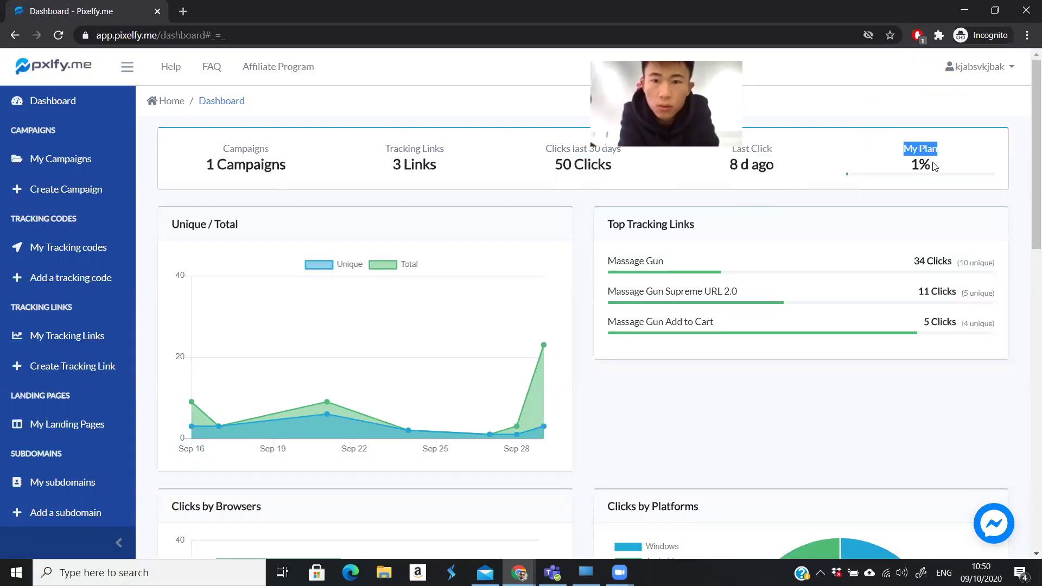
left_click(726, 416)
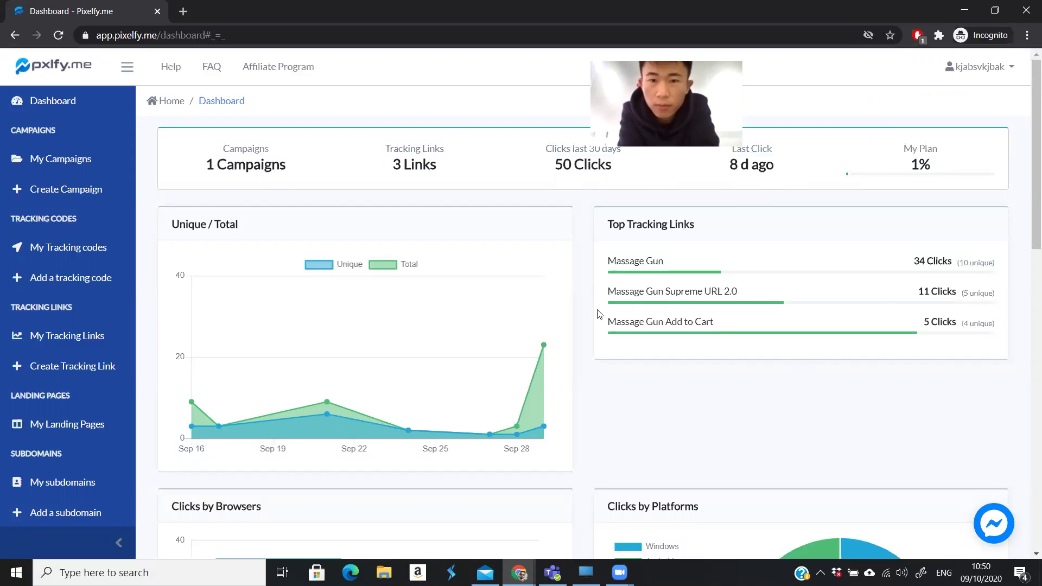
left_click_drag(618, 224, 690, 226)
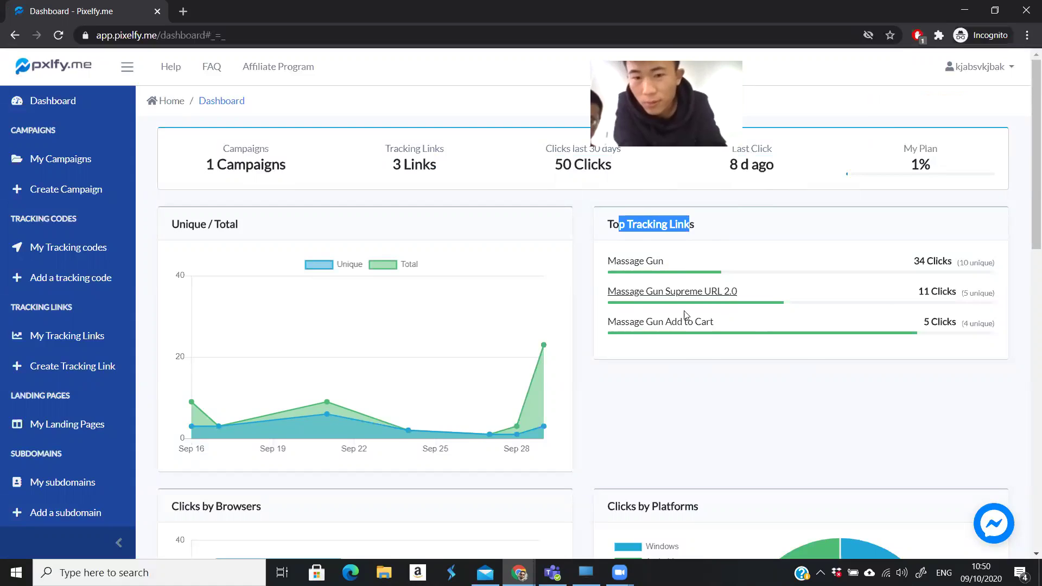
left_click(740, 415)
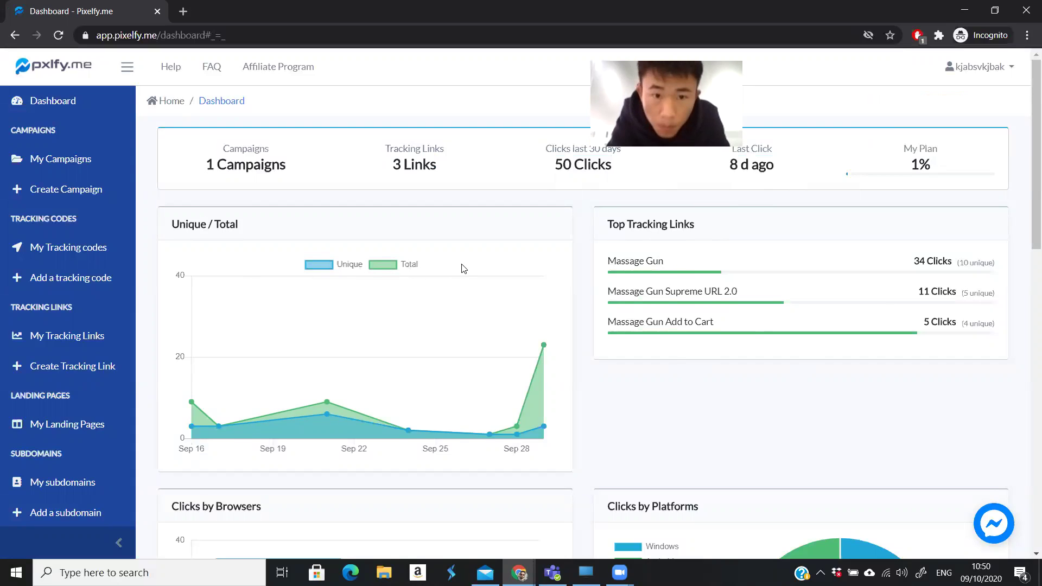
Examine the dashboard charts for clicks by browser and clicks by platform, including the Android share.
scroll(463, 266, "down", 3)
scroll(463, 255, "down", 1)
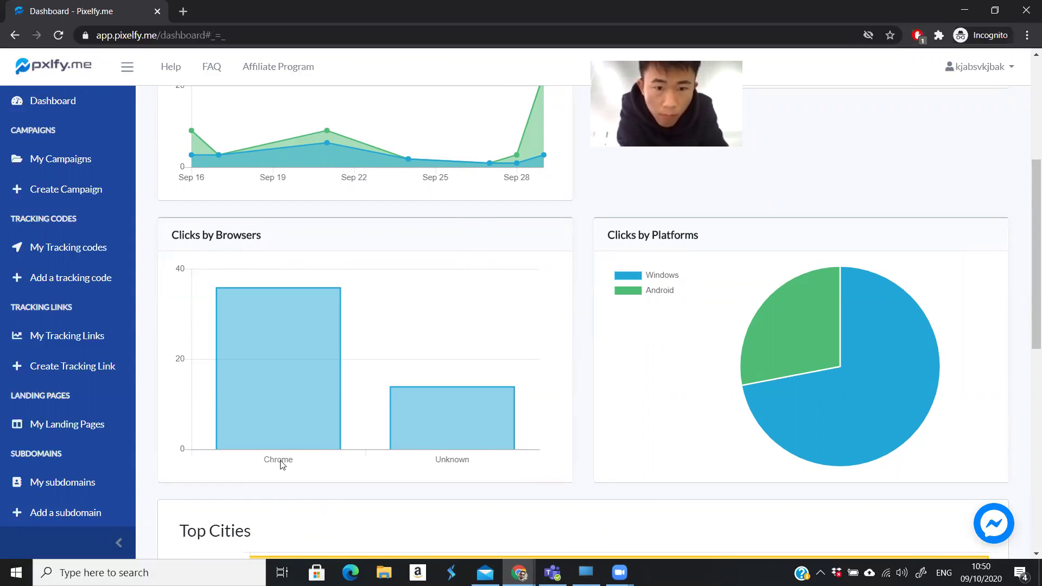
mouse_move(744, 320)
scroll(751, 330, "down", 1)
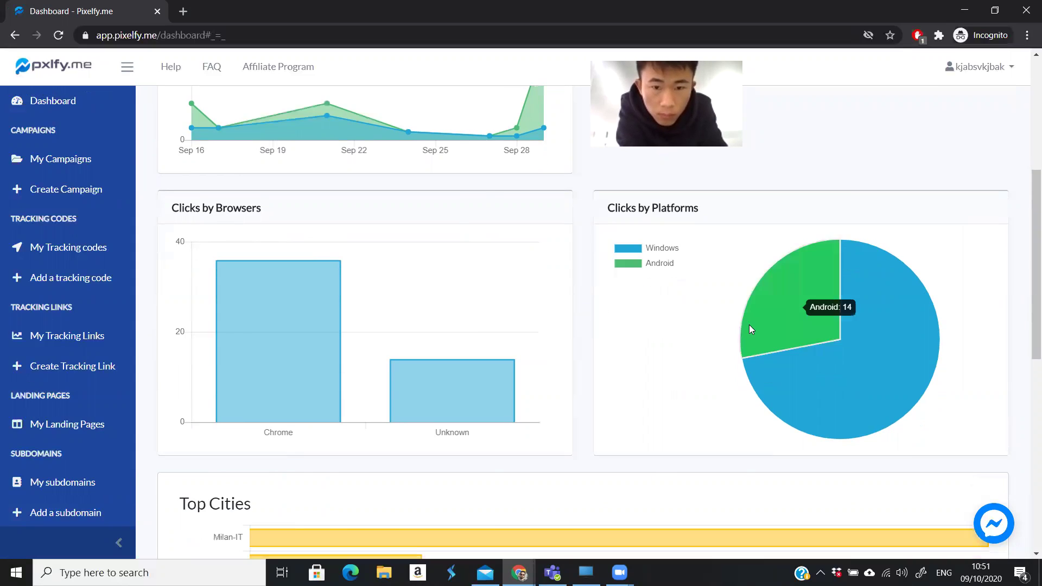
Examine the click distribution in the Top Cities and Top Countries charts, including individual city values.
scroll(751, 329, "down", 4)
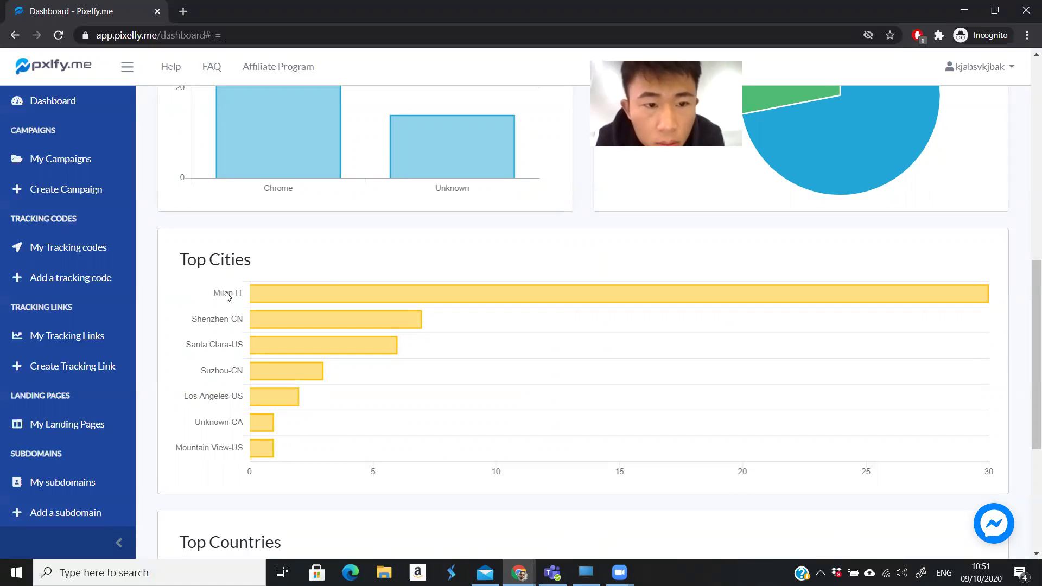
mouse_move(519, 296)
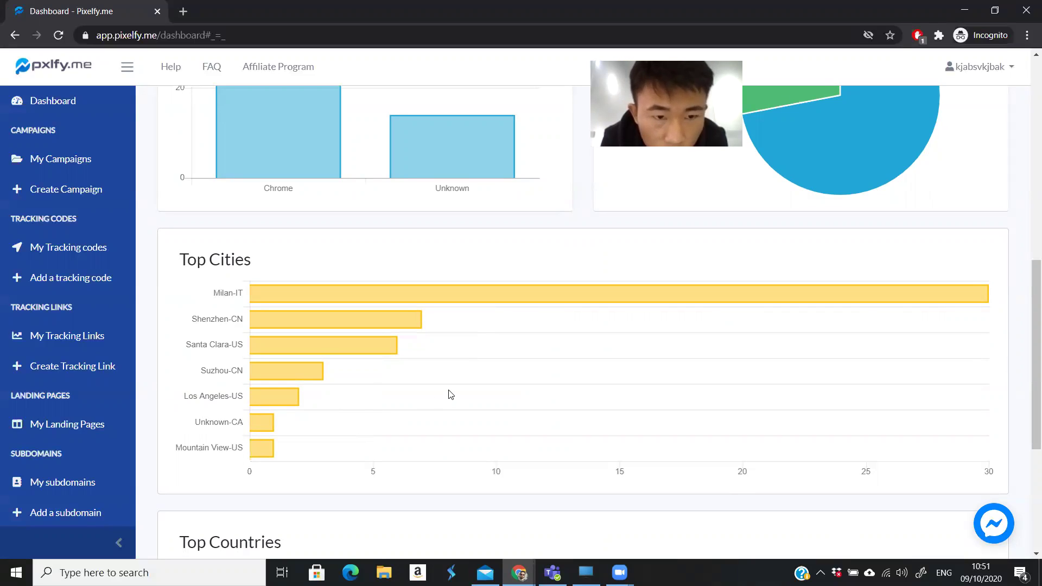
scroll(489, 351, "down", 5)
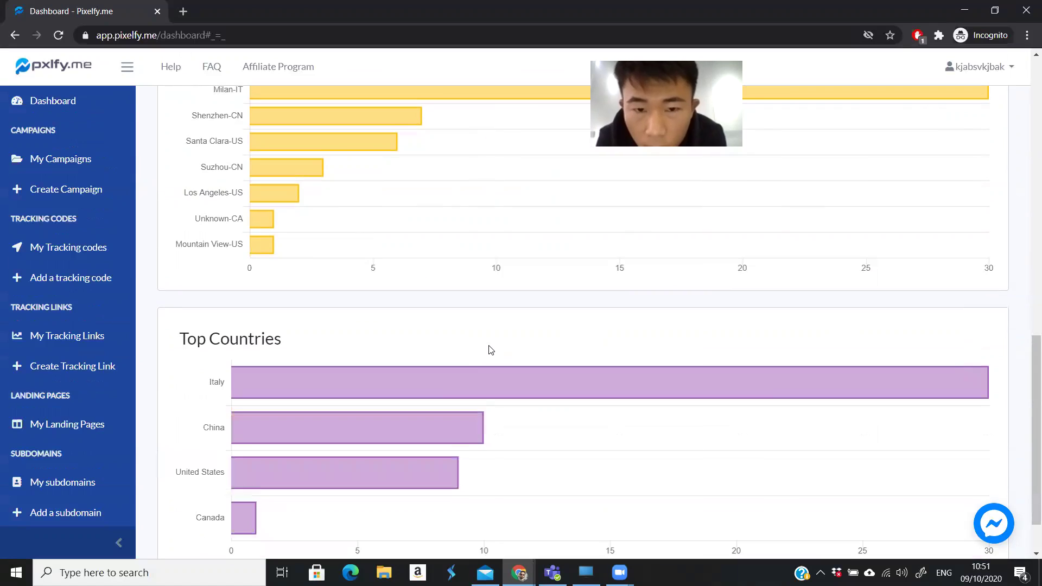
mouse_move(242, 322)
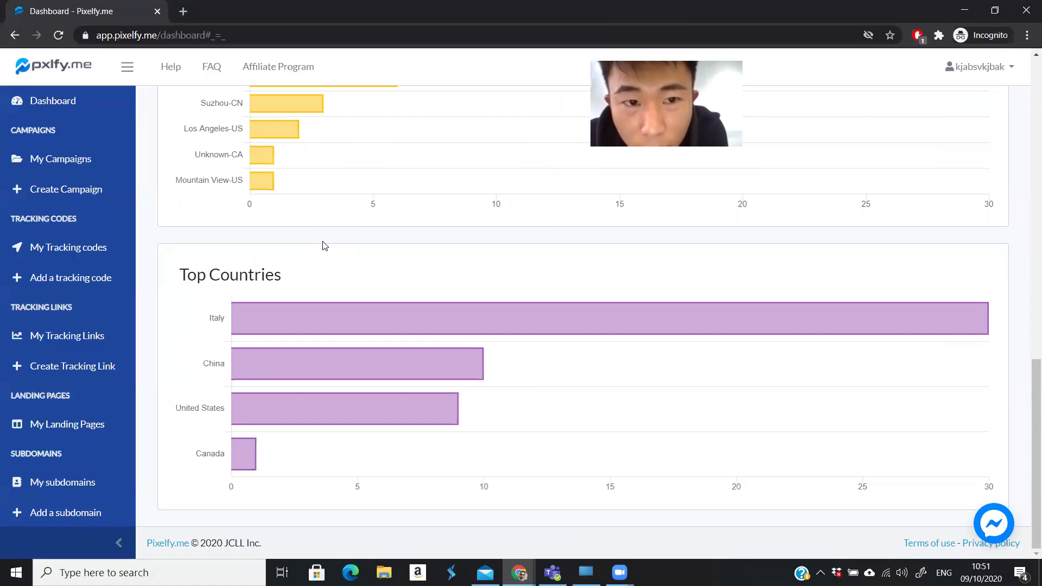
scroll(323, 245, "up", 4)
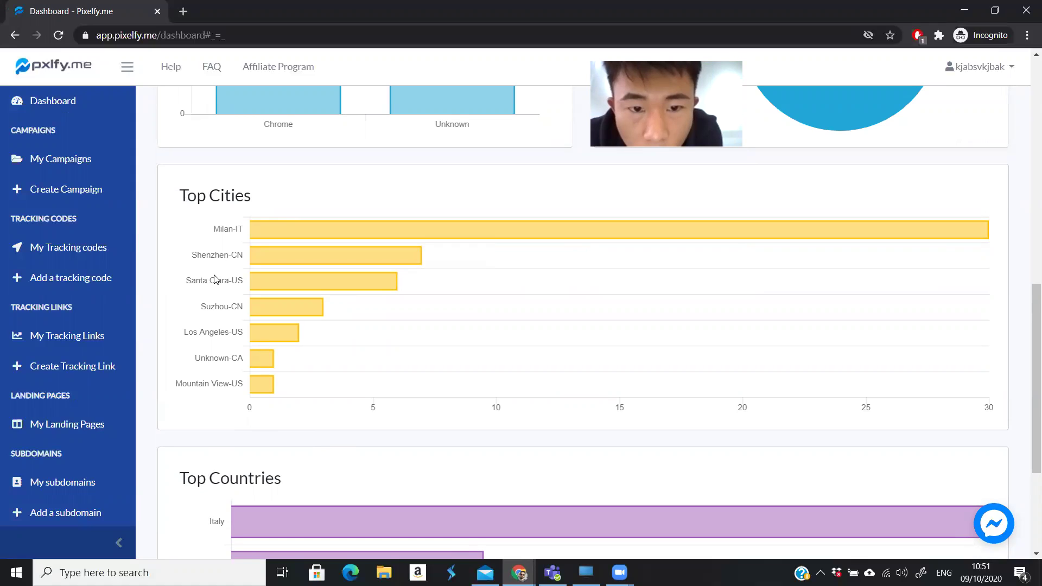
mouse_move(266, 391)
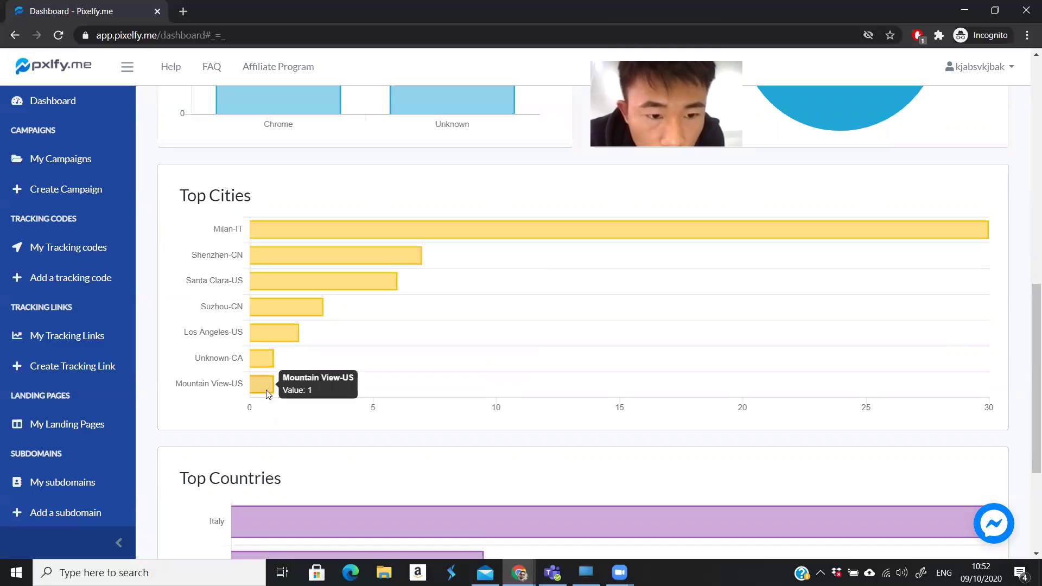
mouse_move(275, 359)
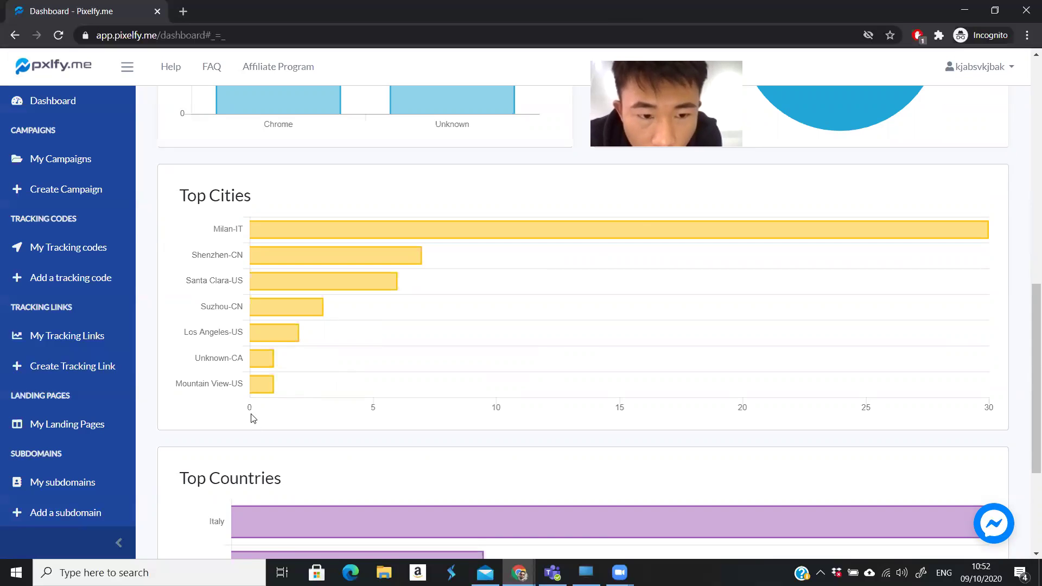
scroll(251, 419, "down", 1)
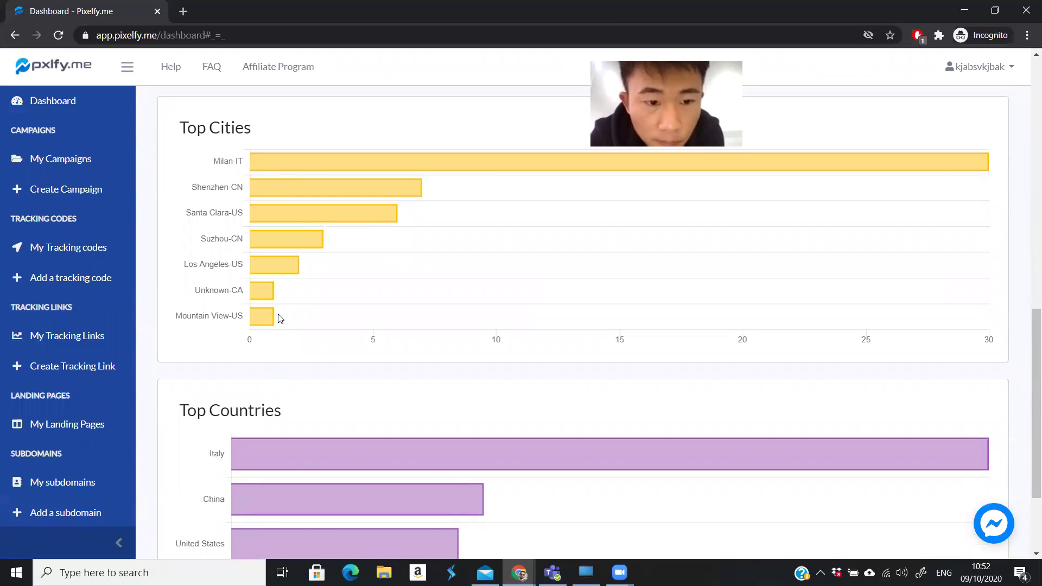
scroll(315, 299, "down", 1)
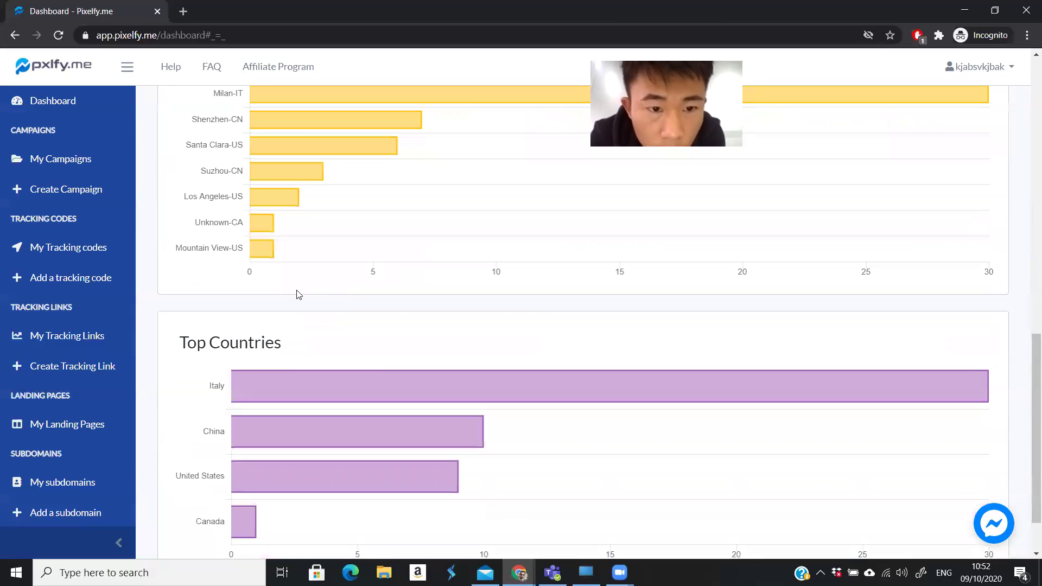
scroll(304, 313, "down", 1)
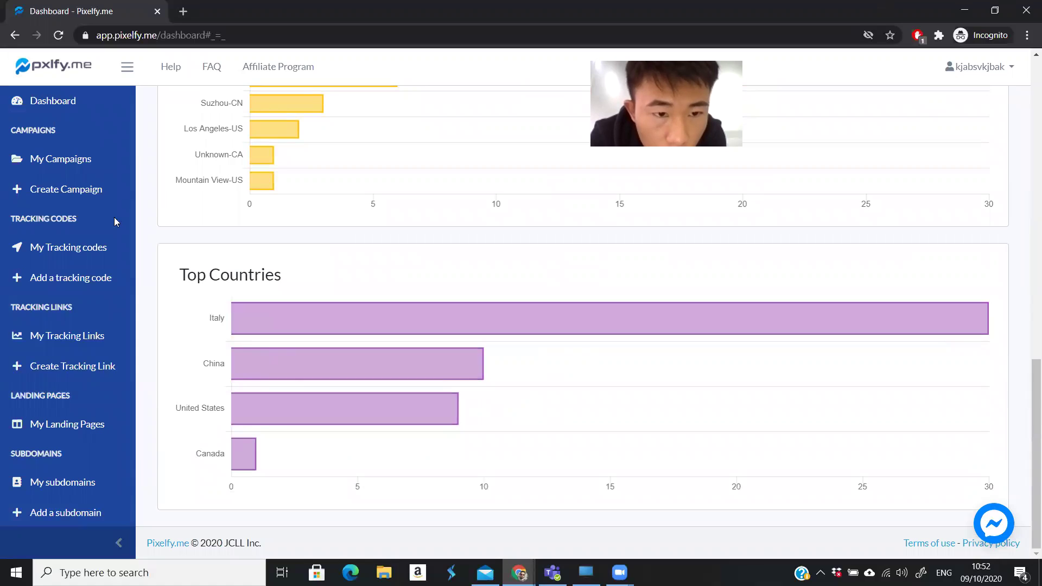
Start a new campaign and name it "Demonstration".
scroll(272, 263, "up", 7)
scroll(271, 266, "up", 5)
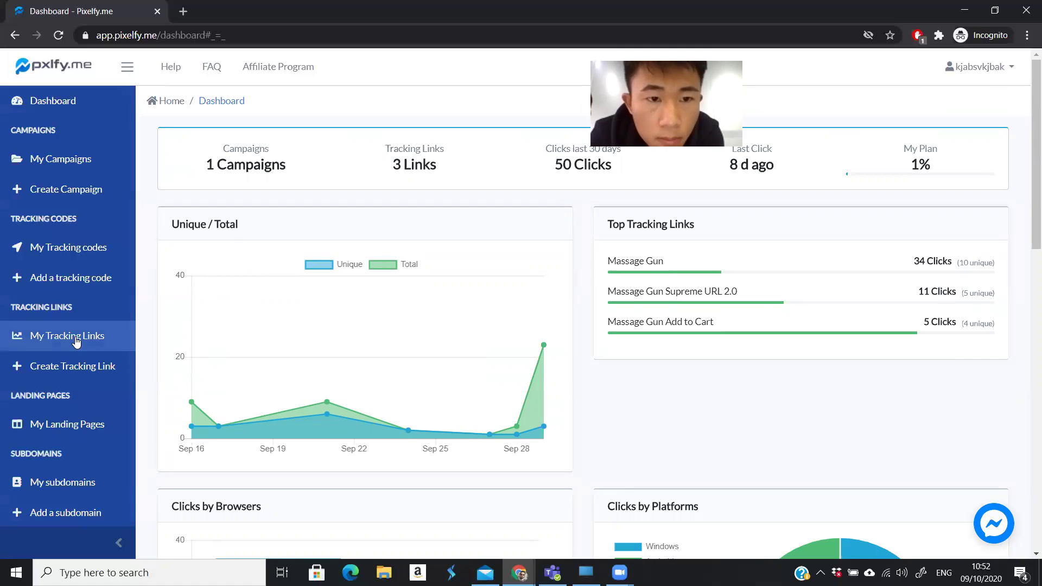
left_click(75, 194)
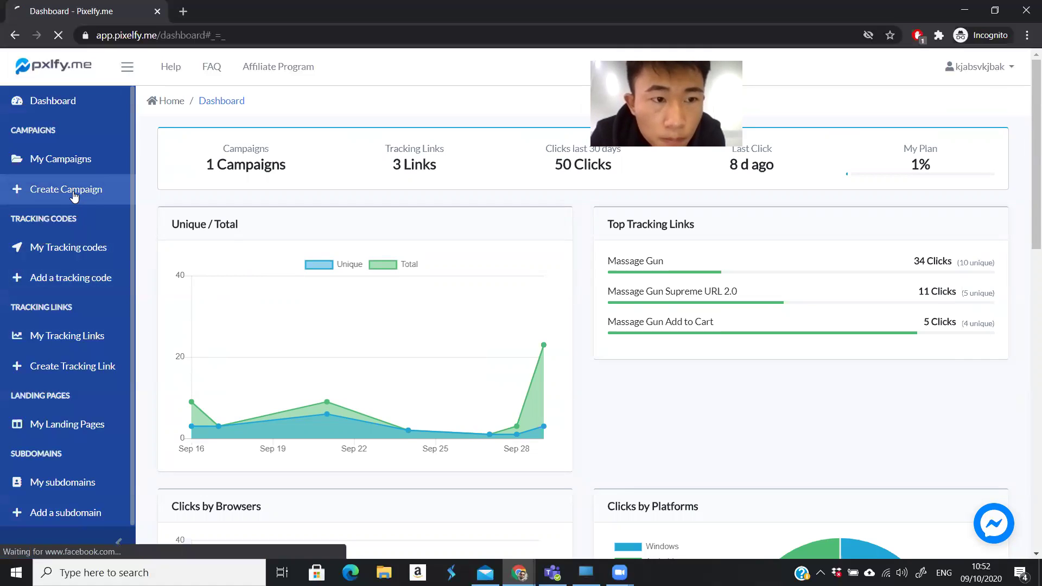
left_click(396, 275)
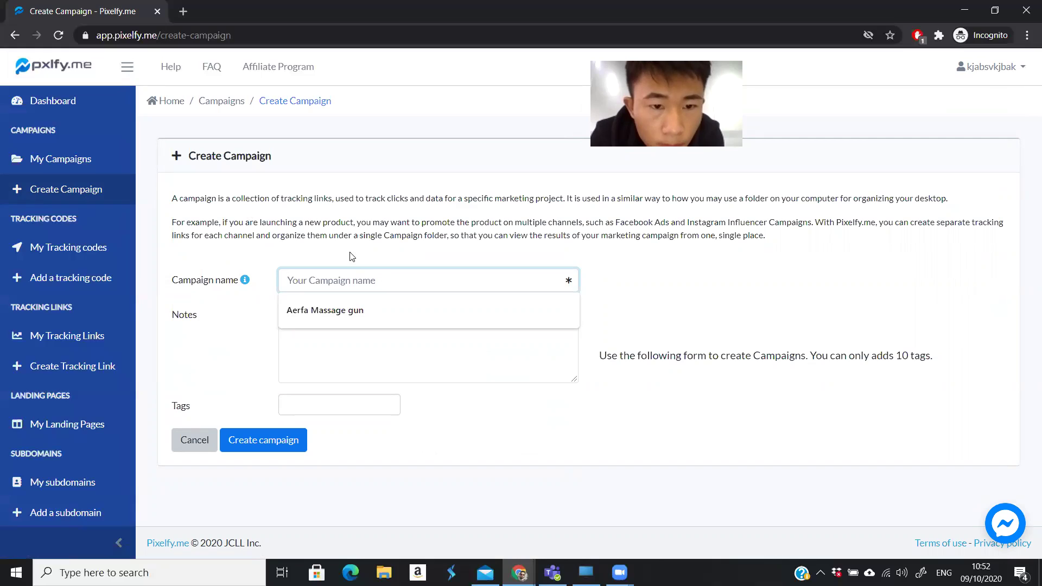
left_click(366, 281)
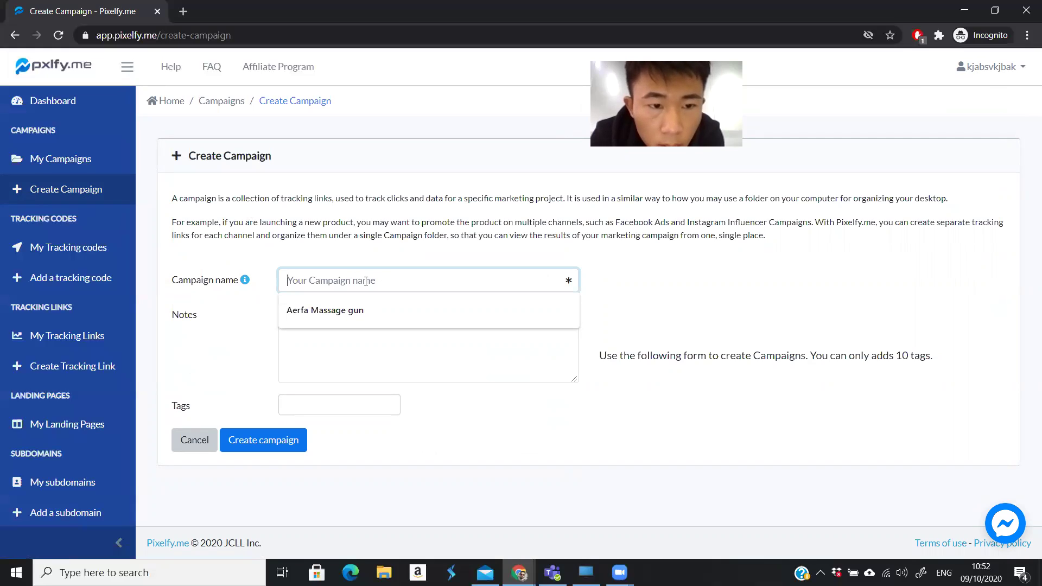
type("Demo")
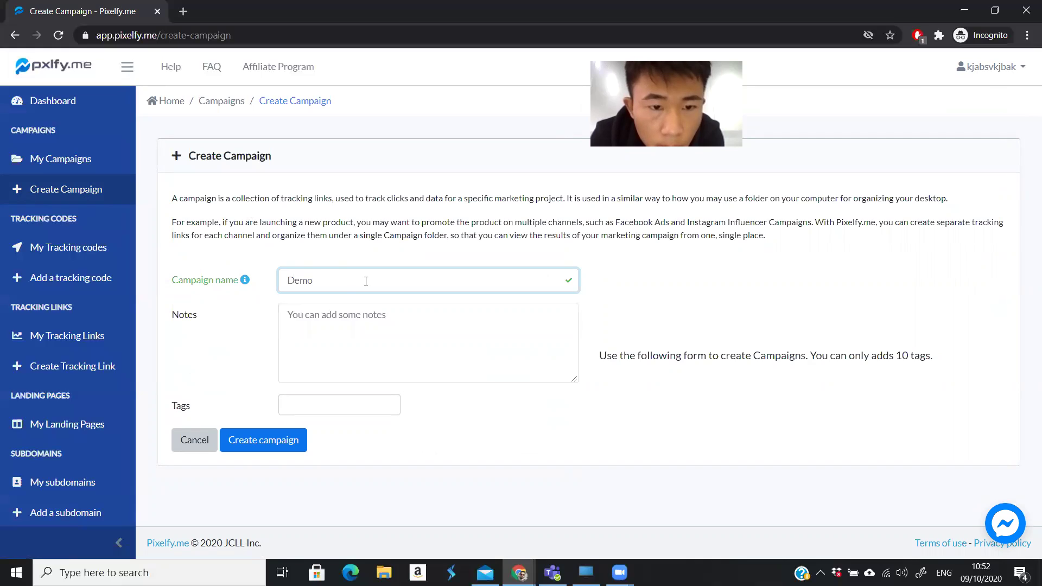
type("nstration")
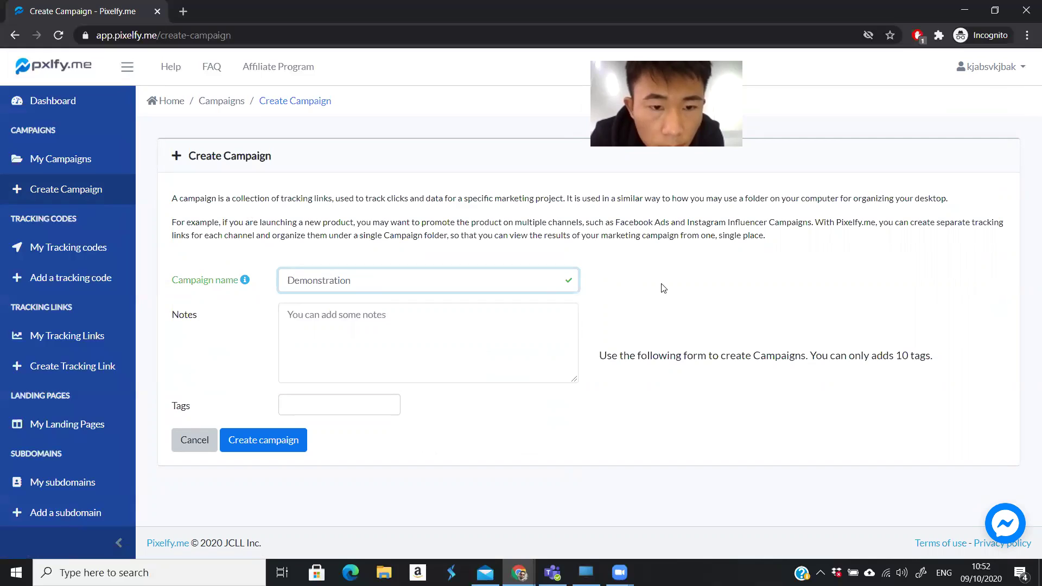
left_click(638, 314)
Add "Pan" and "Cutlery" on separate lines to the campaign's notes.
left_click(353, 341)
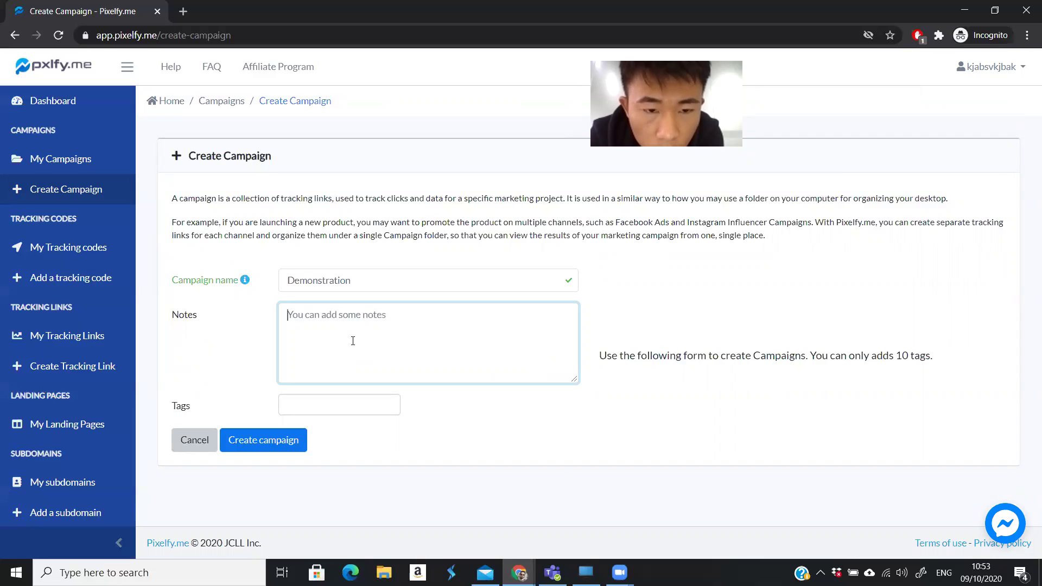
type("Pan")
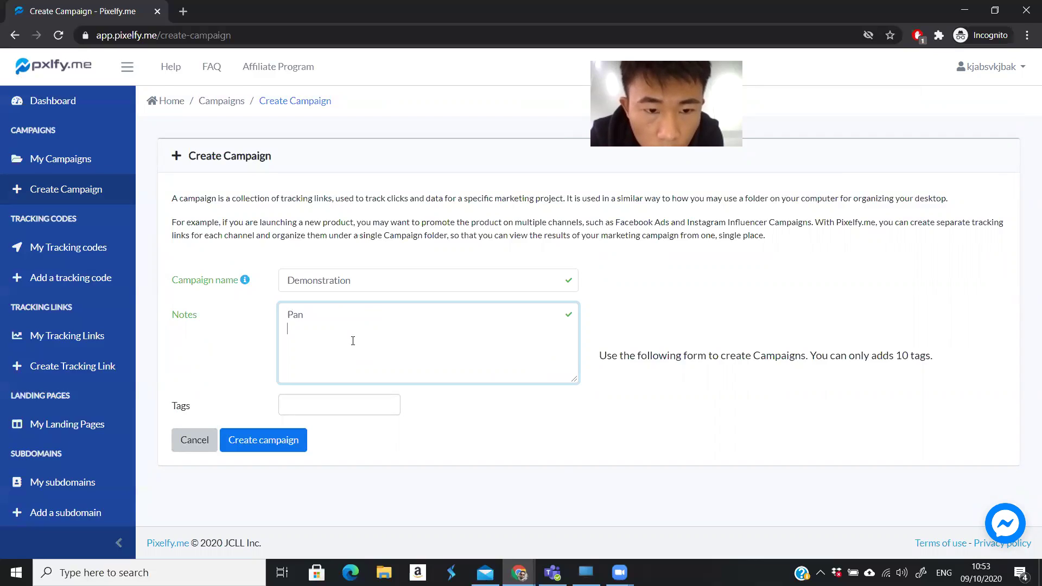
key("Return")
type("Cutlery")
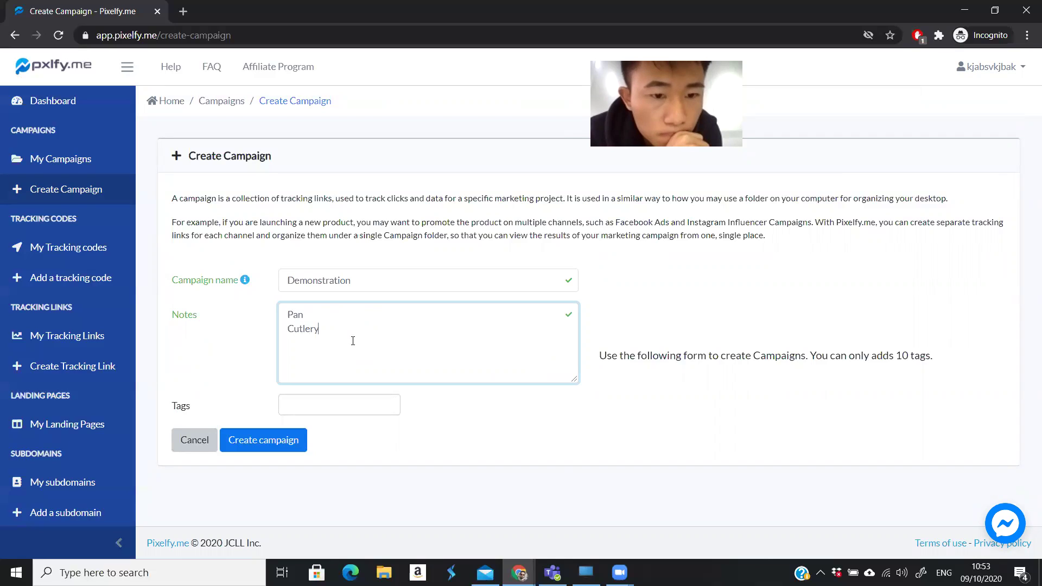
Add the tag "Kitchen product" and create the campaign.
left_click(338, 407)
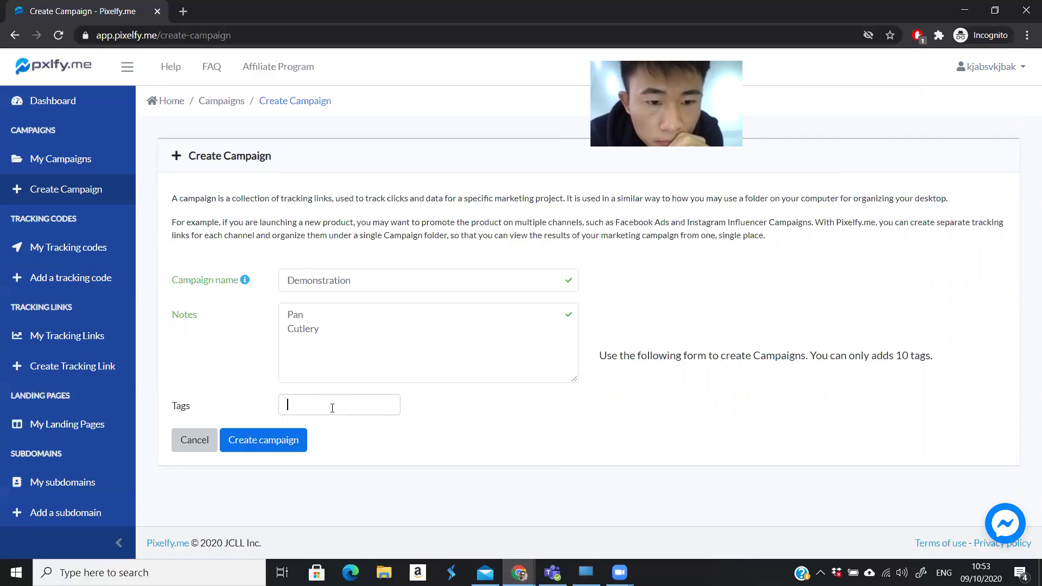
type("K")
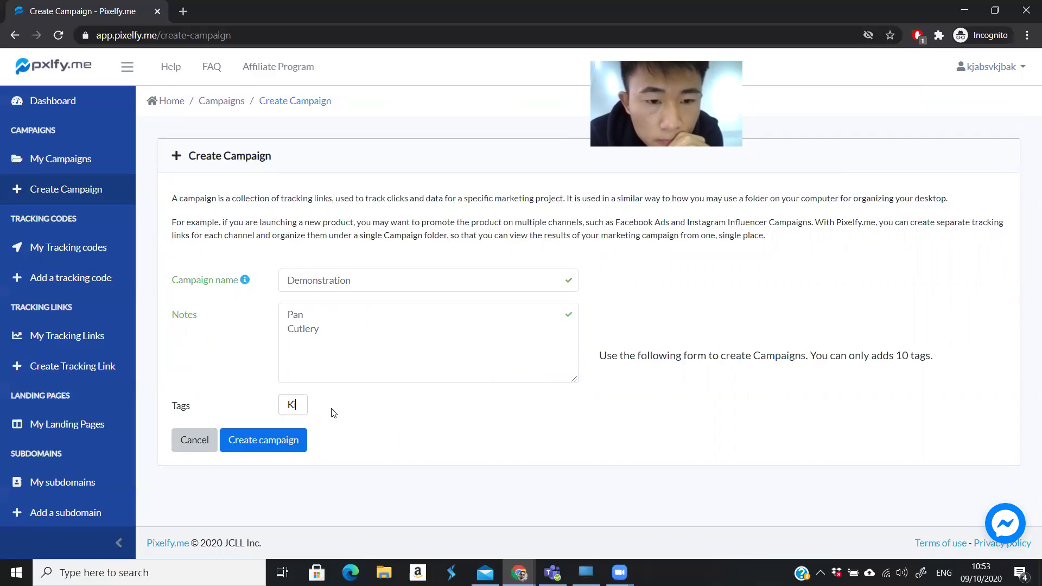
type("itchen p")
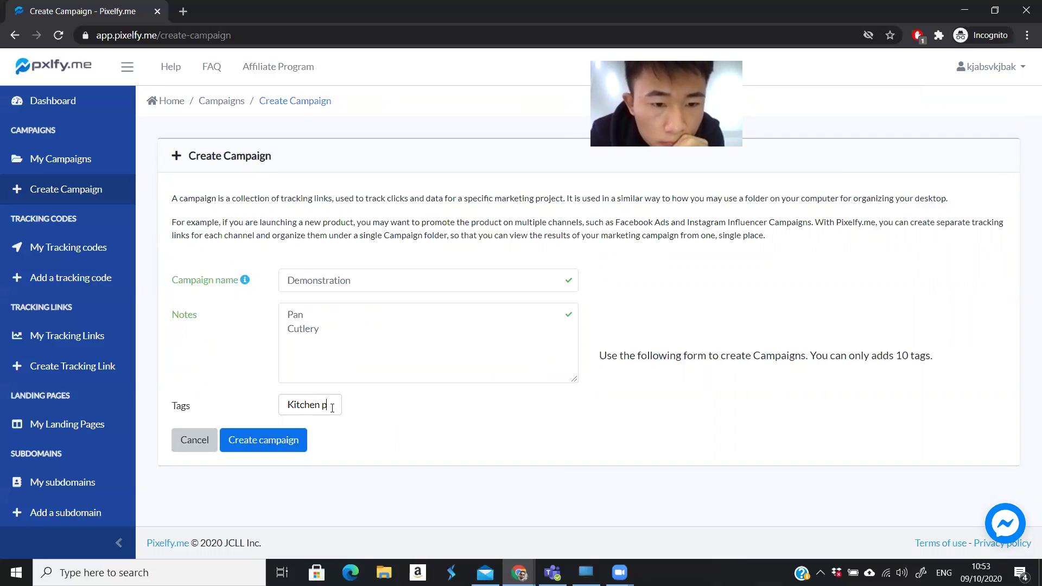
type("roduct")
key("Return")
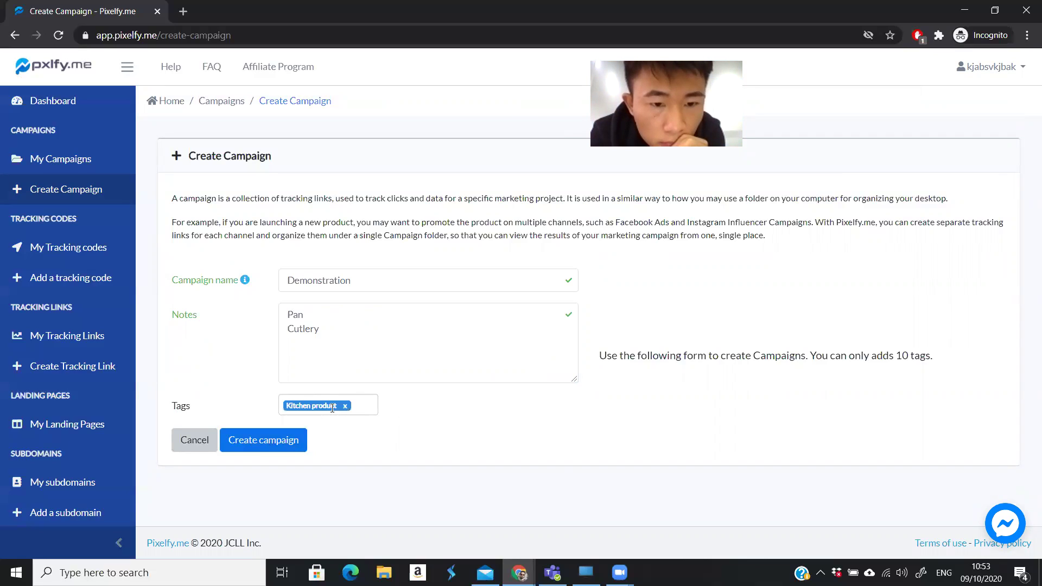
left_click(265, 447)
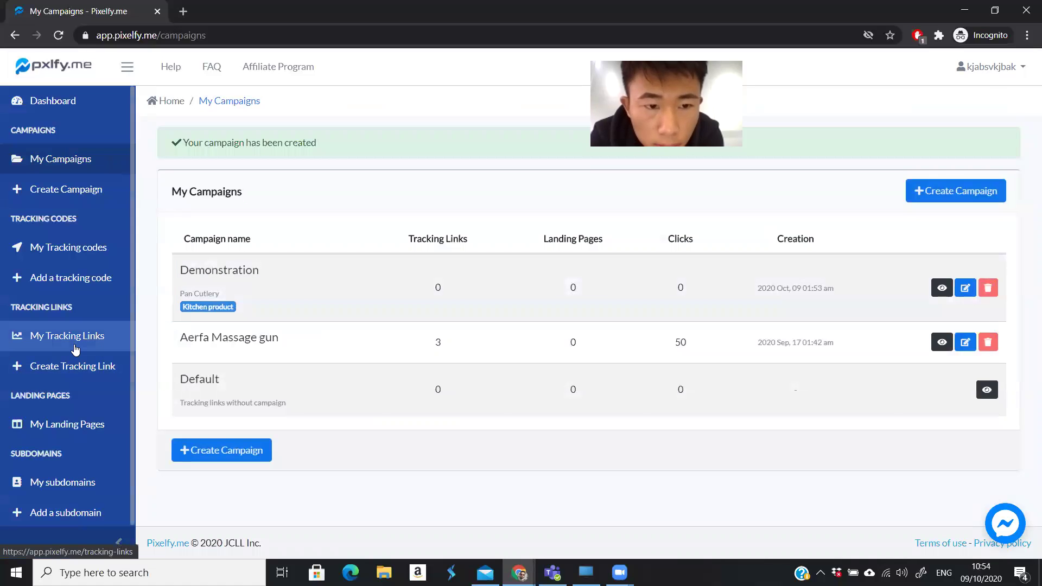
Open the overview of existing tracking links and review the entries listed there.
scroll(76, 358, "down", 1)
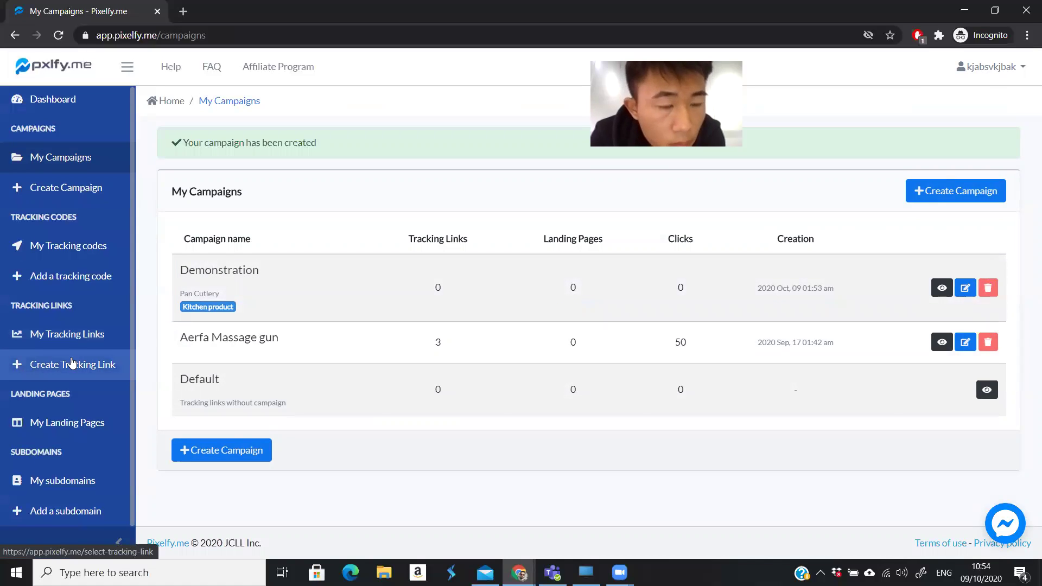
left_click(75, 336)
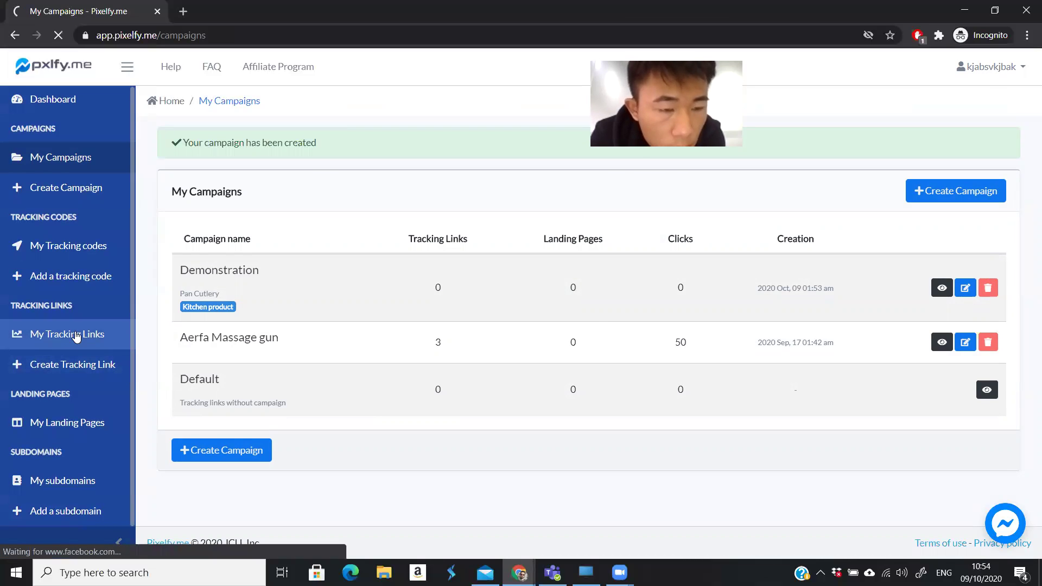
scroll(346, 317, "down", 3)
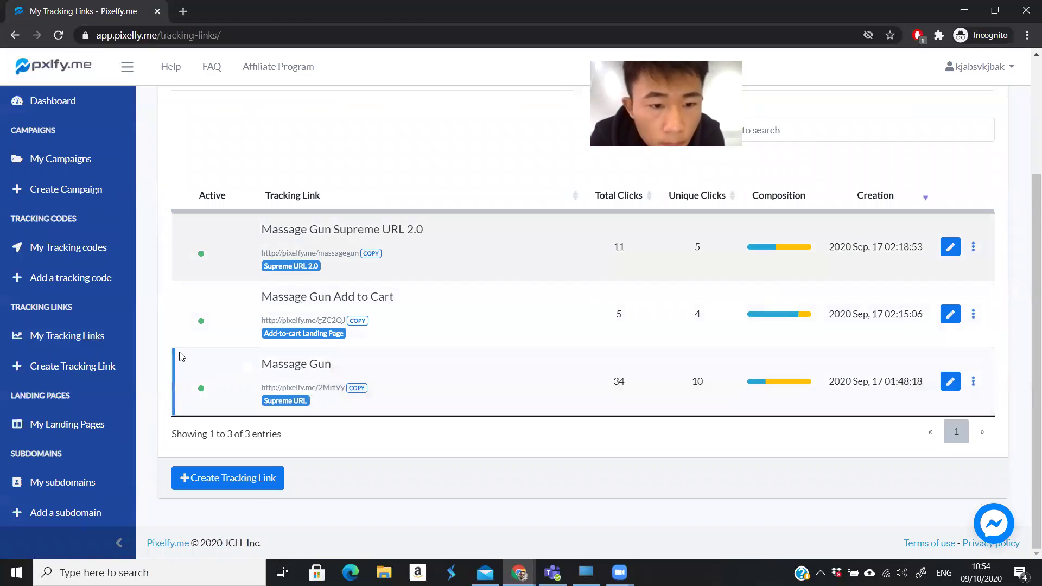
Open the tracking link type selection and examine the available types, from Any URL through Walmart Retailer URL.
left_click(62, 369)
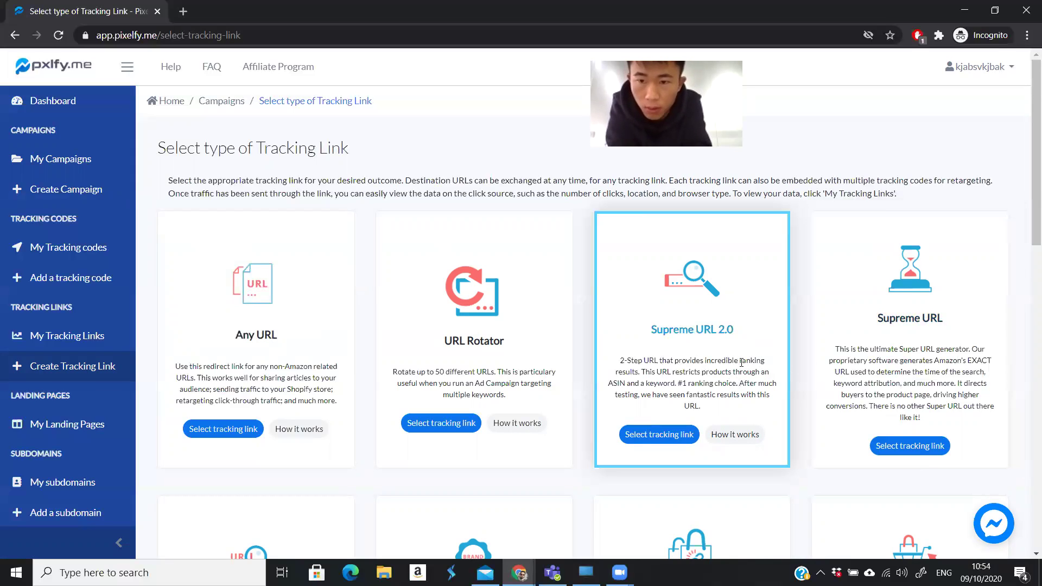
scroll(815, 291, "down", 3)
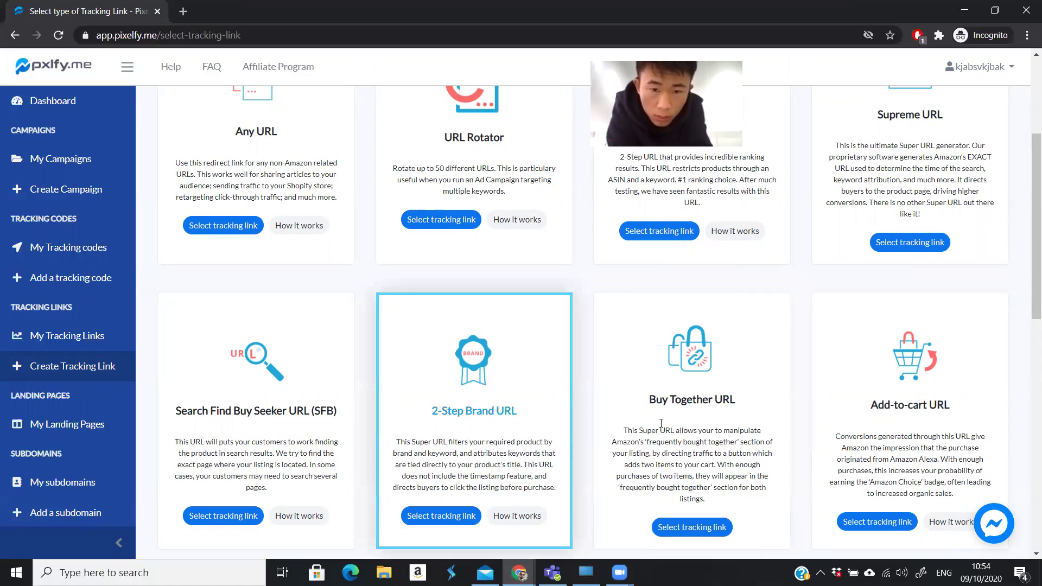
scroll(784, 411, "down", 4)
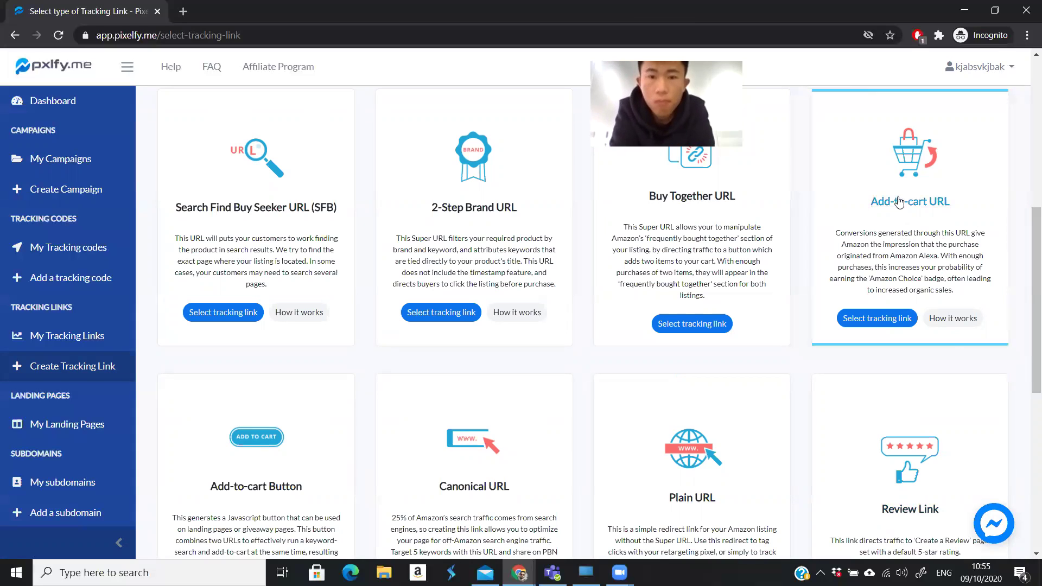
scroll(935, 208, "up", 5)
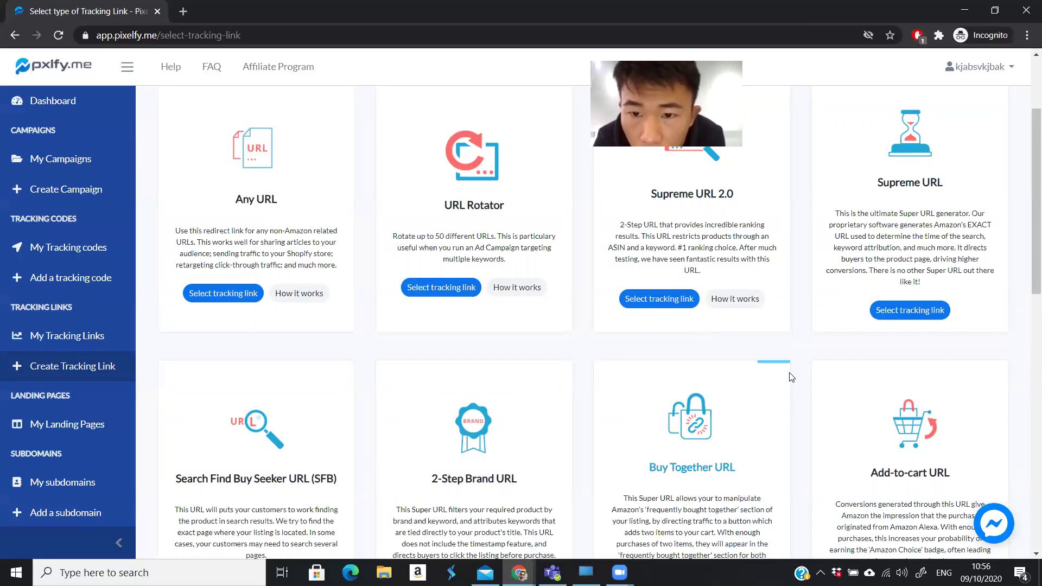
scroll(806, 380, "down", 2)
scroll(805, 390, "down", 7)
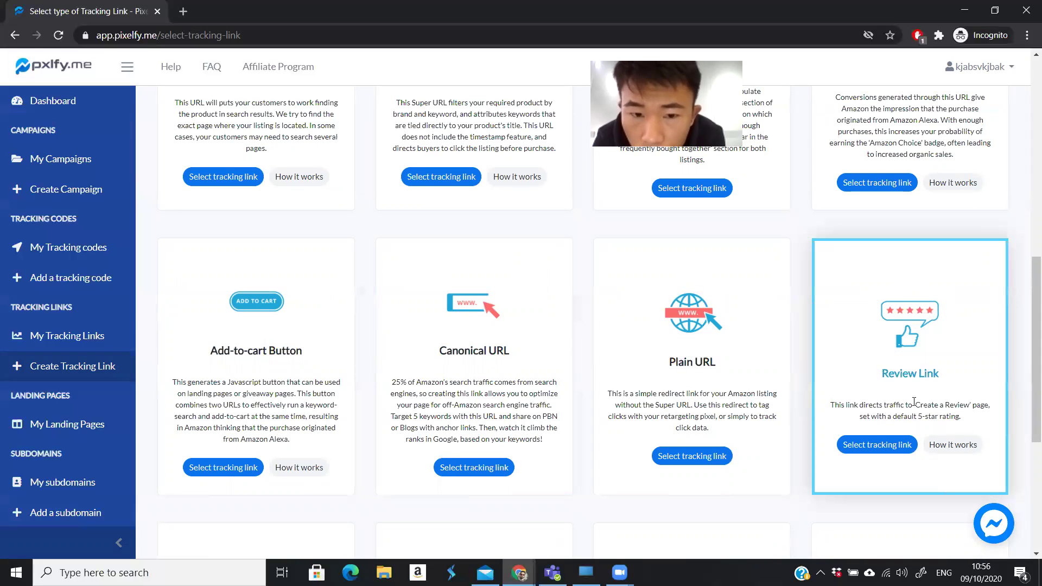
scroll(916, 399, "down", 5)
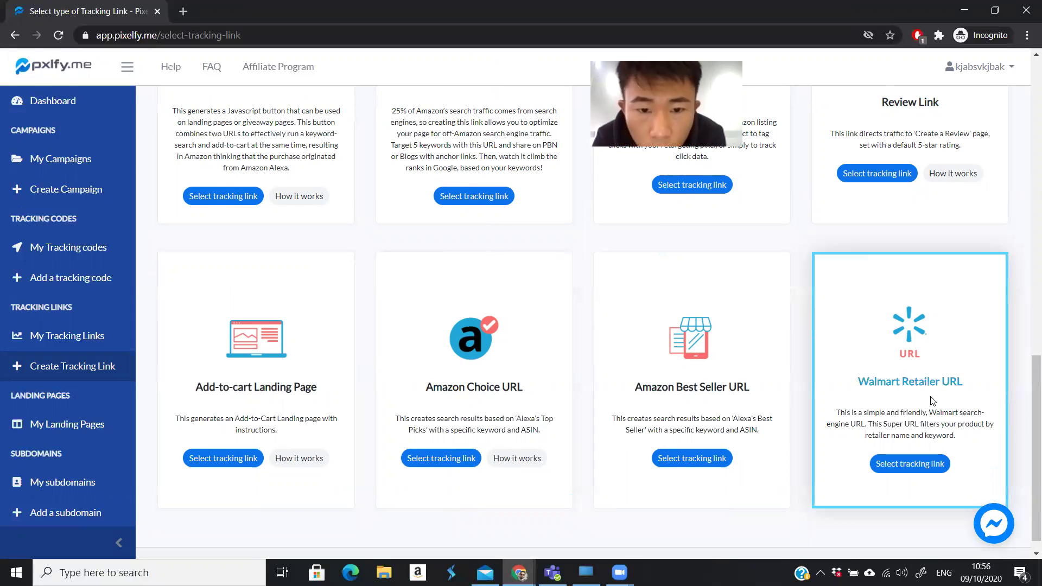
scroll(933, 401, "down", 1)
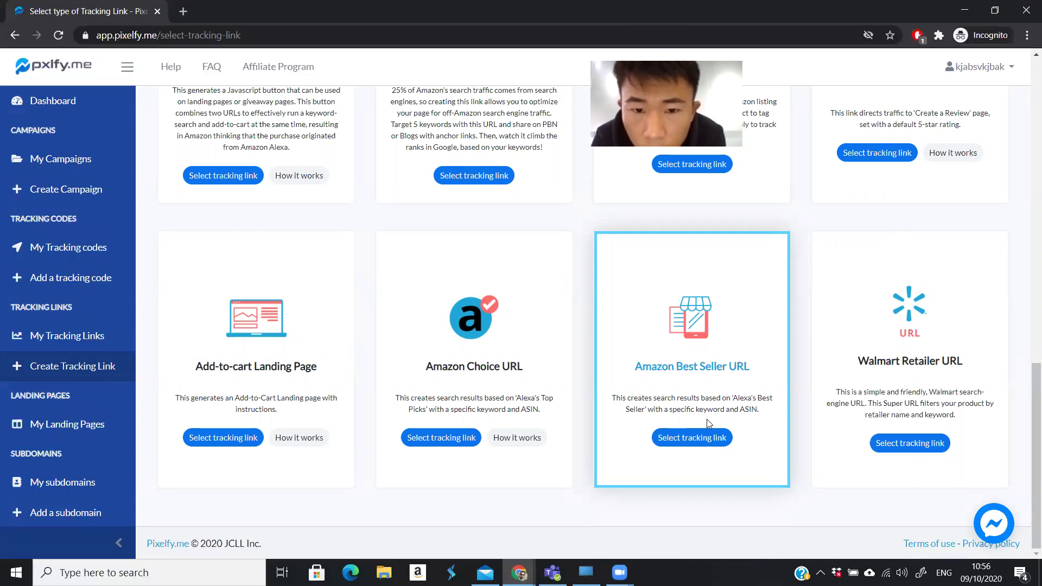
scroll(792, 312, "up", 7)
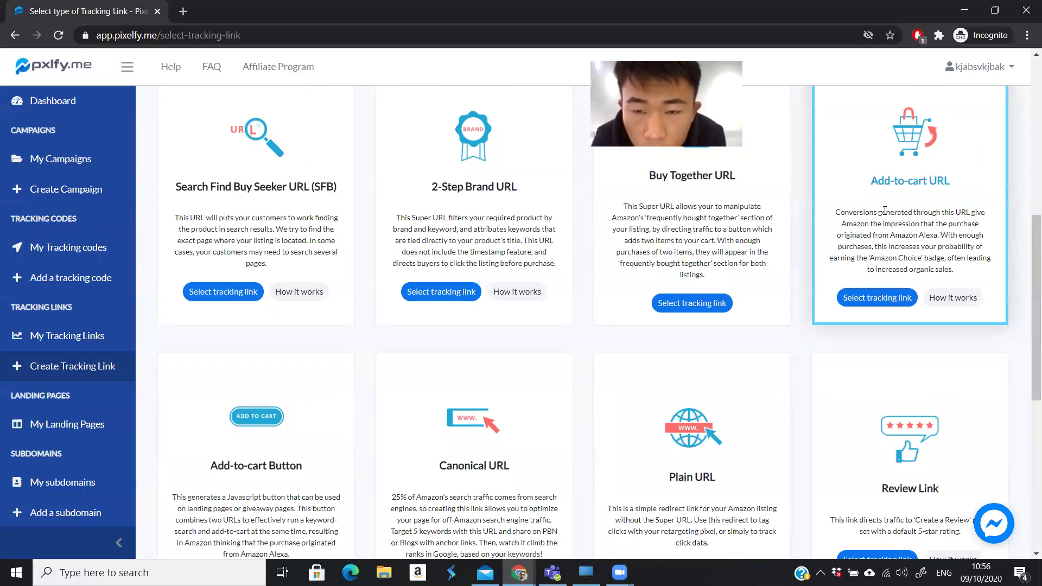
scroll(885, 209, "up", 6)
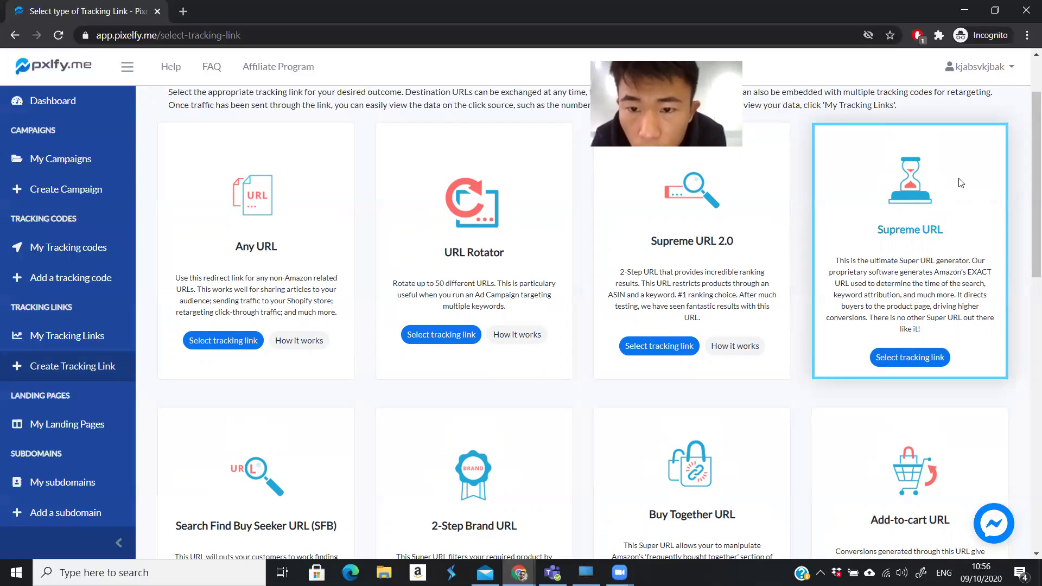
Start a new Supreme URL tracking link and set its friendly name to "Pans".
left_click(924, 358)
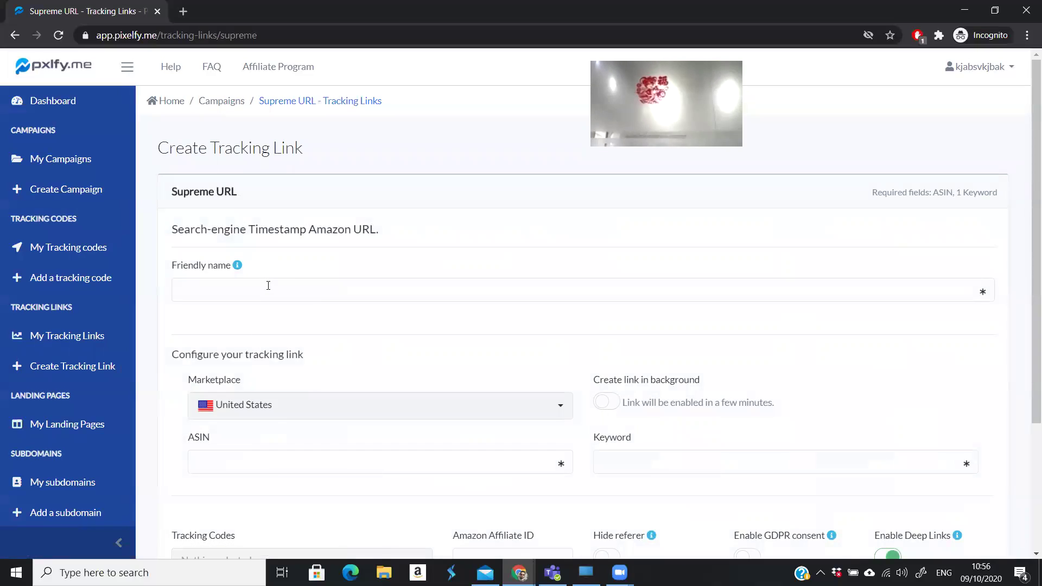
left_click(266, 284)
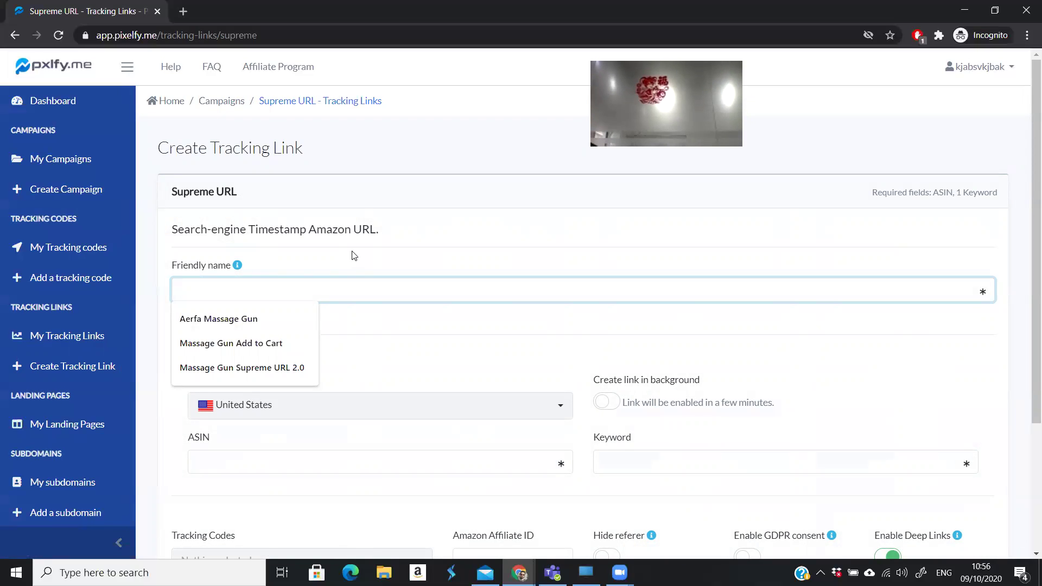
type("Pans")
left_click(547, 324)
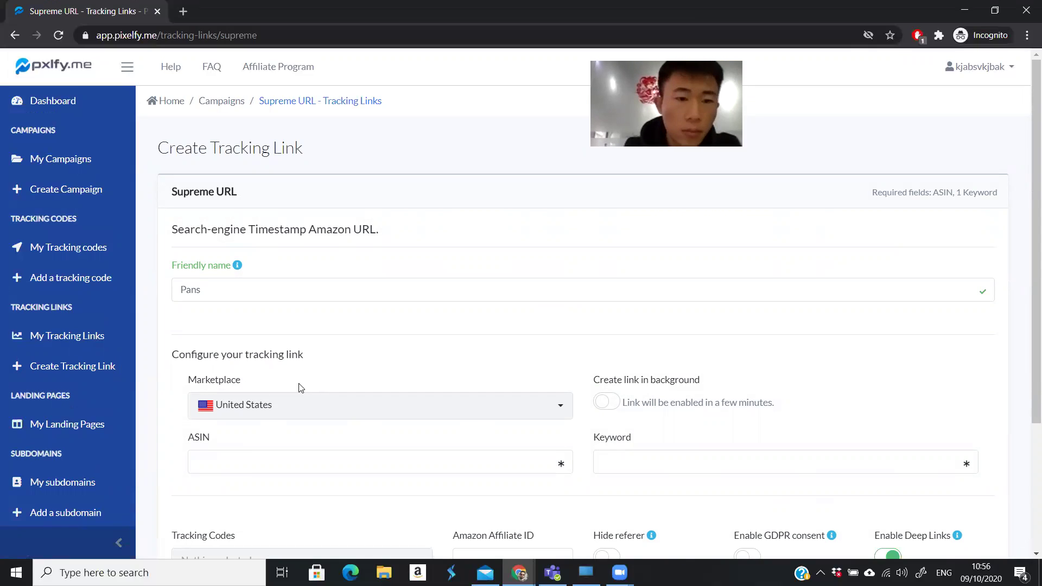
Open amazon.com in a new browser tab, search for "pan" and browse the product results.
key("ctrl+t")
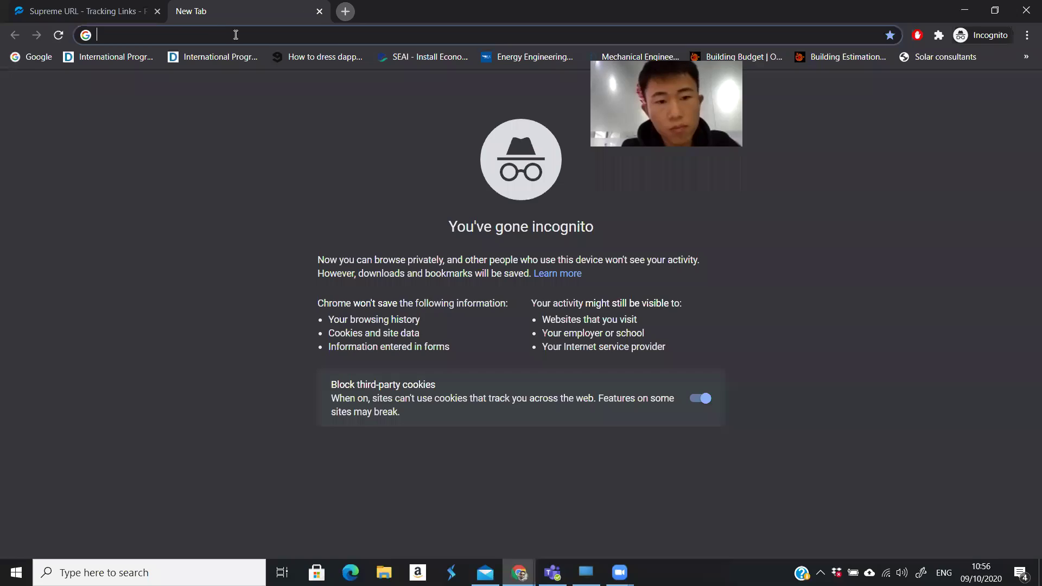
type("ama")
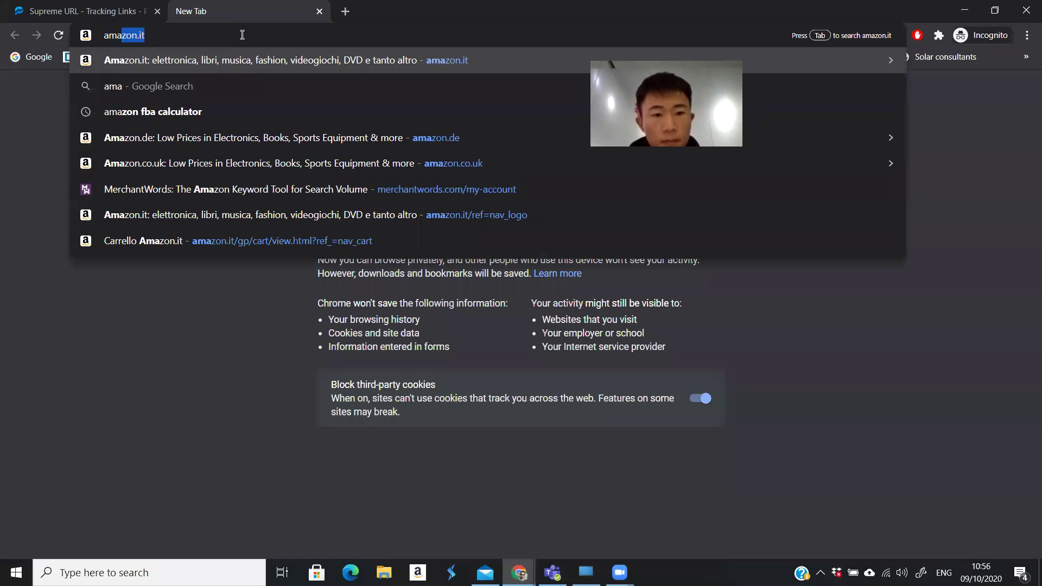
type("zon.")
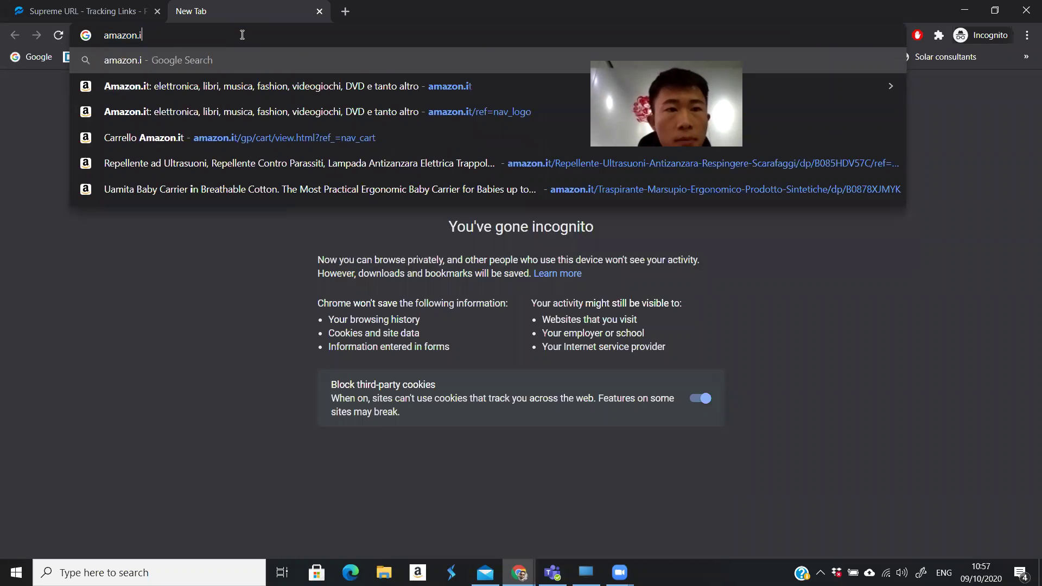
type("com")
key("Return")
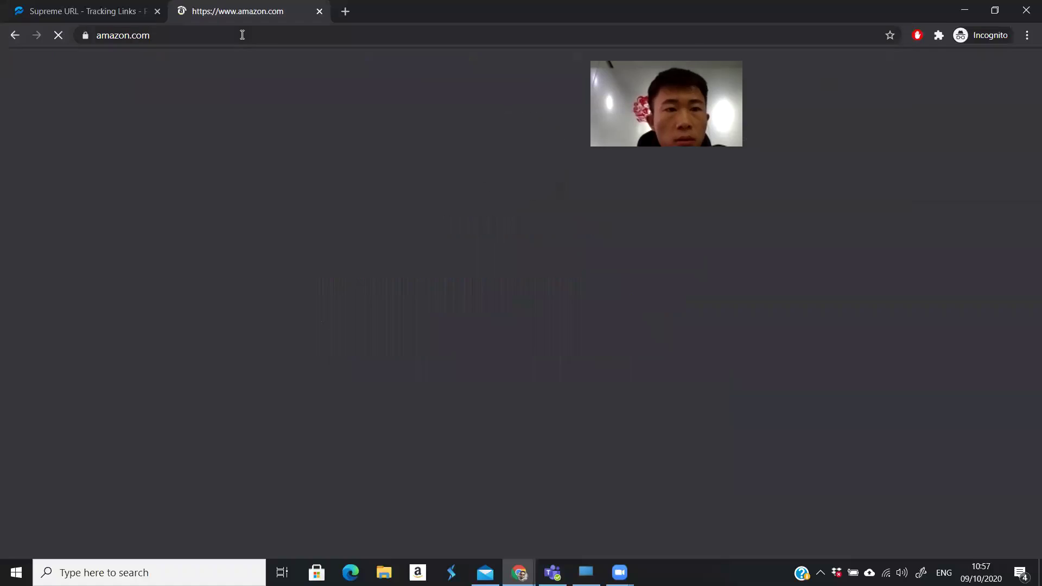
left_click(302, 69)
type("pan")
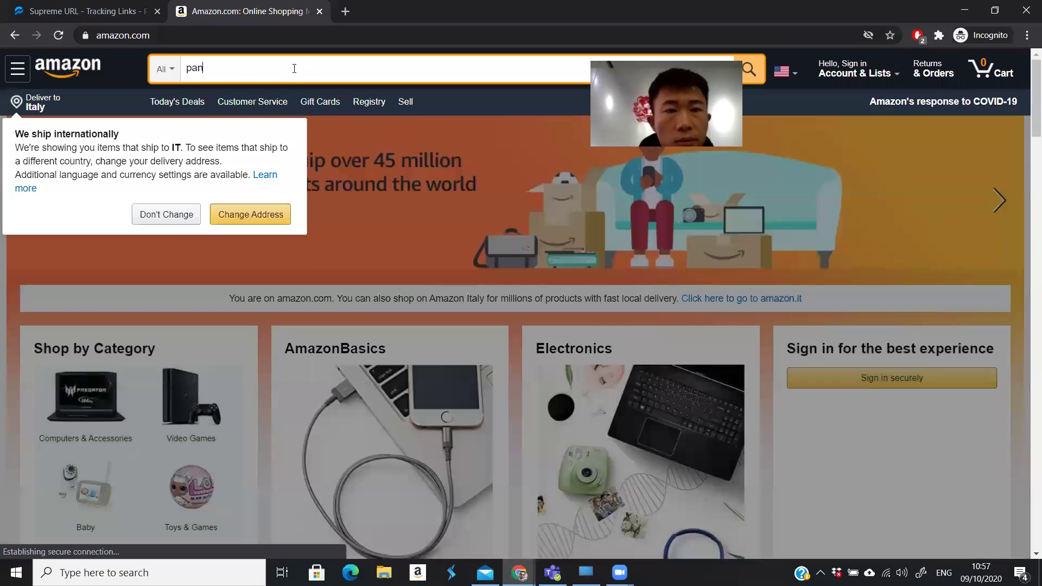
key("Return")
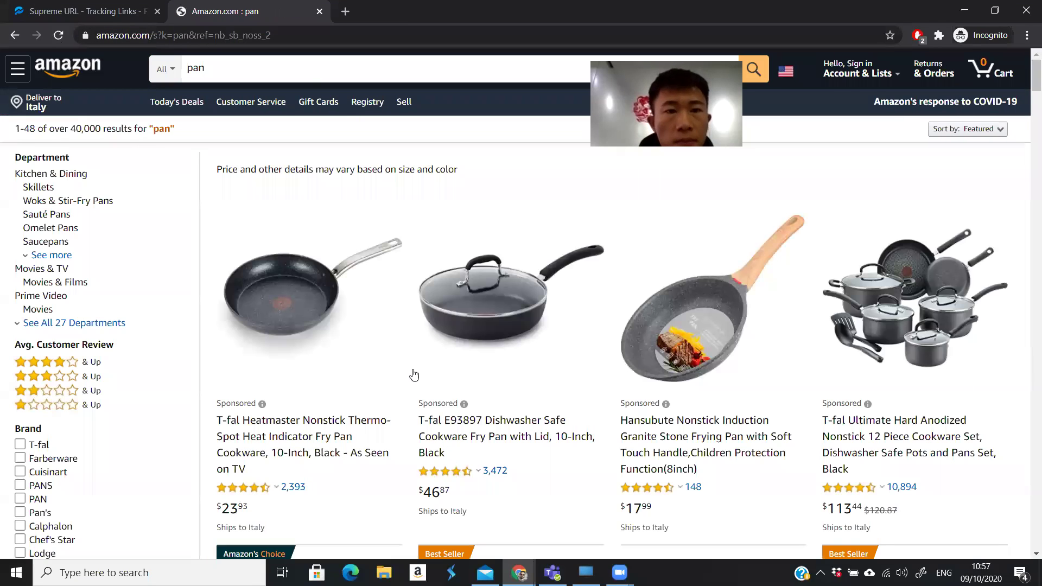
scroll(516, 340, "down", 7)
scroll(516, 340, "down", 2)
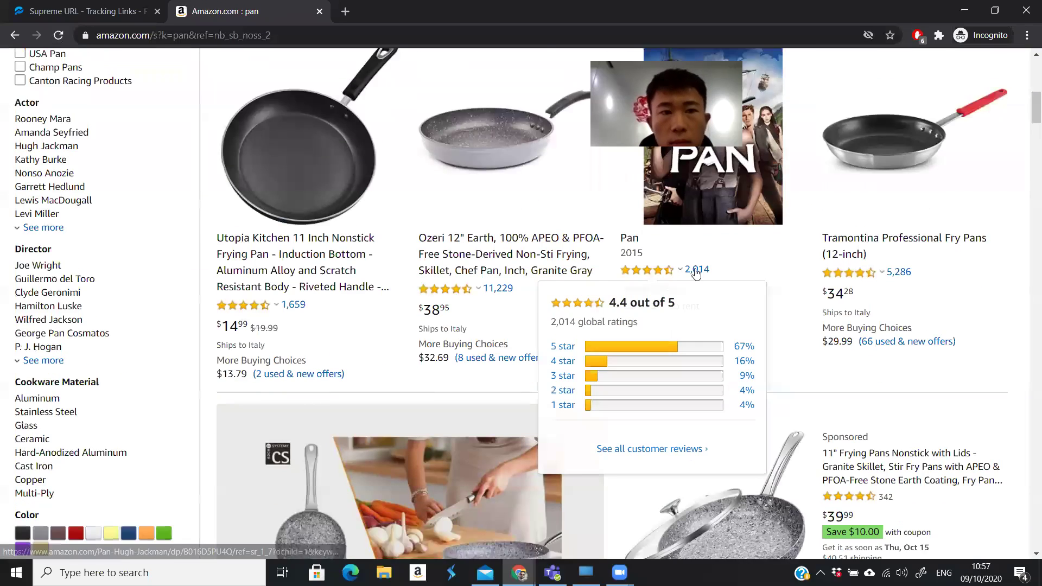
Return to the Pixelfy.me link form, review the marketplace options keeping United States, and enable creating the link in the background.
left_click(101, 13)
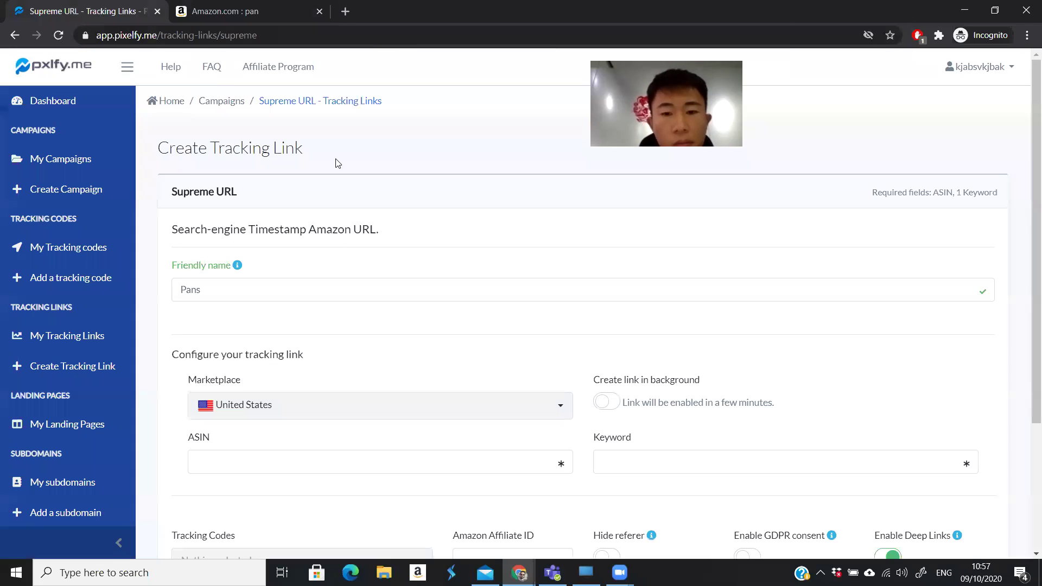
left_click(246, 288)
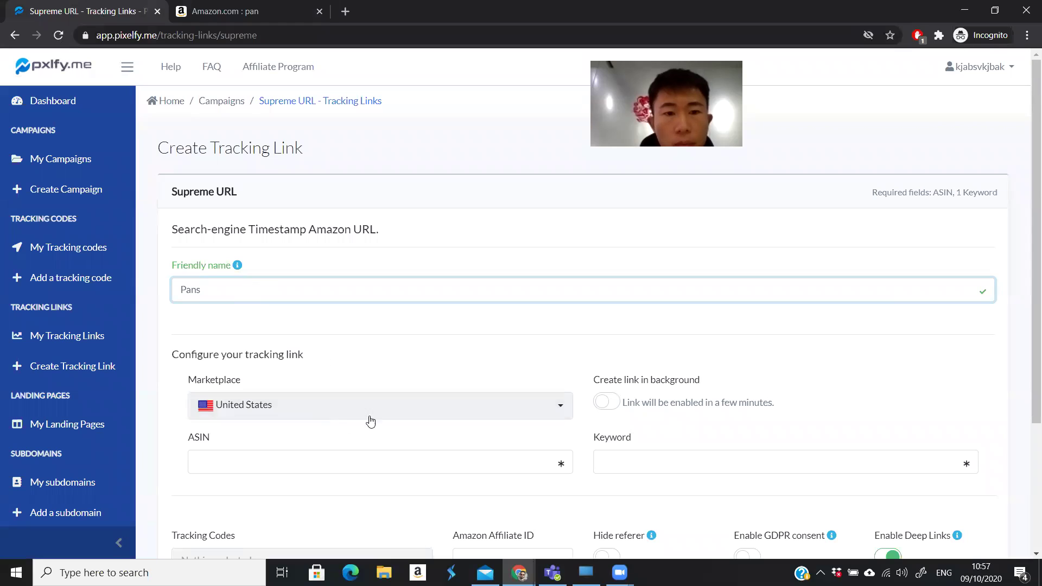
left_click(562, 406)
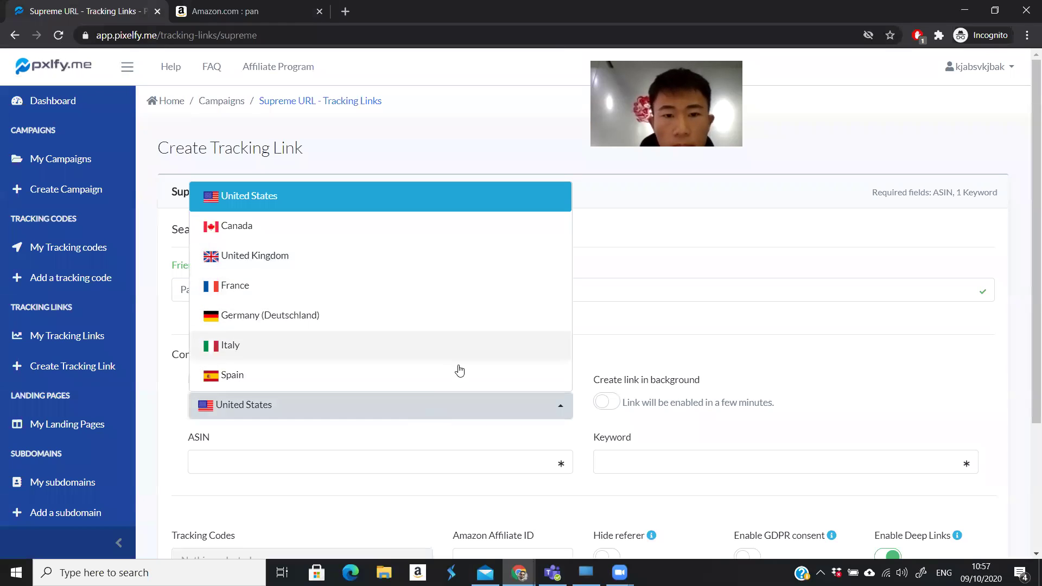
left_click(610, 356)
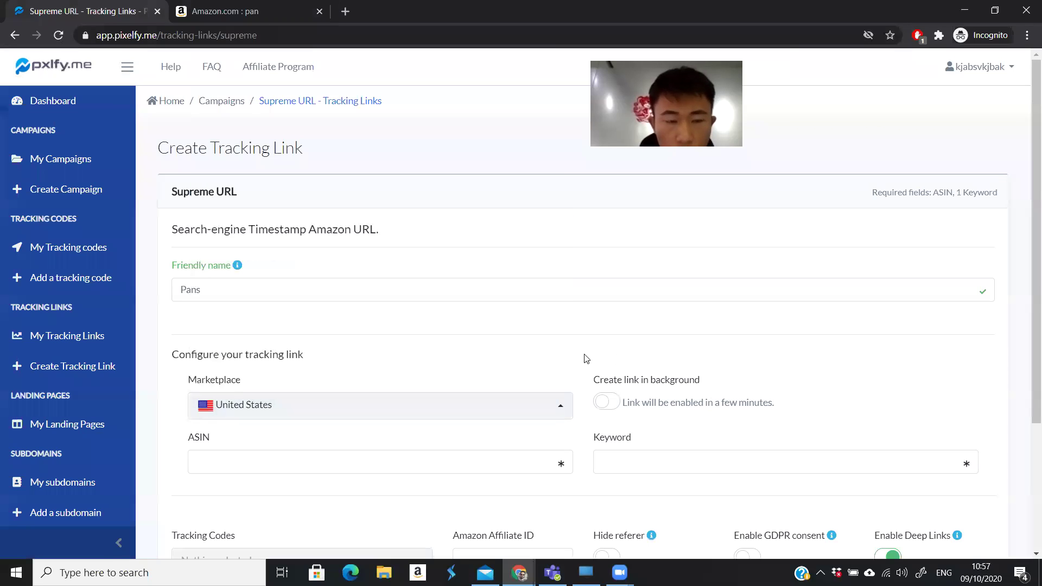
scroll(482, 363, "down", 3)
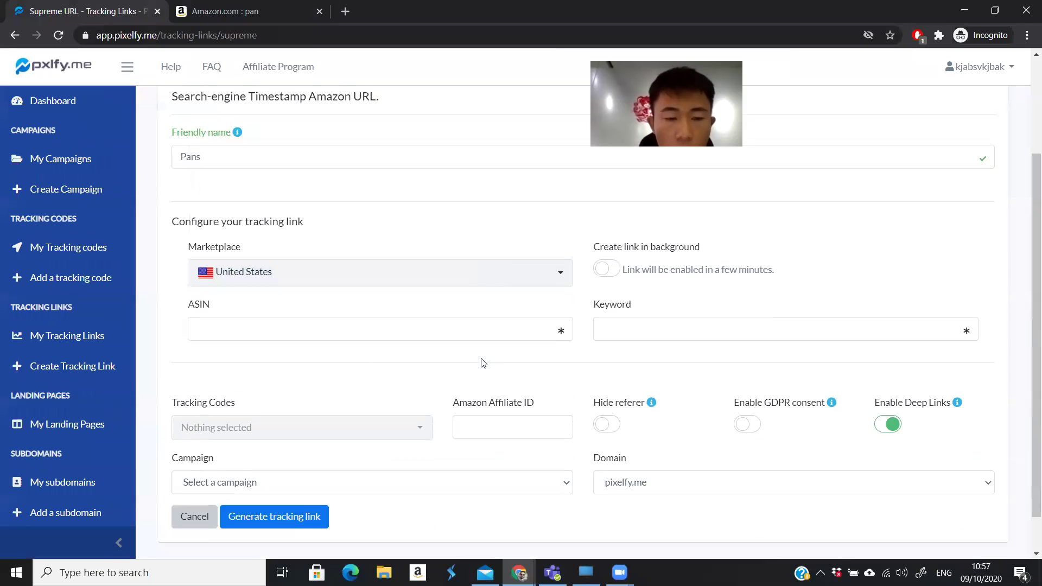
left_click(606, 269)
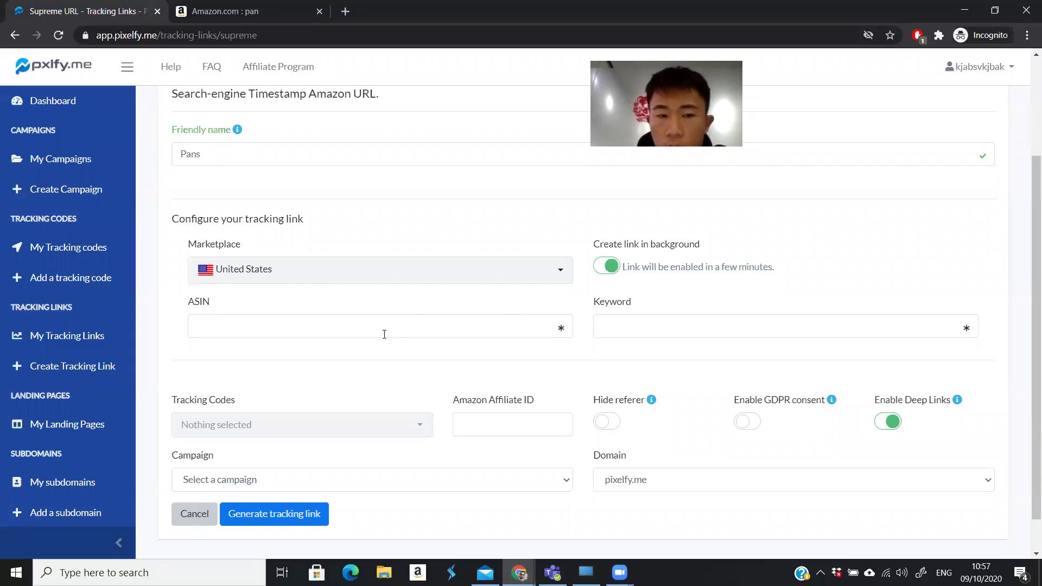
Switch to the Amazon results for the ASIN and open the RAVELLI Italia Linea 30 Non Stick Roasting Pan (7x9) page.
left_click(365, 330)
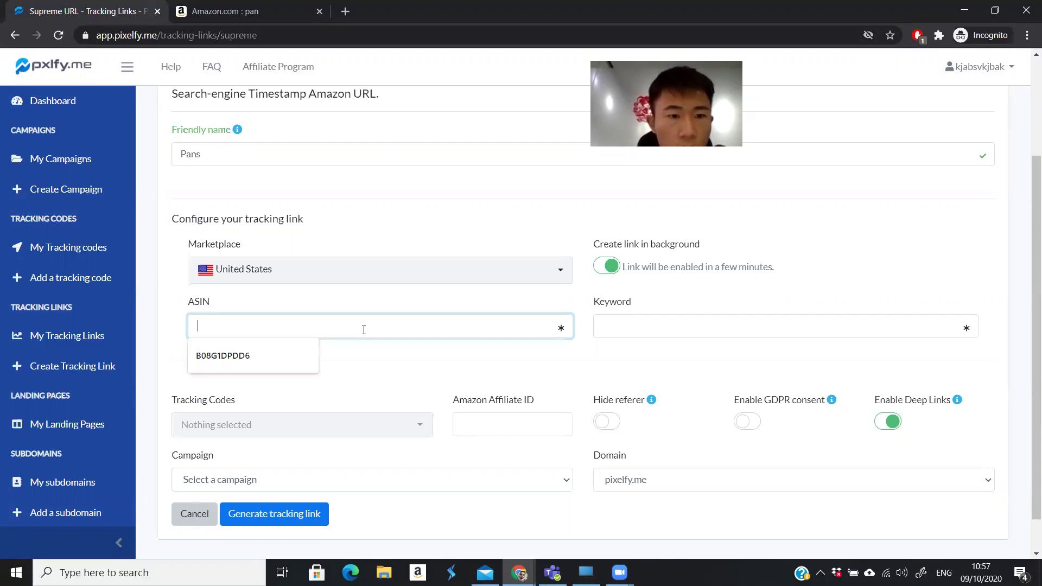
left_click(254, 21)
scroll(630, 246, "down", 8)
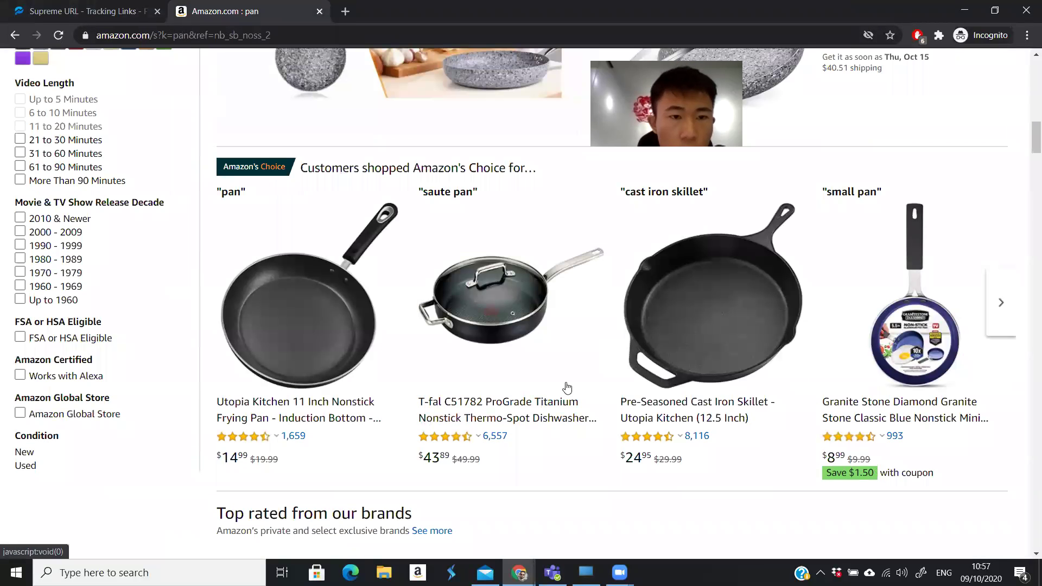
scroll(630, 245, "down", 6)
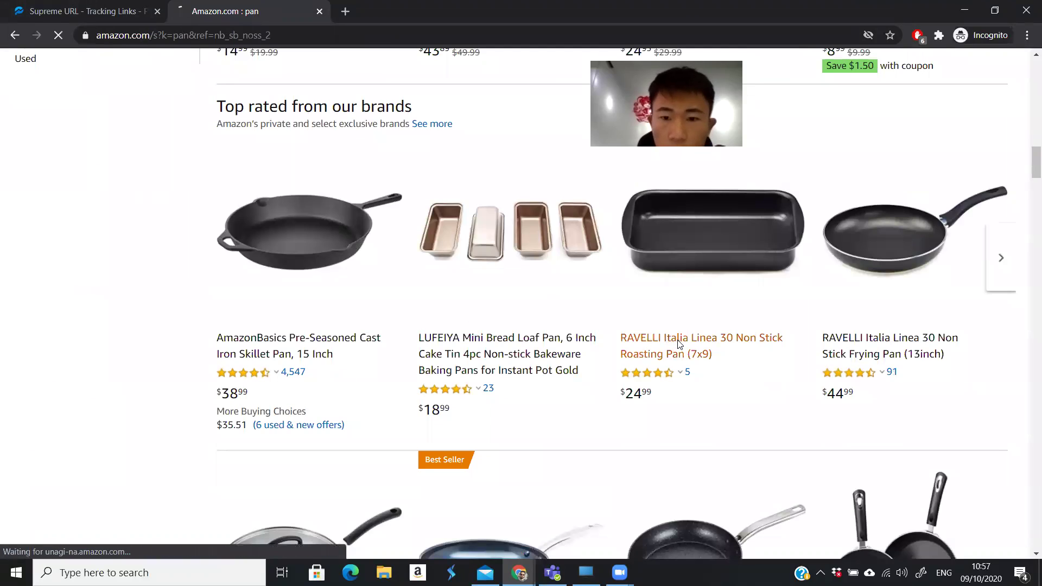
left_click(697, 346)
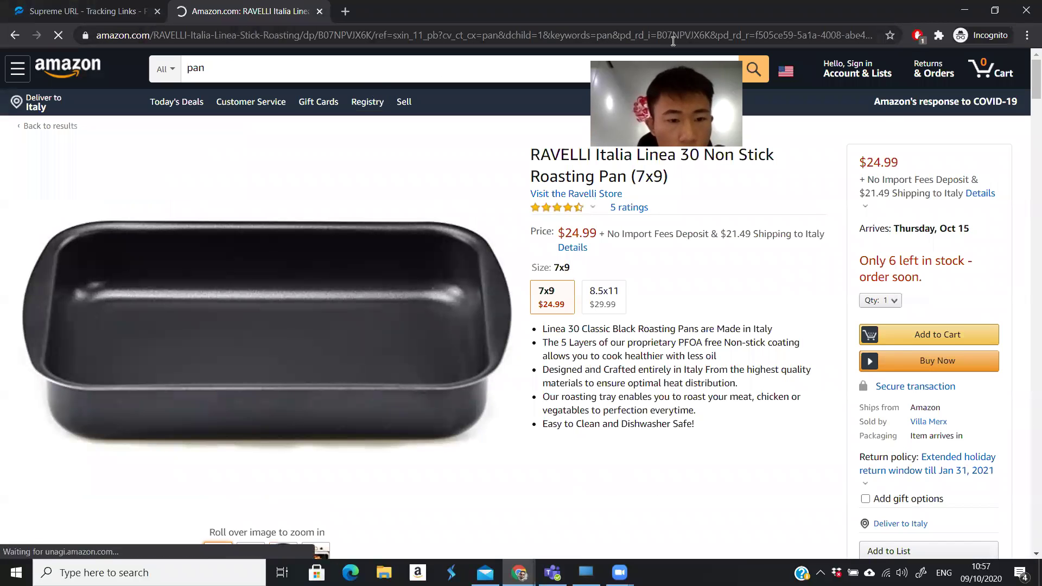
Copy the ASIN B07NPVJX6K from the roasting pan's web address into the ASIN field of the Pixelfy.me tracking link.
double_click(729, 35)
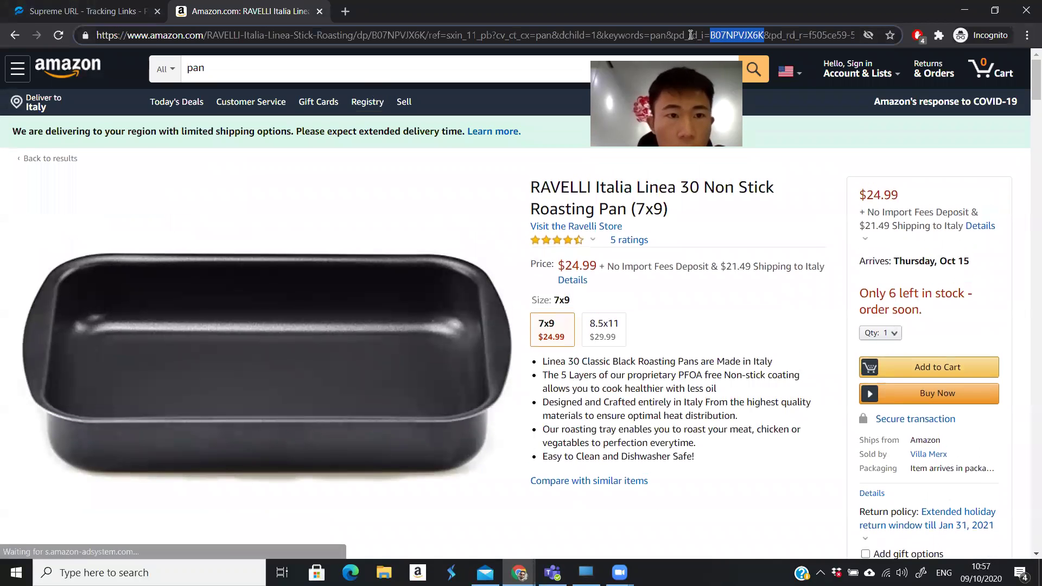
right_click(730, 35)
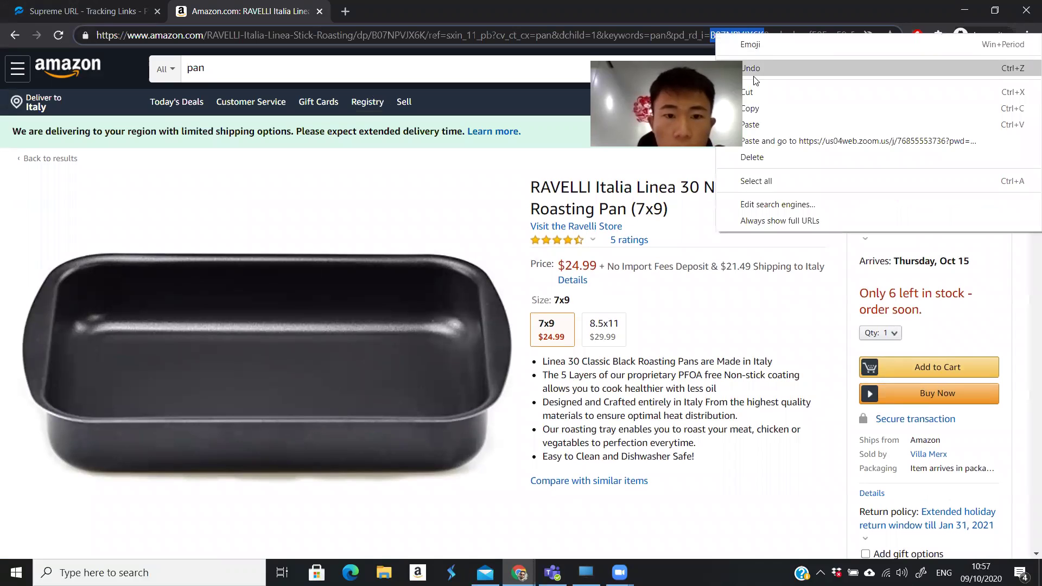
left_click(754, 113)
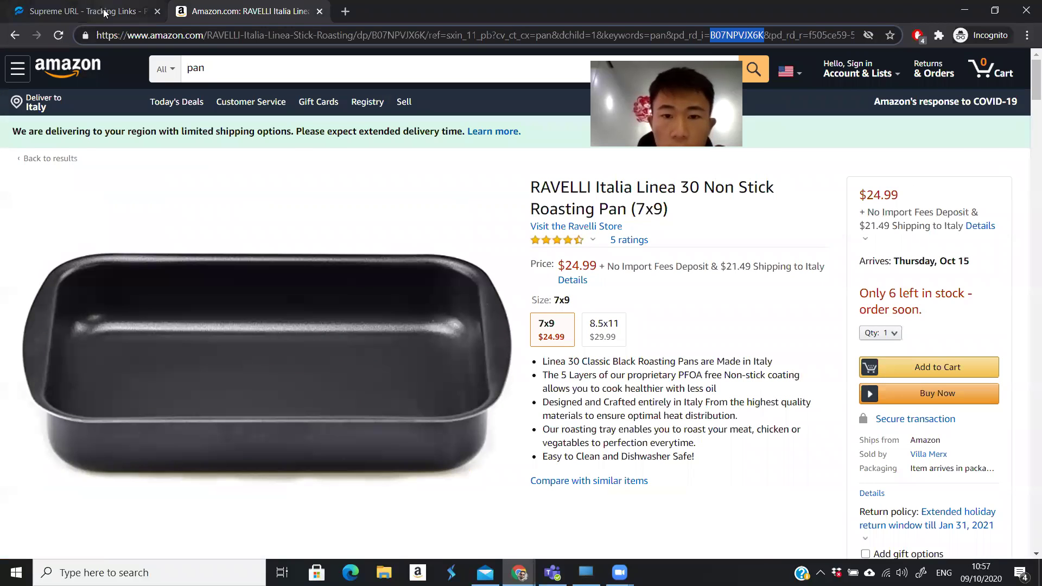
left_click(87, 11)
left_click(268, 321)
key("ctrl+v")
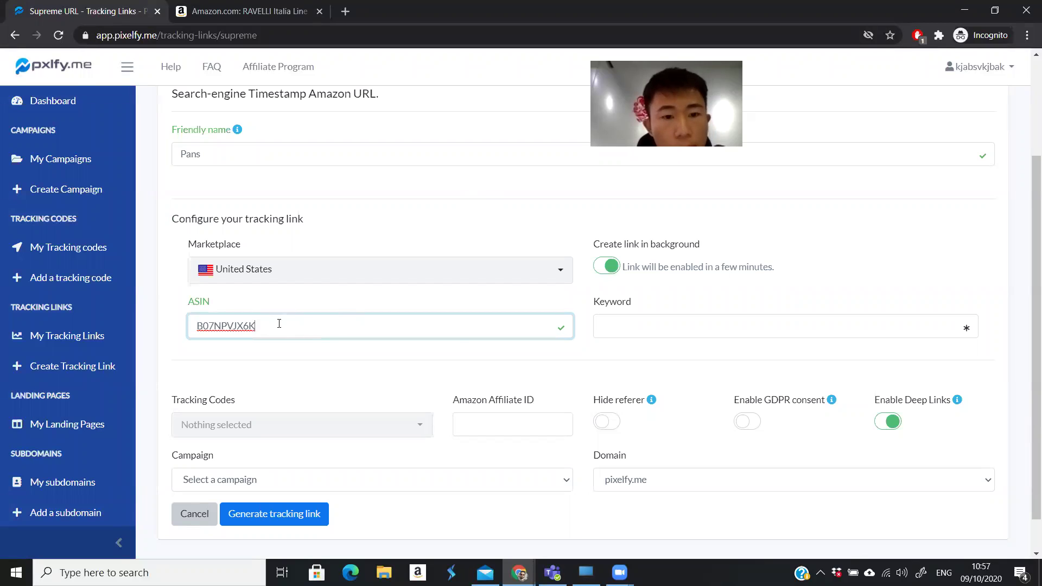
Consult the roasting pan's Amazon listing and set the Pixelfy.me tracking link's keyword to "baking pan".
left_click(668, 322)
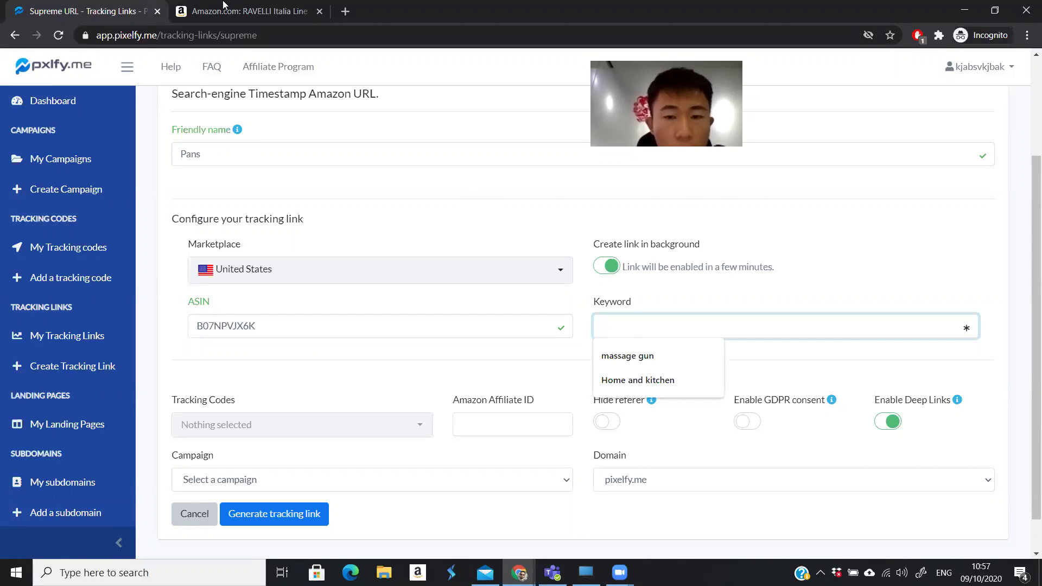
left_click(244, 11)
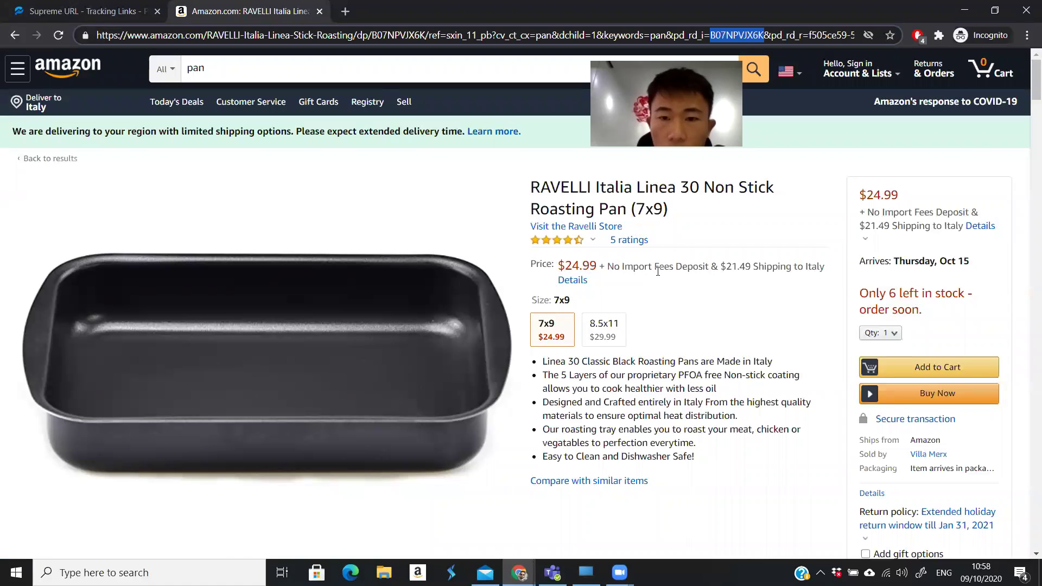
scroll(658, 271, "down", 5)
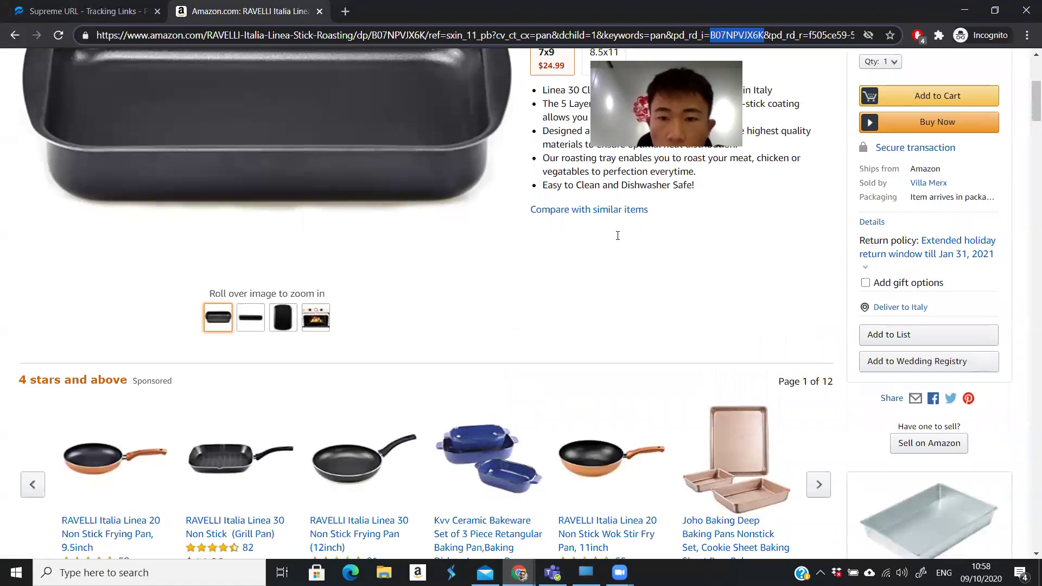
scroll(617, 235, "up", 5)
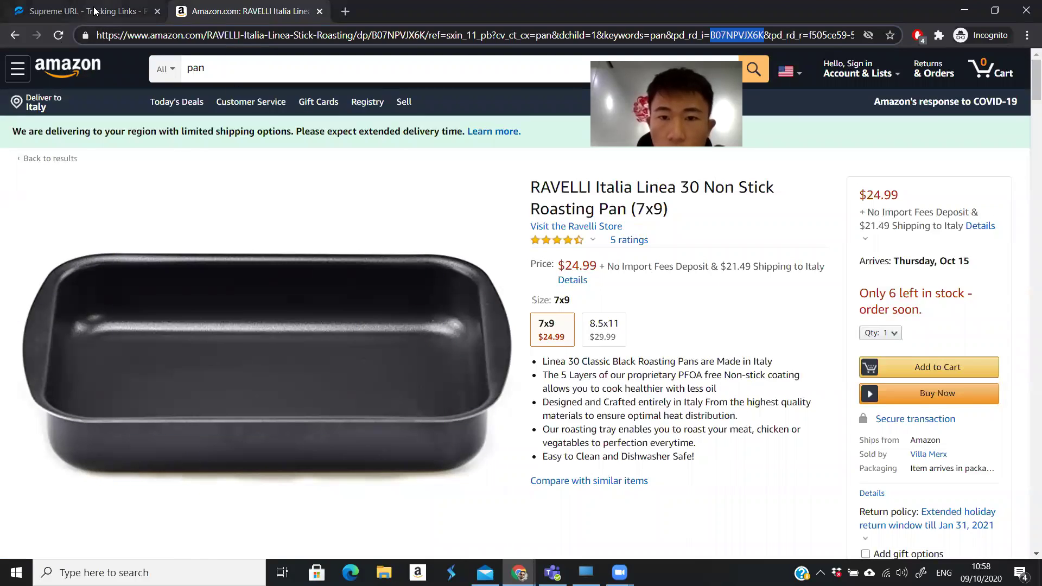
left_click(94, 11)
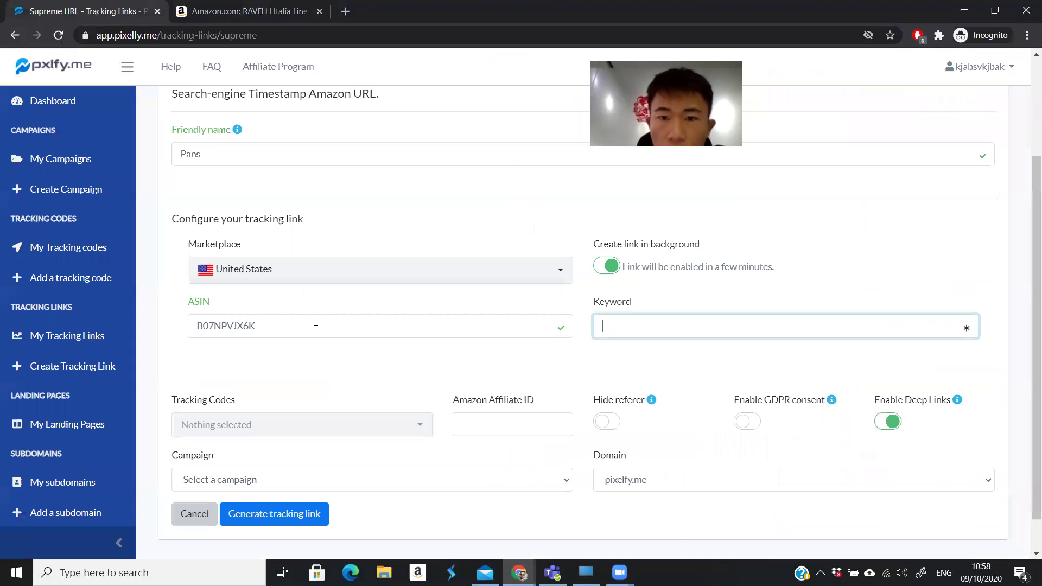
left_click(628, 332)
type("baking pan")
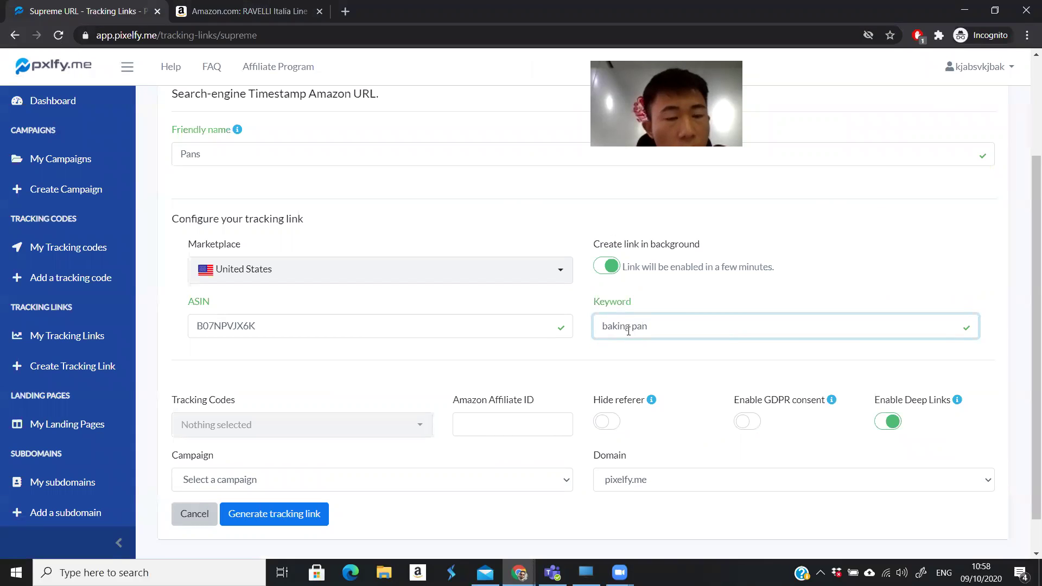
left_click(652, 348)
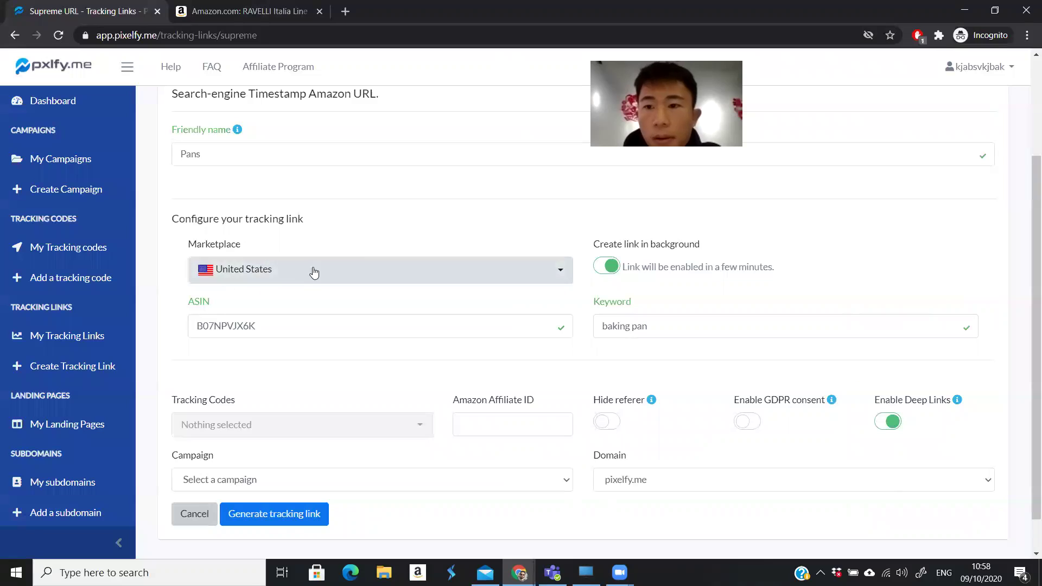
Assign the Pans tracking link to the Demonstration campaign.
left_click(292, 189)
scroll(468, 253, "down", 1)
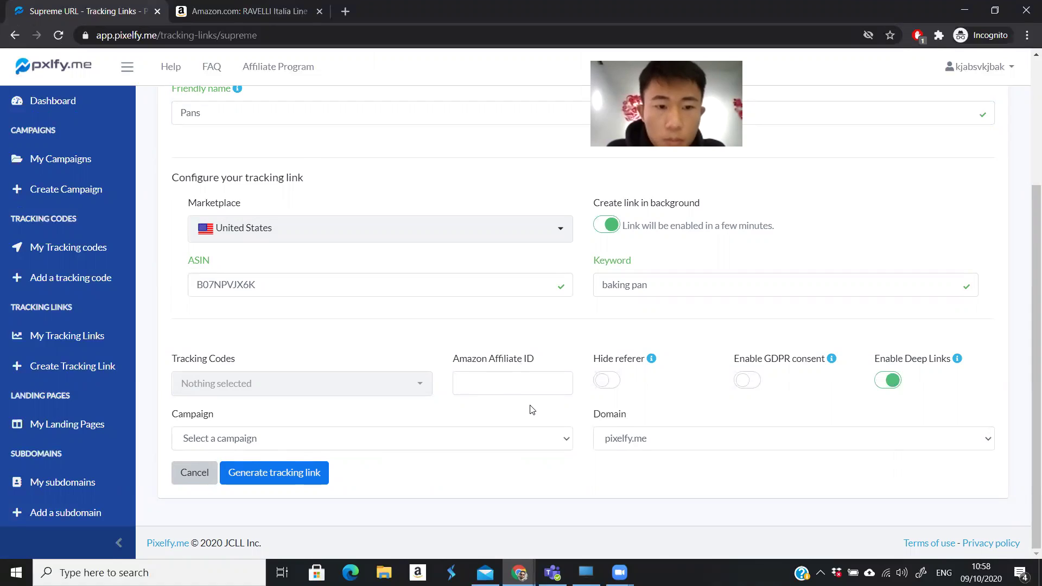
left_click_drag(183, 414, 215, 415)
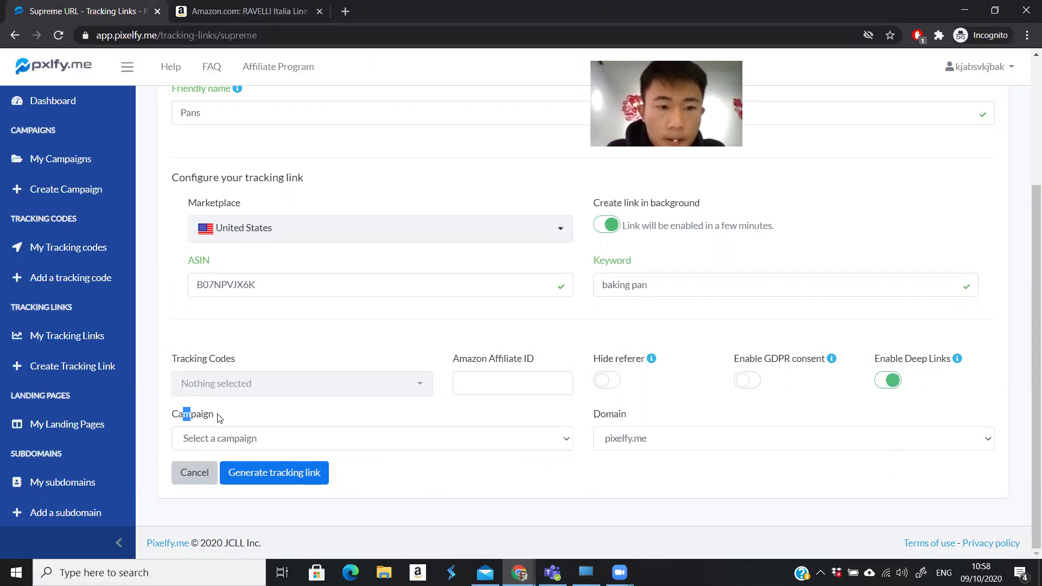
left_click(424, 442)
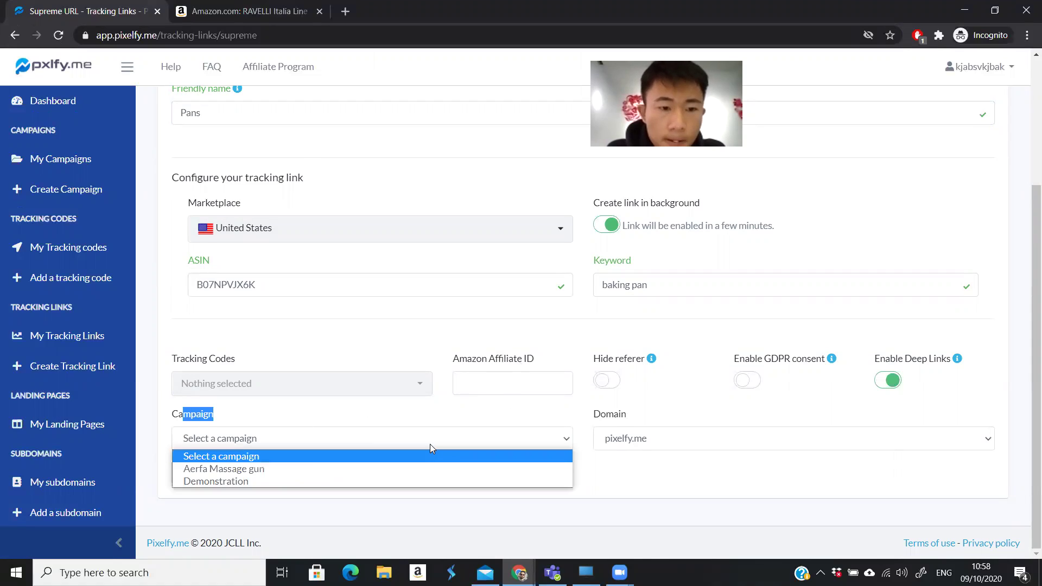
left_click(244, 482)
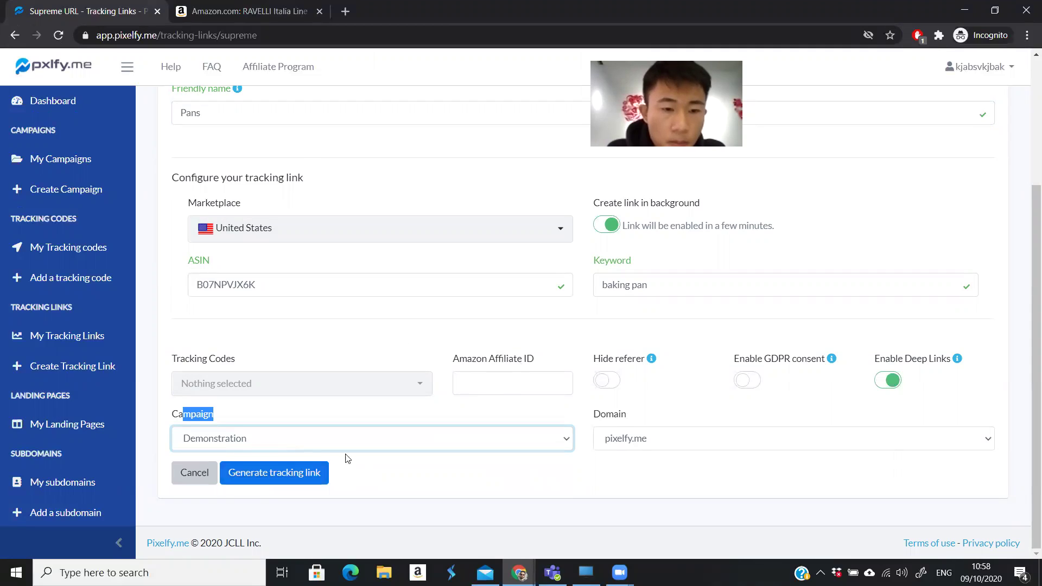
left_click(499, 478)
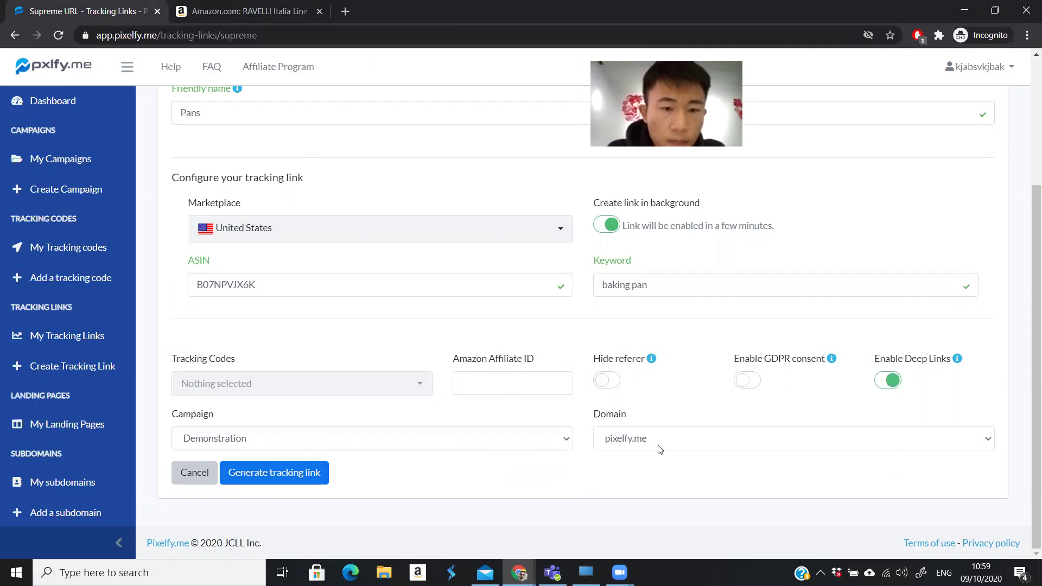
Check the domain and GDPR consent options, keeping pixelfy.me as the domain, and generate the Pans tracking link.
left_click(780, 443)
left_click(781, 443)
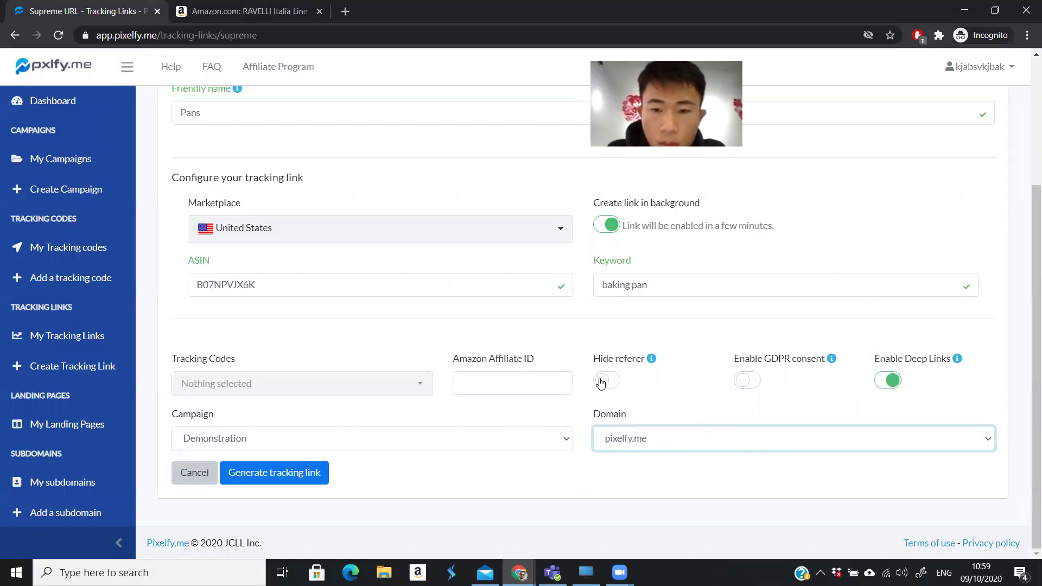
left_click_drag(740, 359, 814, 359)
left_click(798, 361)
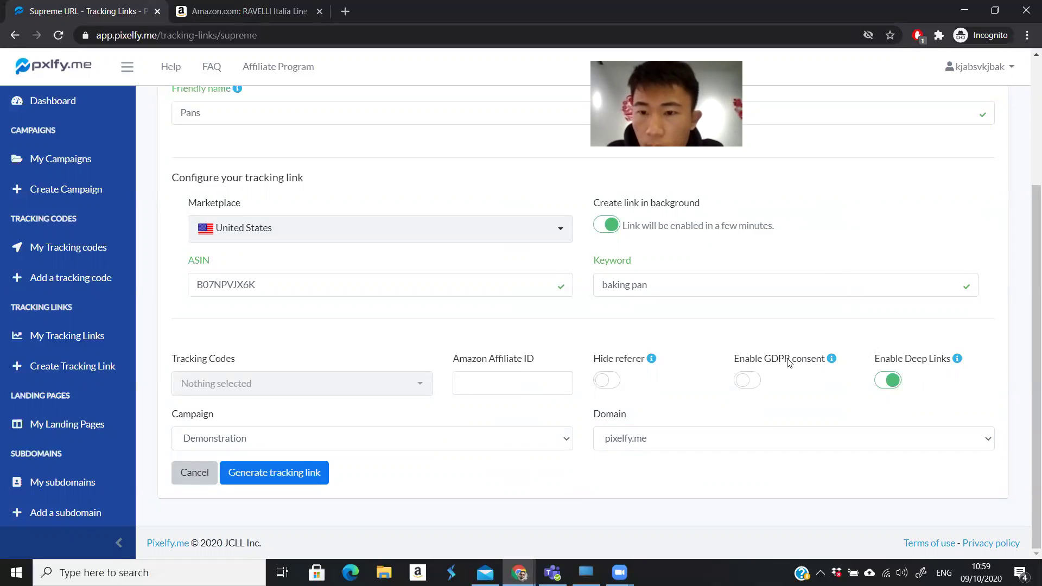
left_click_drag(767, 363, 817, 363)
left_click(734, 340)
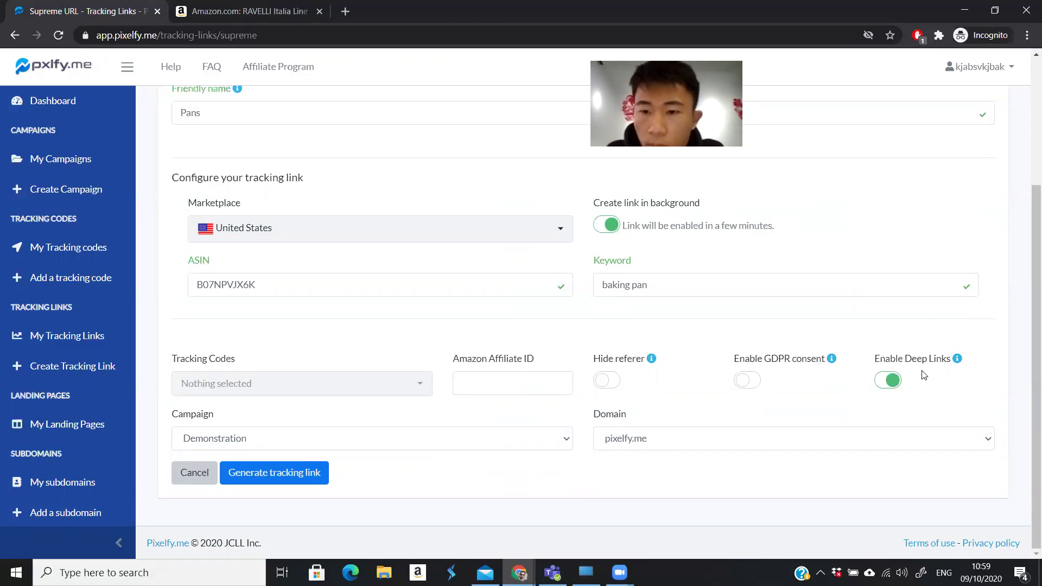
left_click(295, 473)
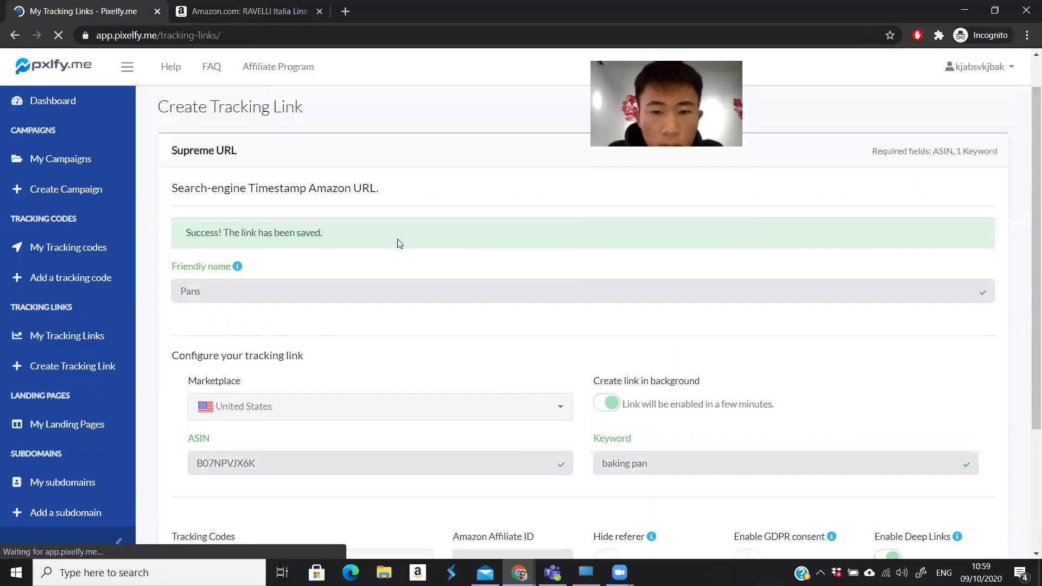
Look through the list of all tracking links and check the status of the Pans link.
scroll(457, 279, "down", 3)
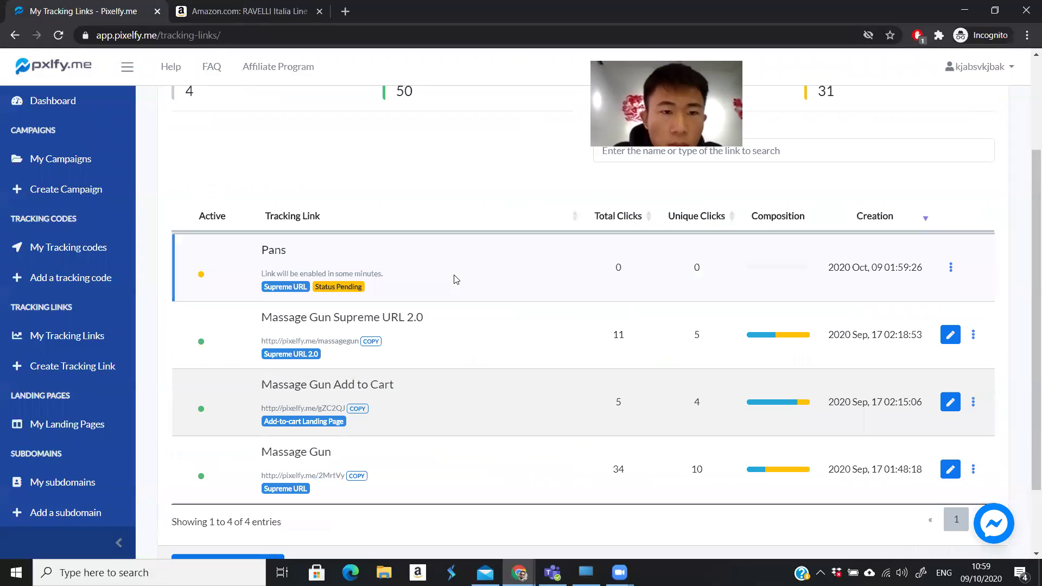
scroll(336, 375, "down", 2)
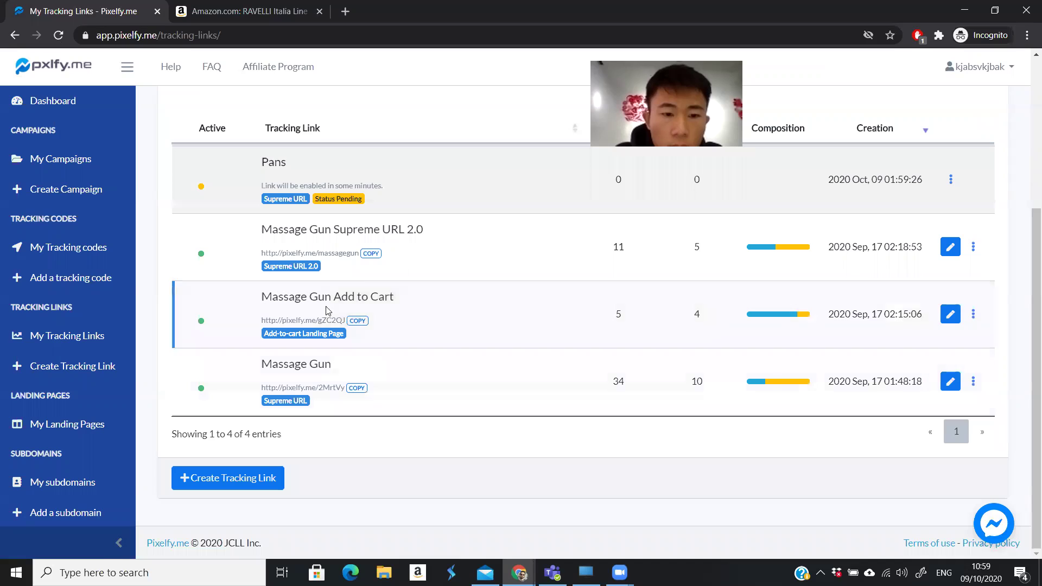
scroll(328, 307, "up", 4)
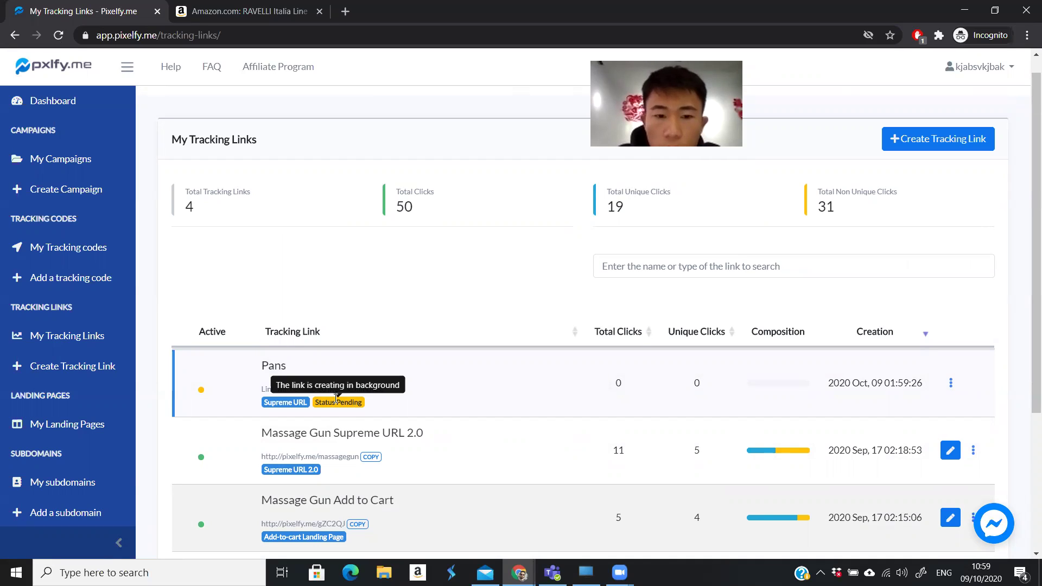
View the tracking links inside the Demonstration campaign, and return through the campaign list to the overview of all tracking links.
left_click(61, 158)
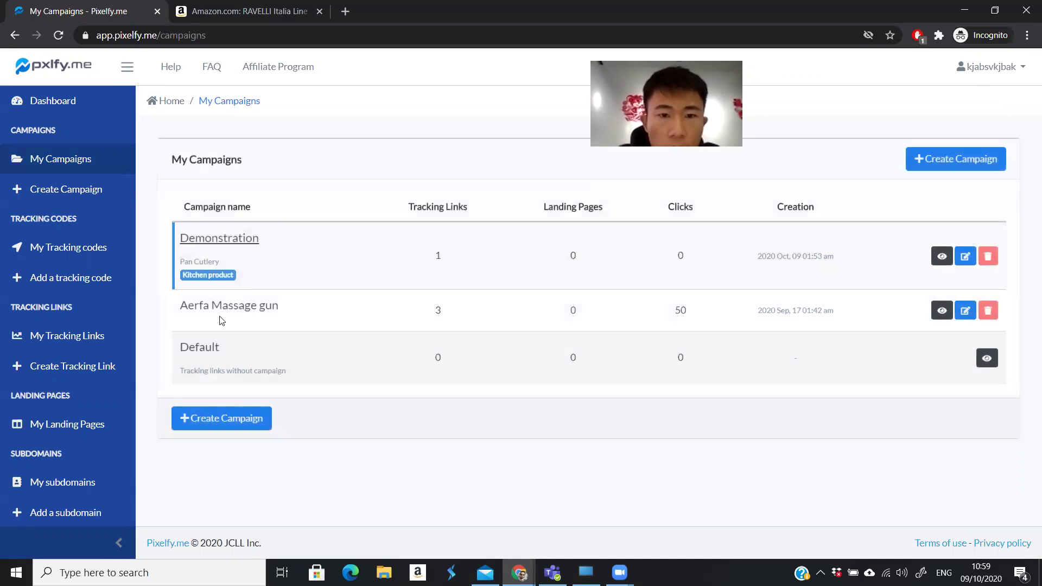
left_click(227, 243)
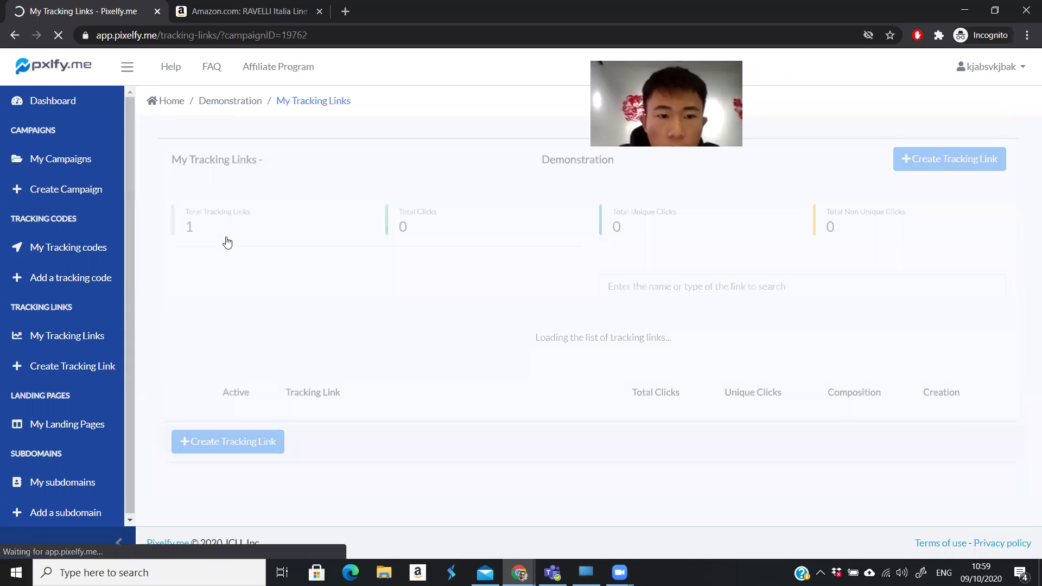
scroll(387, 358, "down", 1)
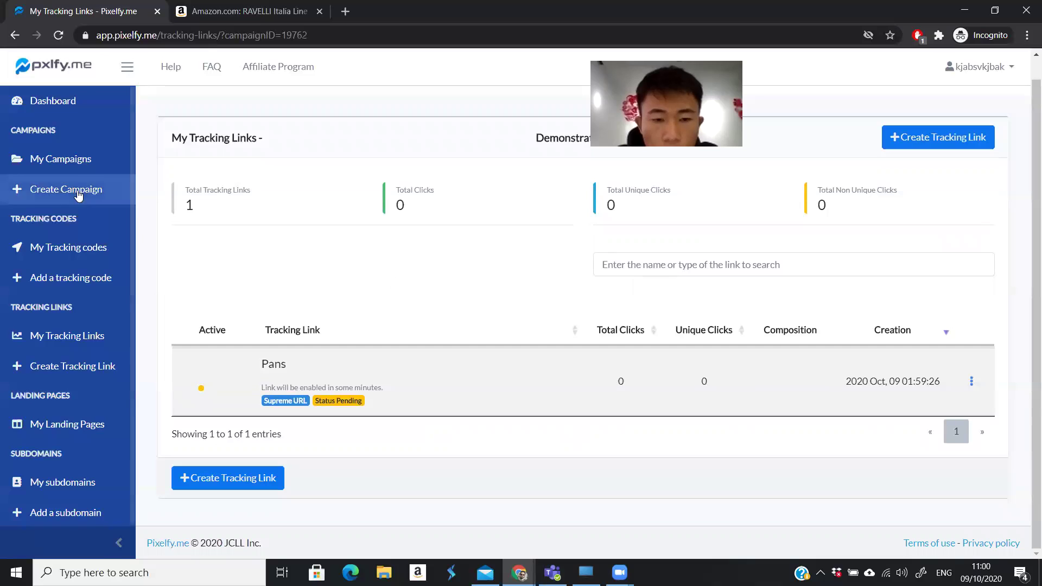
left_click(68, 161)
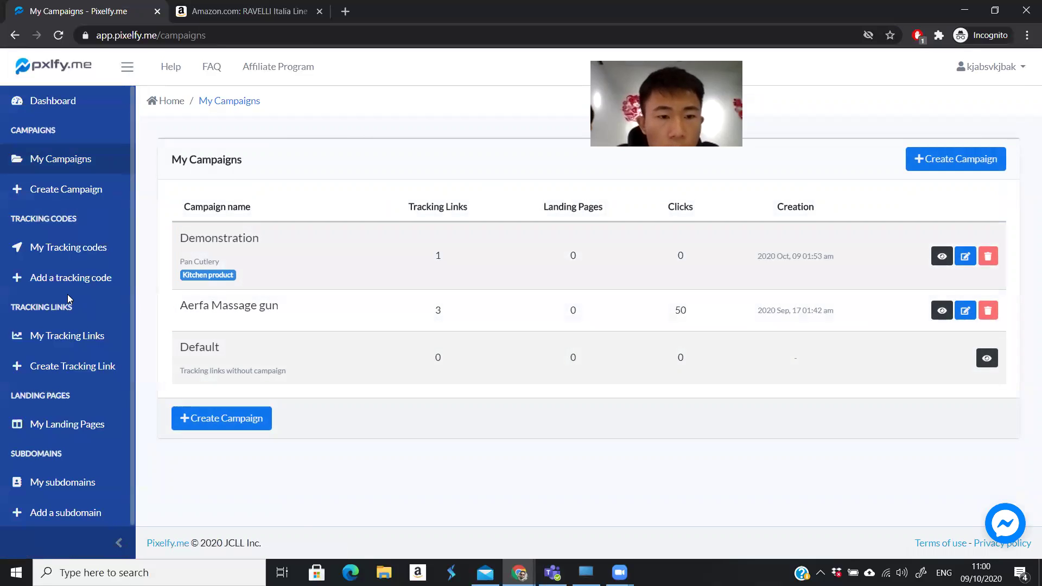
left_click(64, 337)
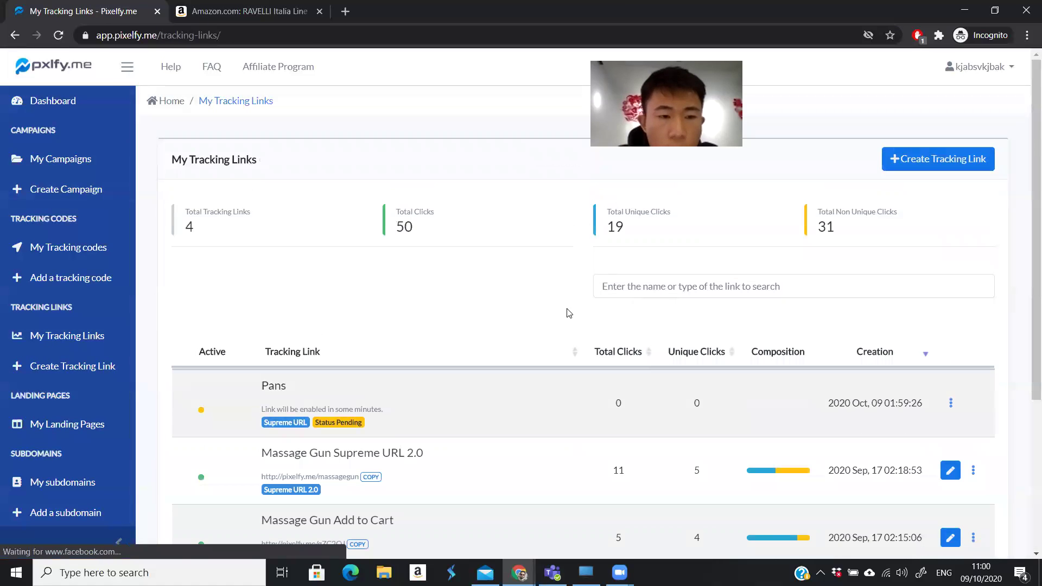
Start a new tracking link of the Add-to-cart URL type and give it the friendly name "pan".
left_click(78, 373)
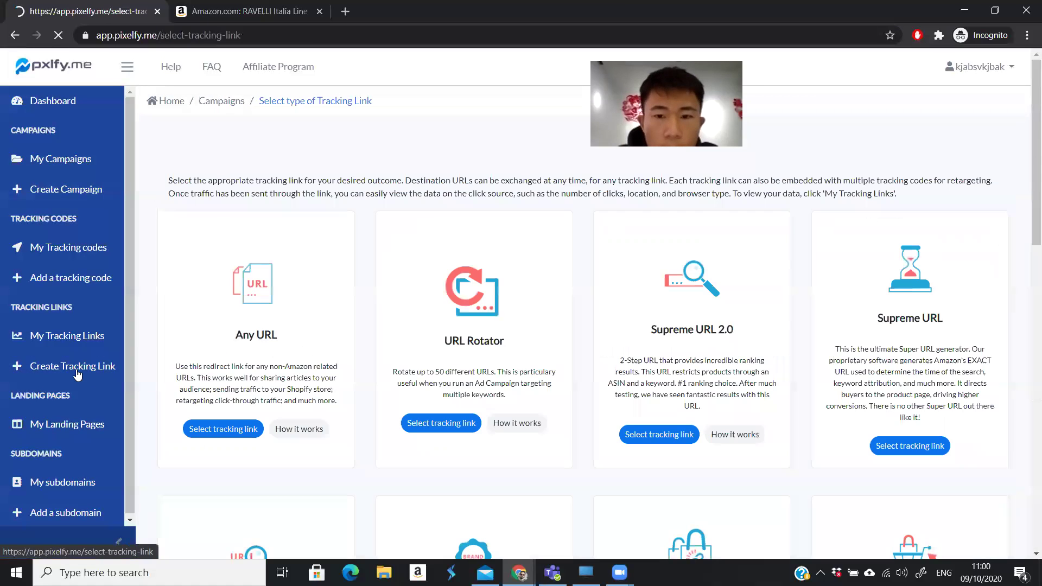
scroll(1028, 373, "down", 5)
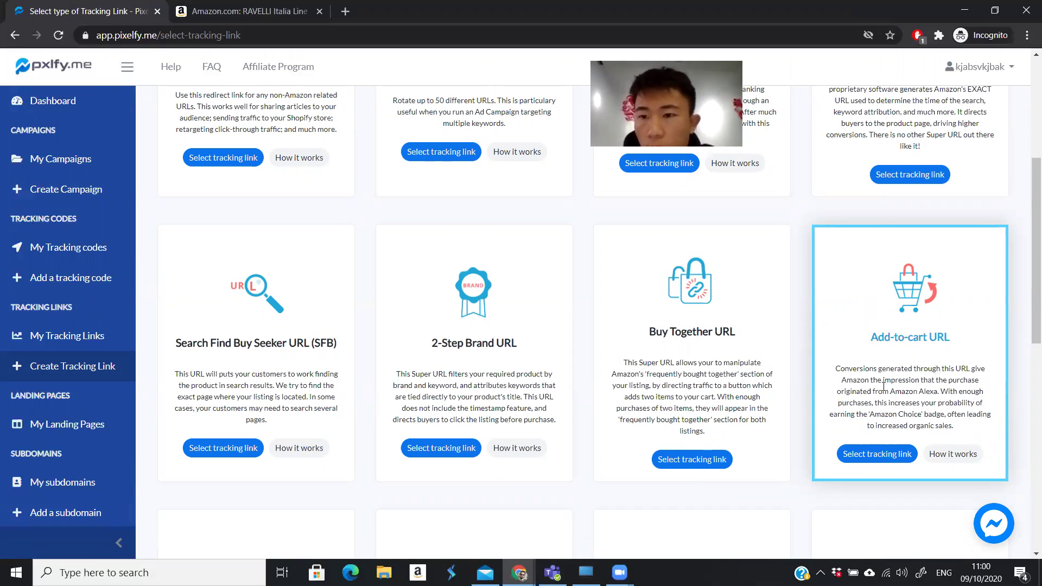
left_click(894, 457)
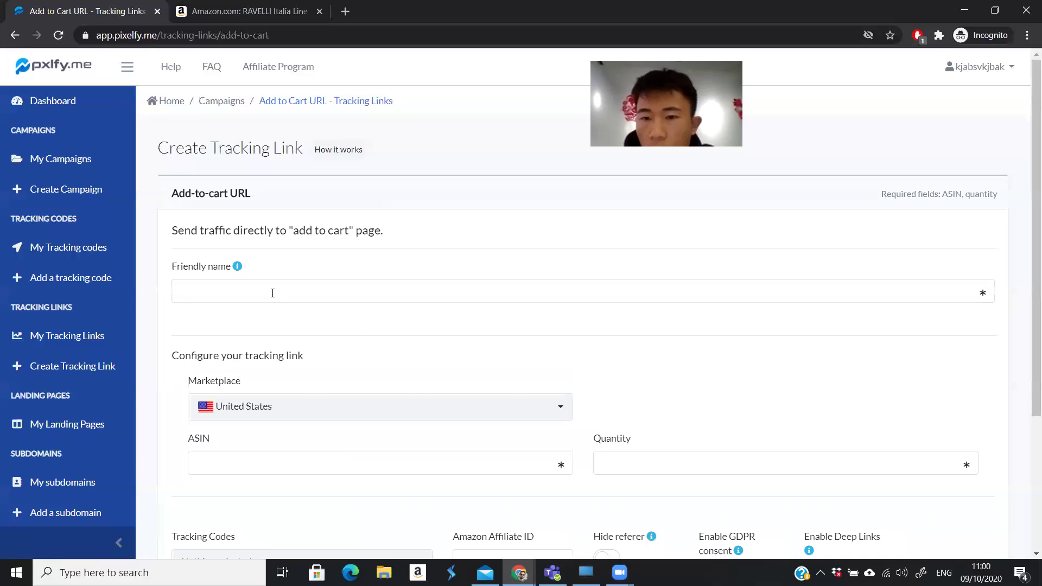
left_click(273, 292)
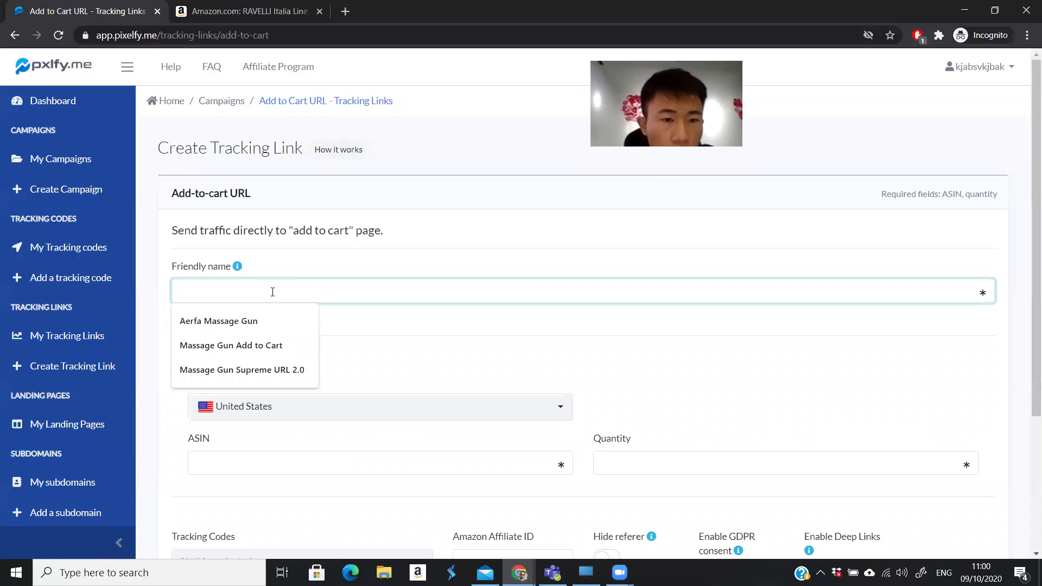
type("pan")
left_click(354, 319)
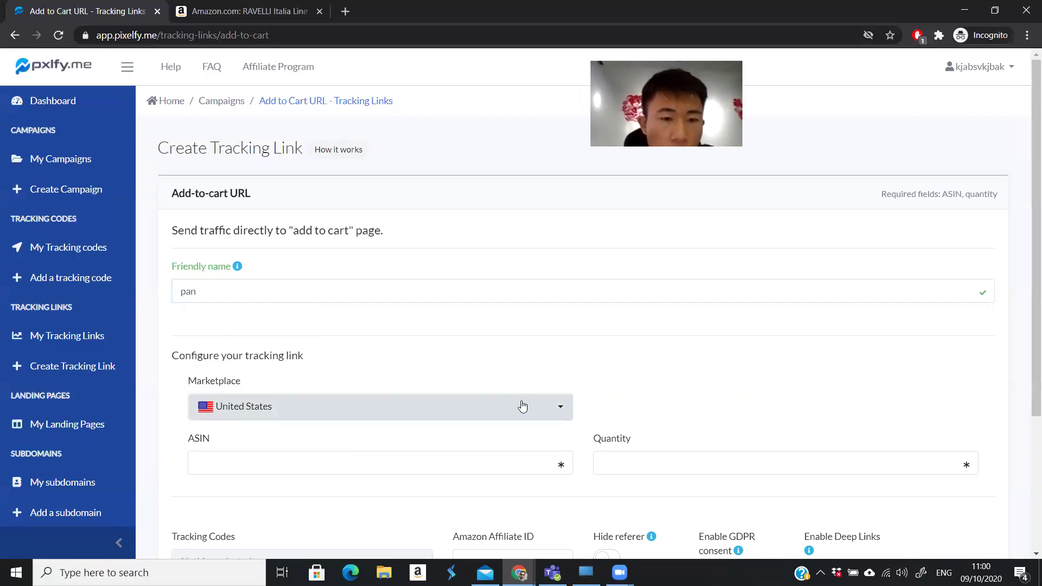
Copy the ASIN B07NPVJX6K from the Amazon roasting pan's web address into the ASIN field of the Add-to-cart link.
key("ctrl+Tab")
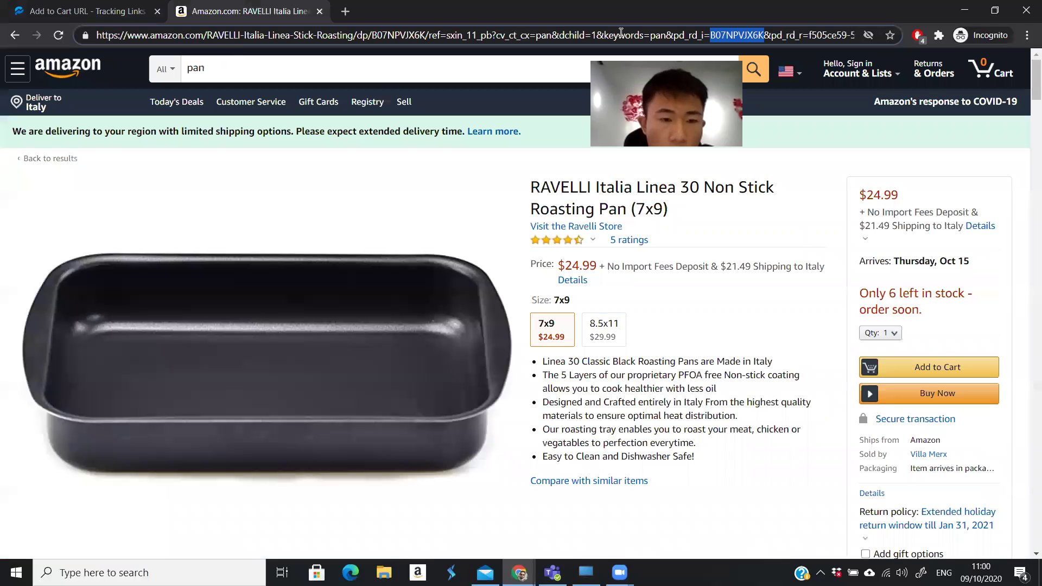
right_click(742, 37)
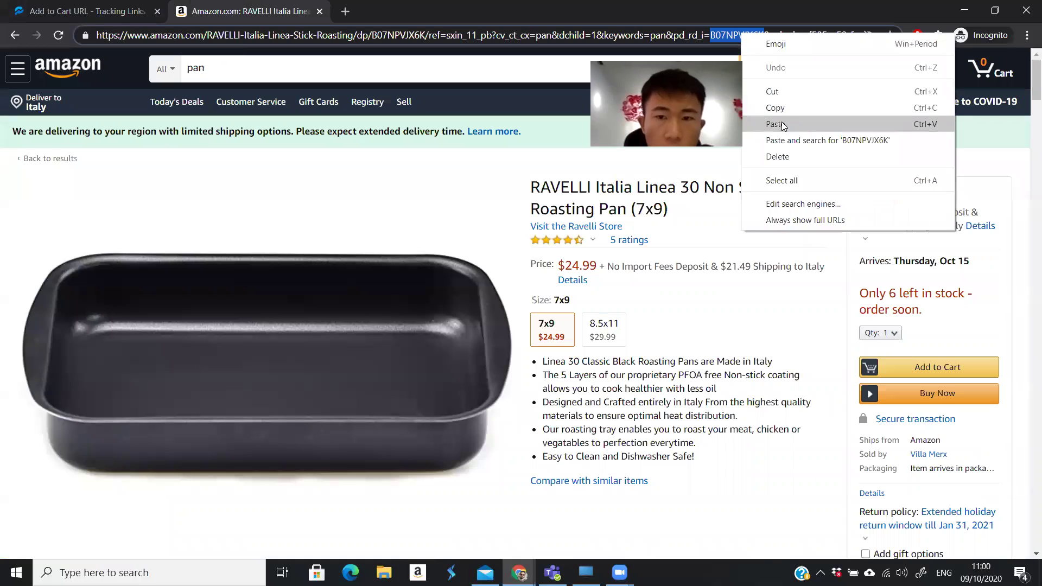
left_click(775, 108)
key("ctrl+Tab")
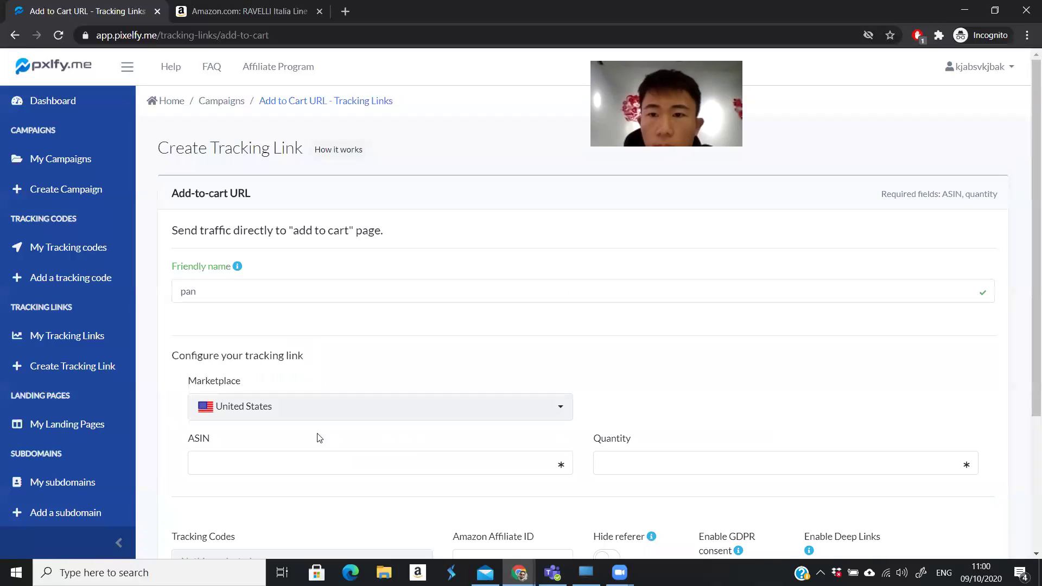
left_click(256, 461)
key("ctrl+v")
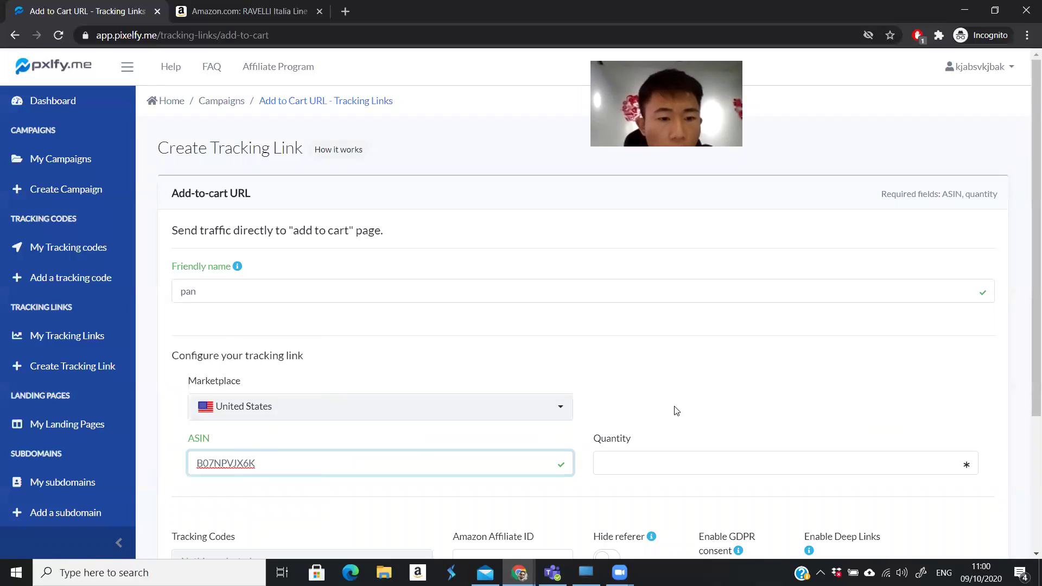
Set the Add-to-cart link's quantity to 1 and bring its remaining tracking and campaign options into view.
left_click(675, 459)
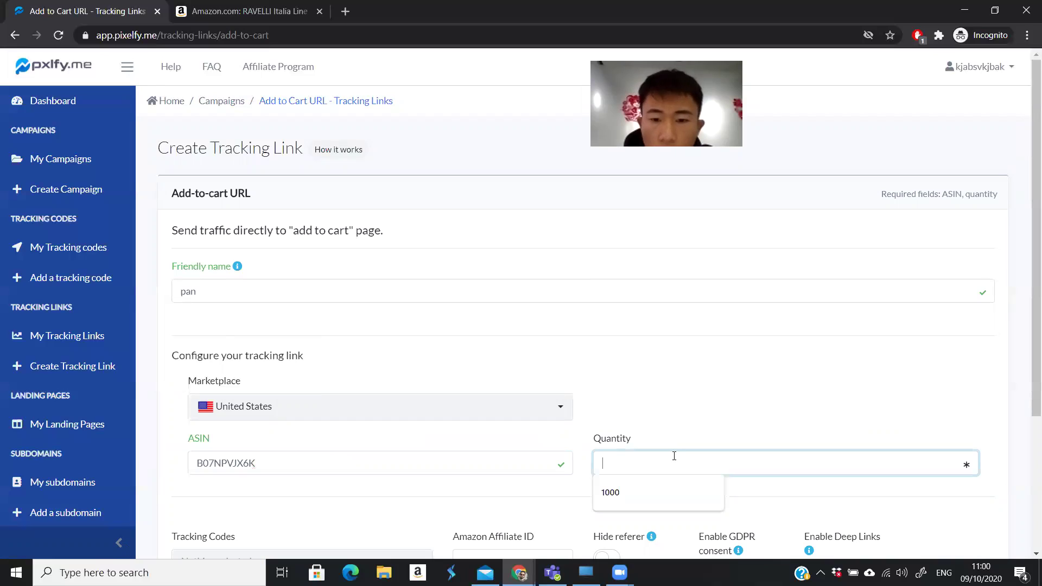
type("1")
left_click(718, 394)
scroll(735, 378, "down", 2)
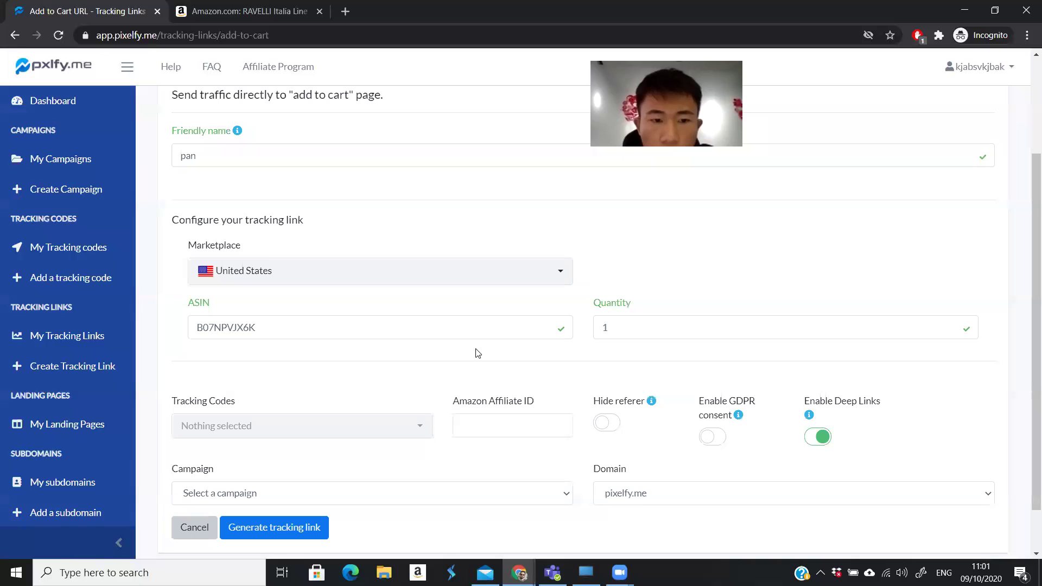
Assign the Add-to-cart link "pan" to the Demonstration campaign and generate the tracking link.
scroll(381, 390, "down", 1)
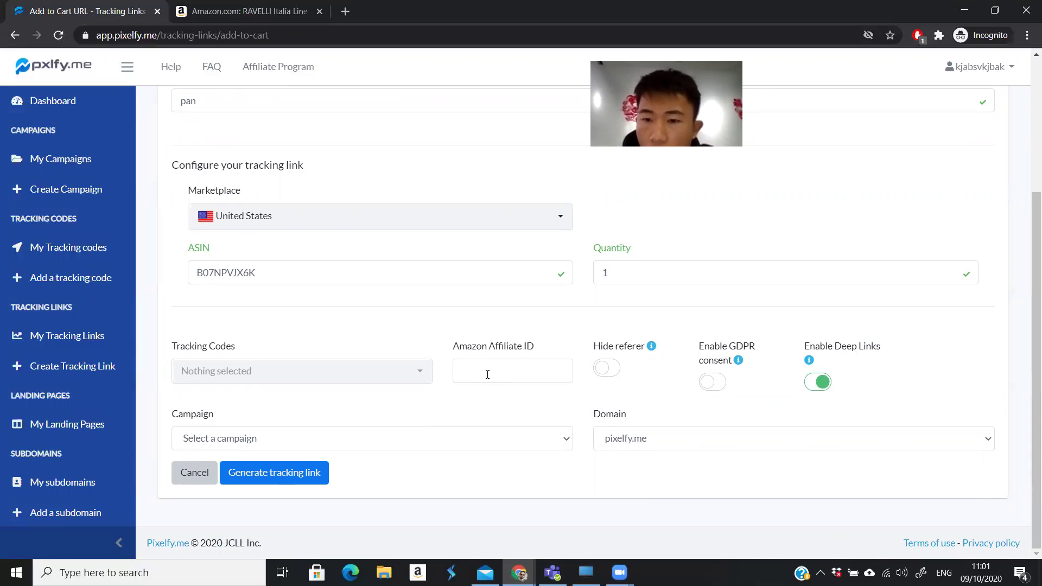
left_click(331, 448)
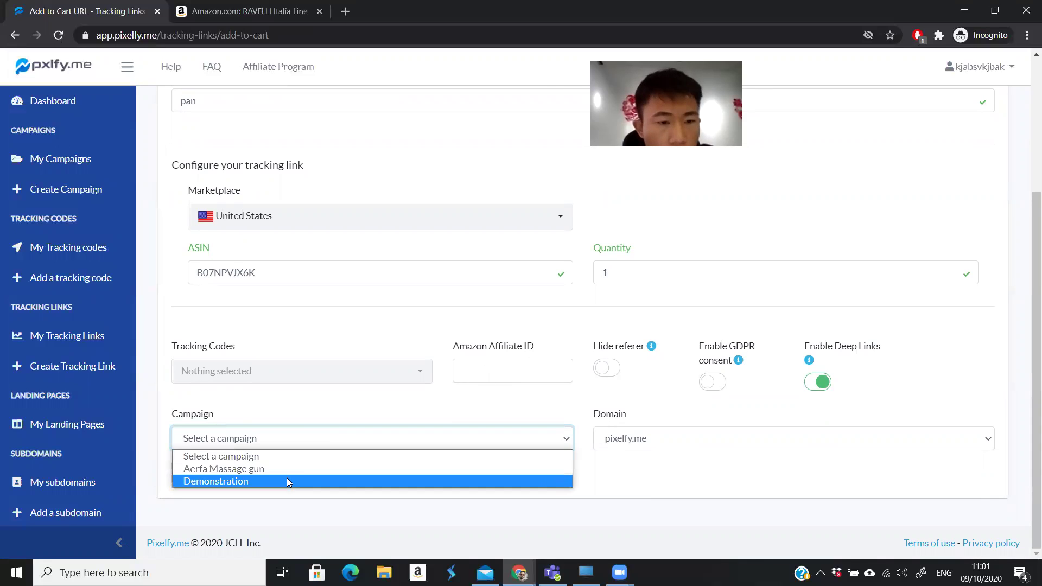
left_click(286, 477)
left_click(423, 406)
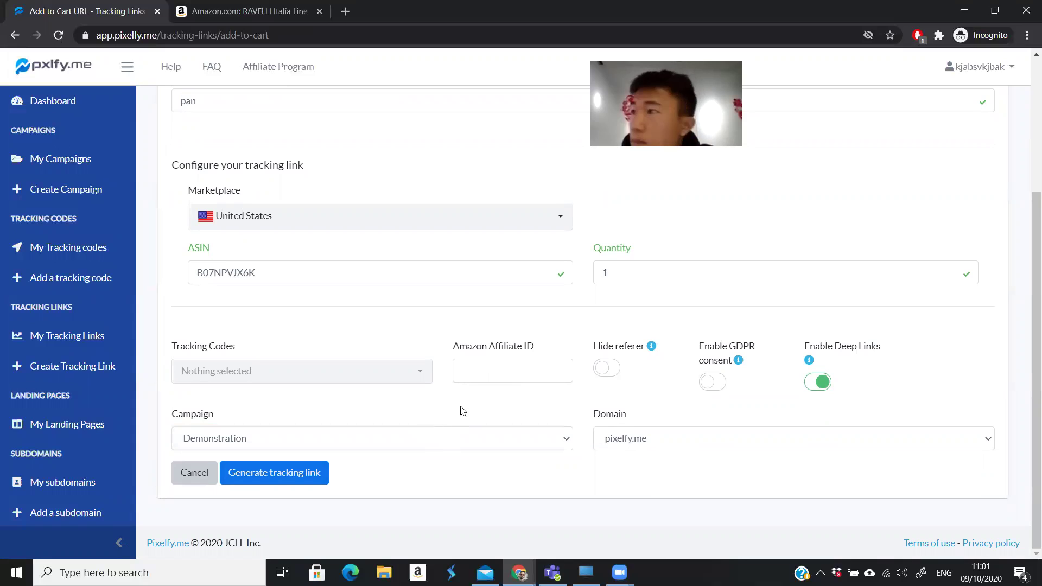
left_click(293, 478)
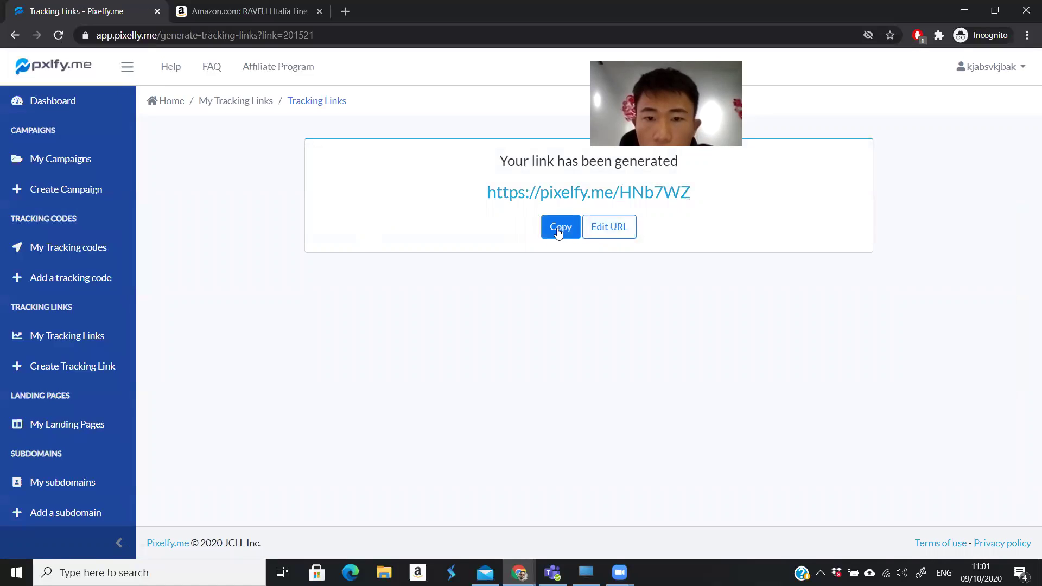
Copy the generated link, open it in a new browser tab, and check the quantity on Amazon's add-to-cart confirmation page.
left_click(559, 231)
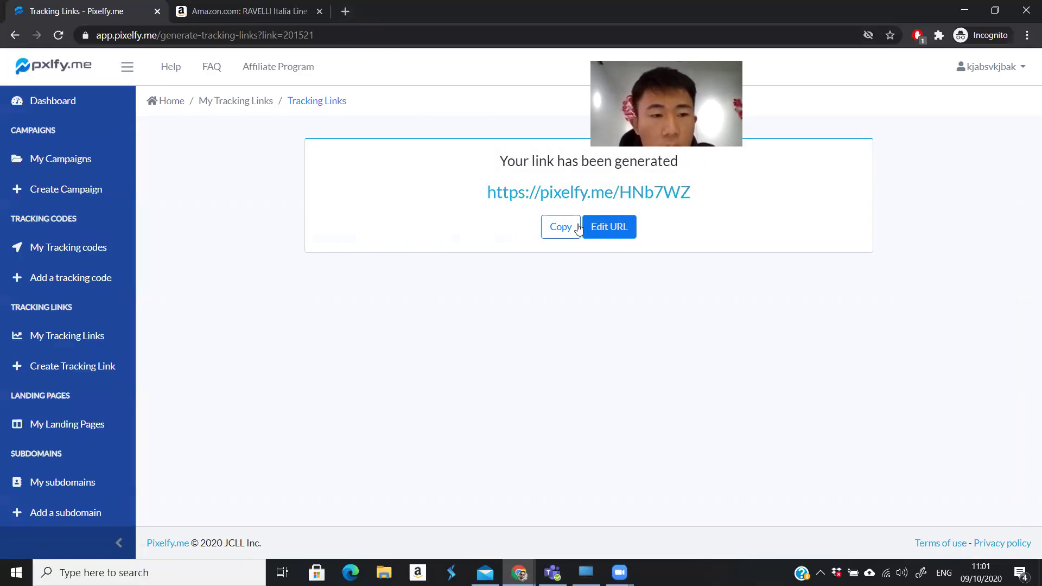
left_click(345, 11)
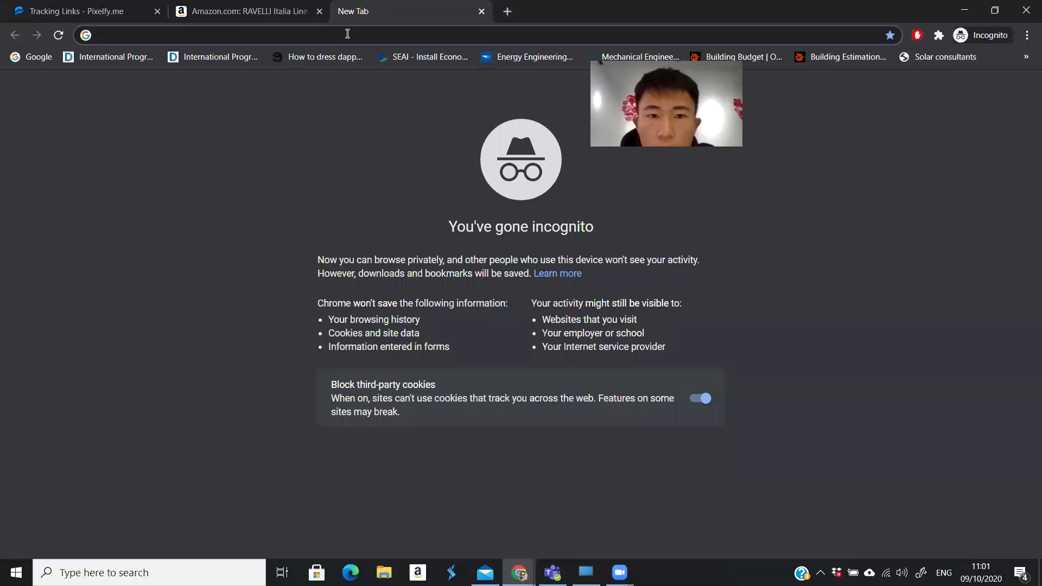
key("ctrl+v")
key("Return")
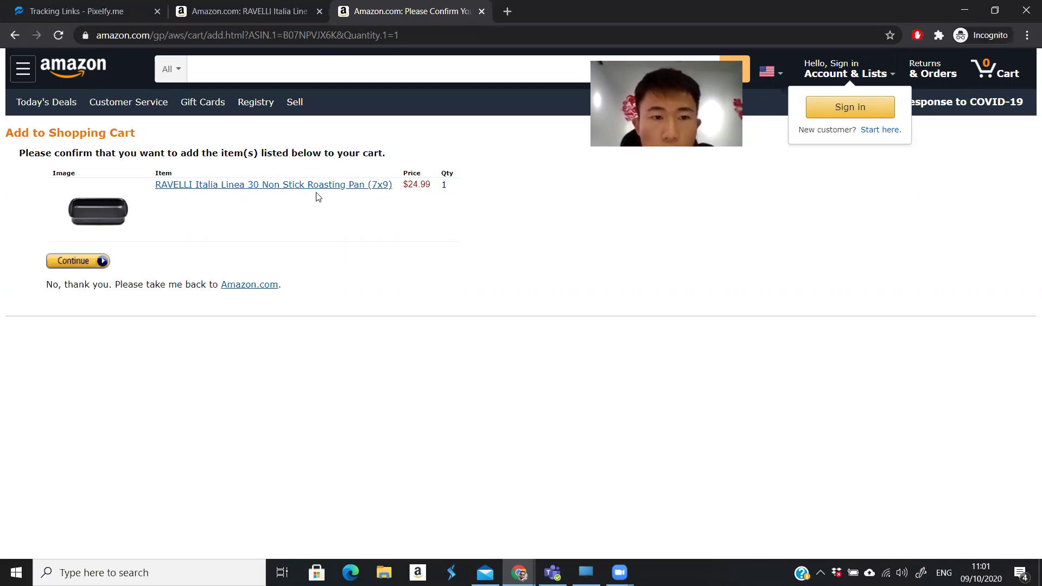
double_click(444, 184)
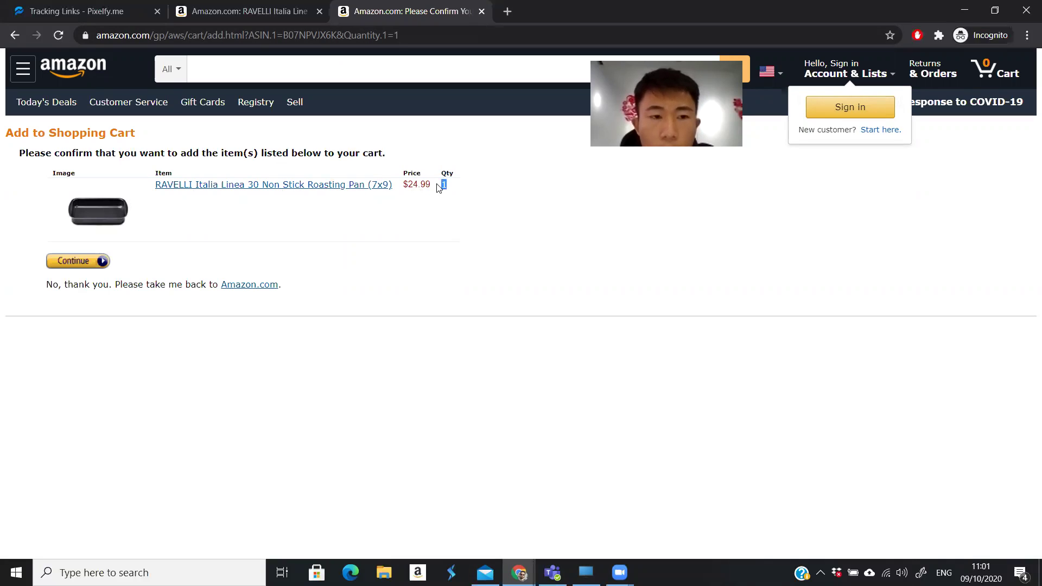
left_click(559, 267)
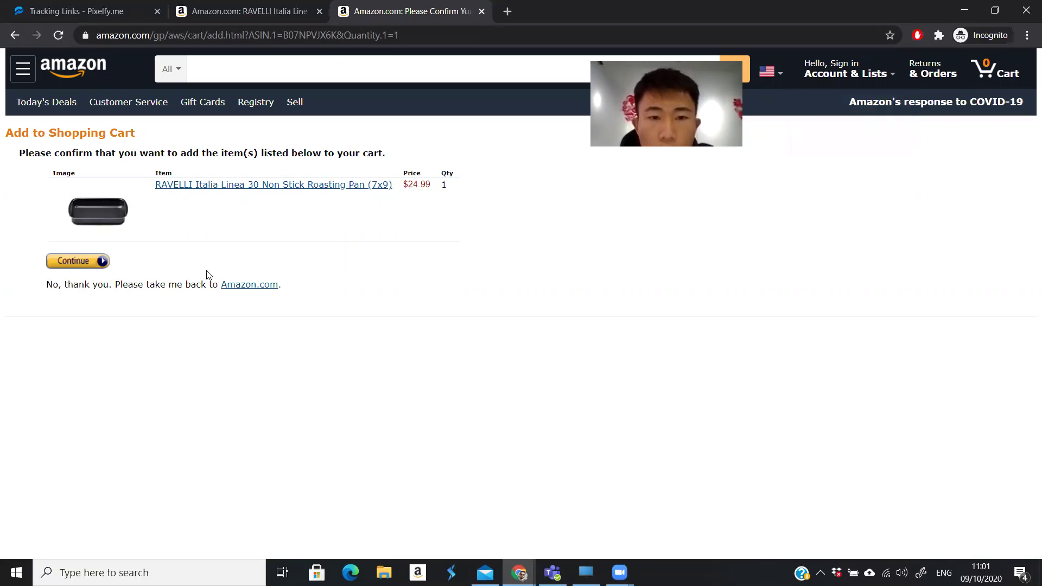
Confirm adding the roasting pan to the Amazon cart, and proceed to checkout briefly before returning to the cart.
left_click(90, 265)
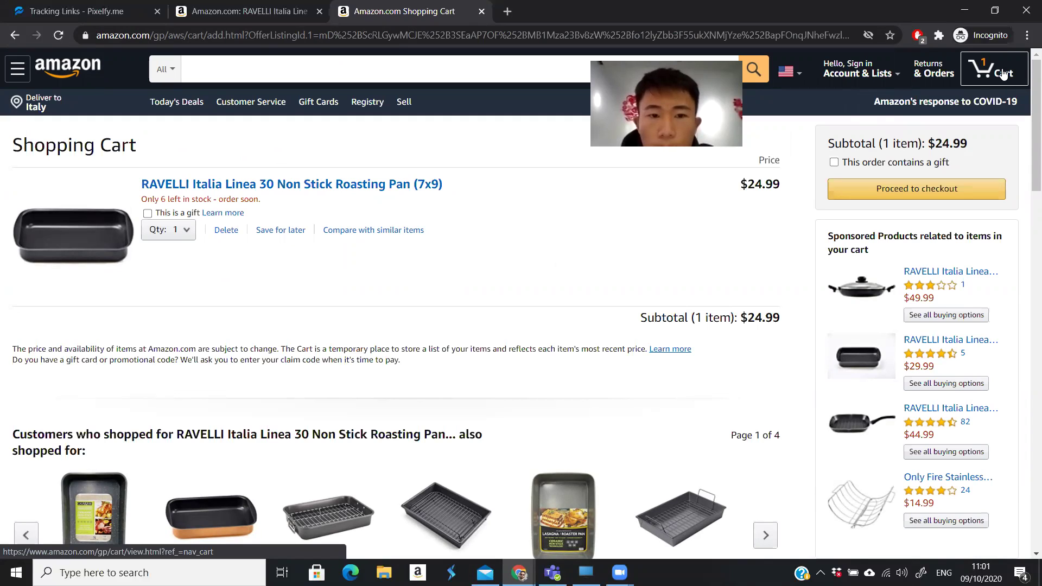
left_click(947, 195)
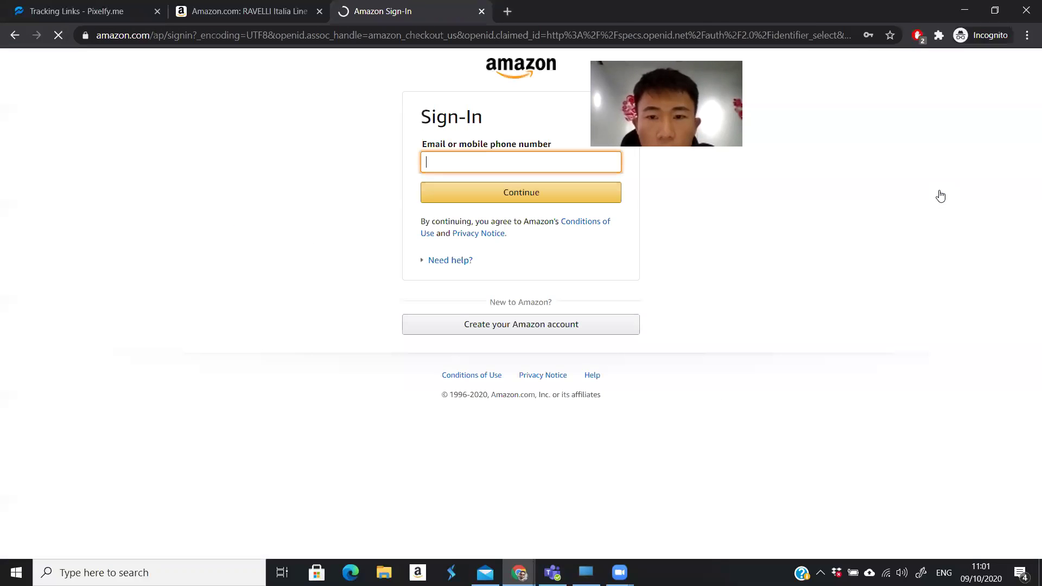
left_click(16, 36)
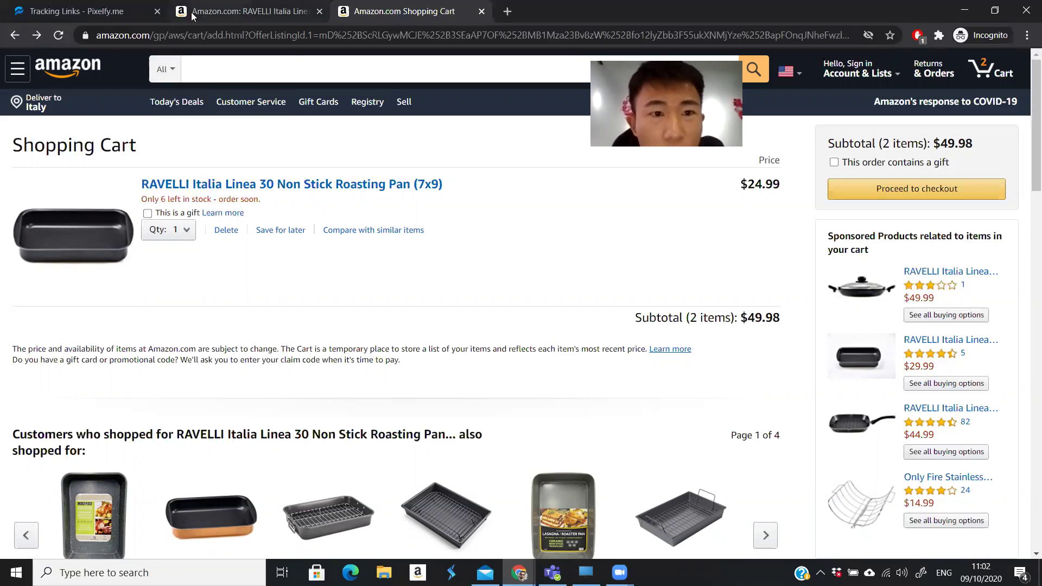
Switch back to Pixelfy.me and review the dashboard's click statistics, including browsers, platforms and top cities.
left_click(77, 14)
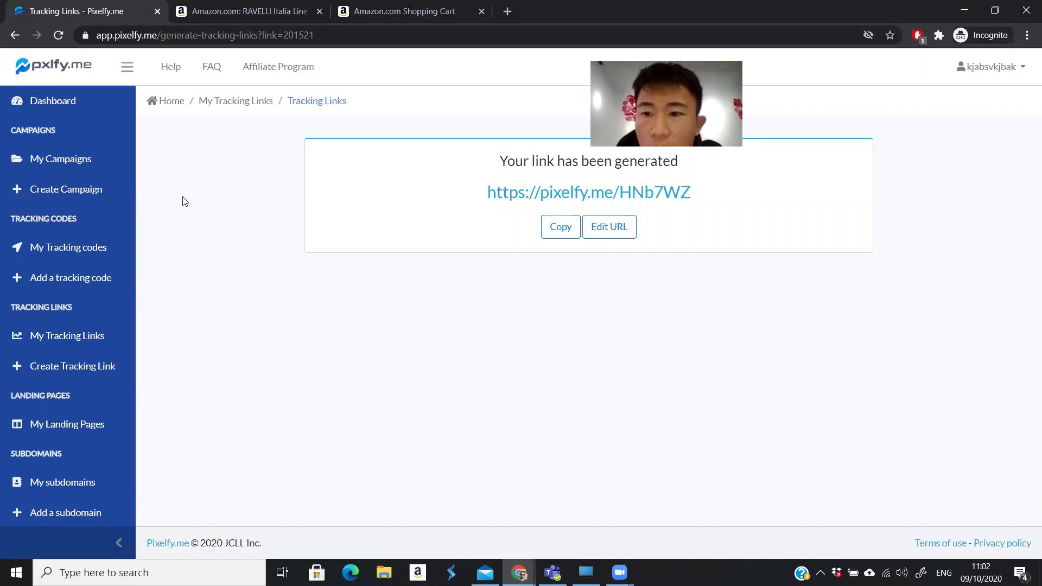
left_click(60, 66)
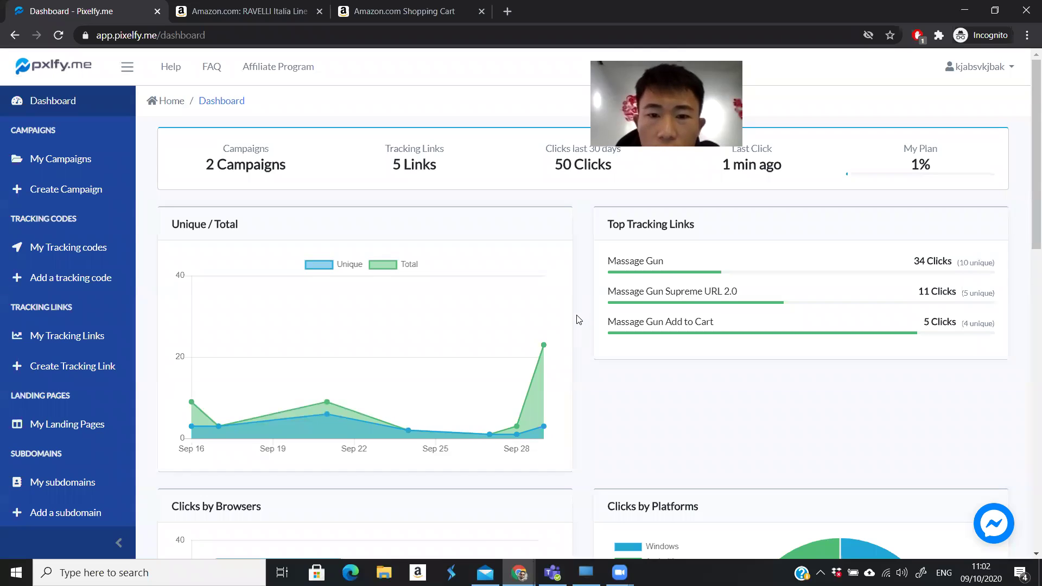
scroll(577, 320, "down", 5)
scroll(454, 320, "down", 5)
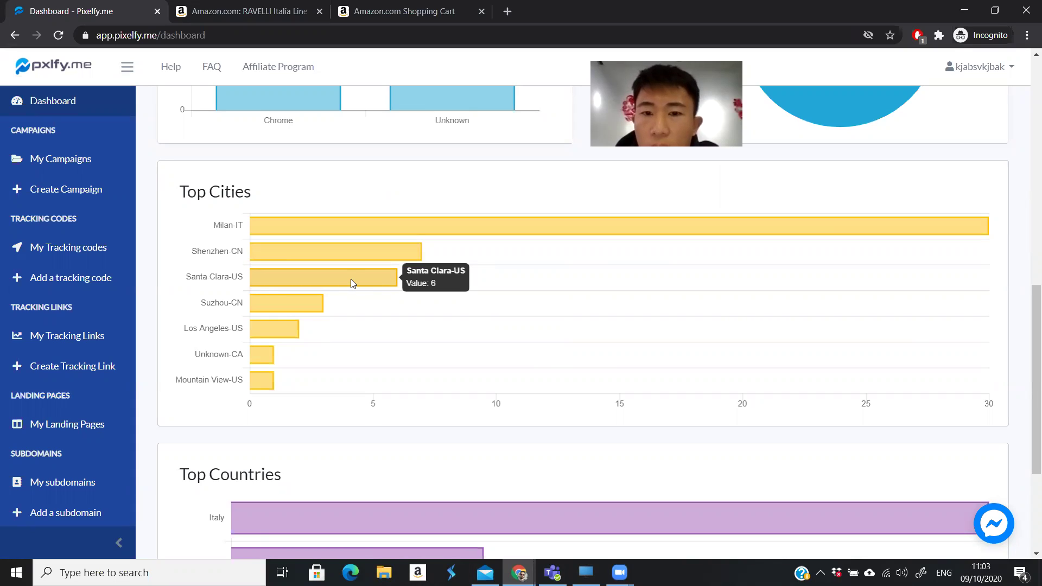
scroll(350, 280, "up", 8)
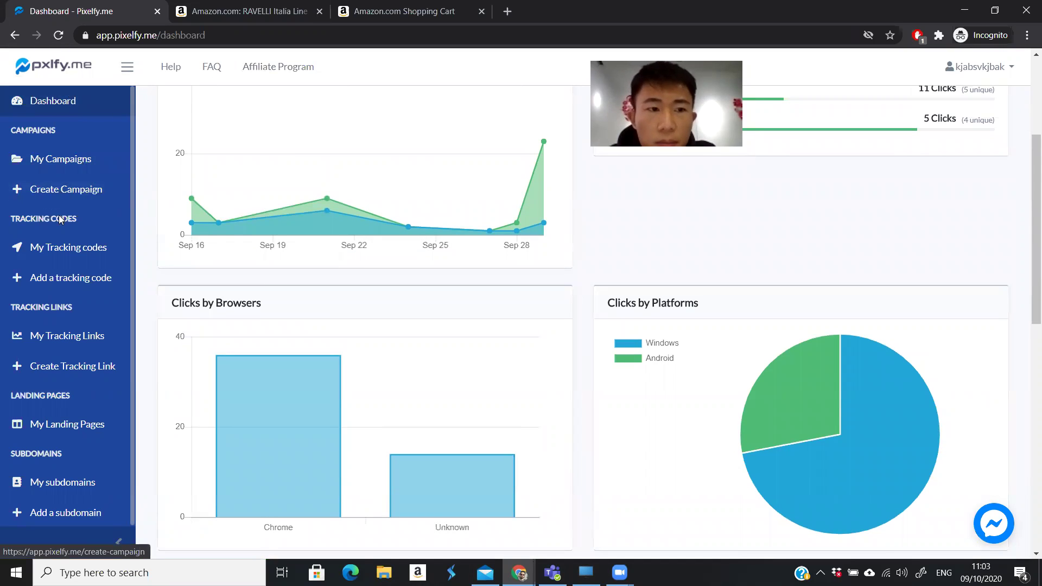
Start another tracking link of the Add-to-cart URL type with GDPR consent enabled.
left_click(60, 369)
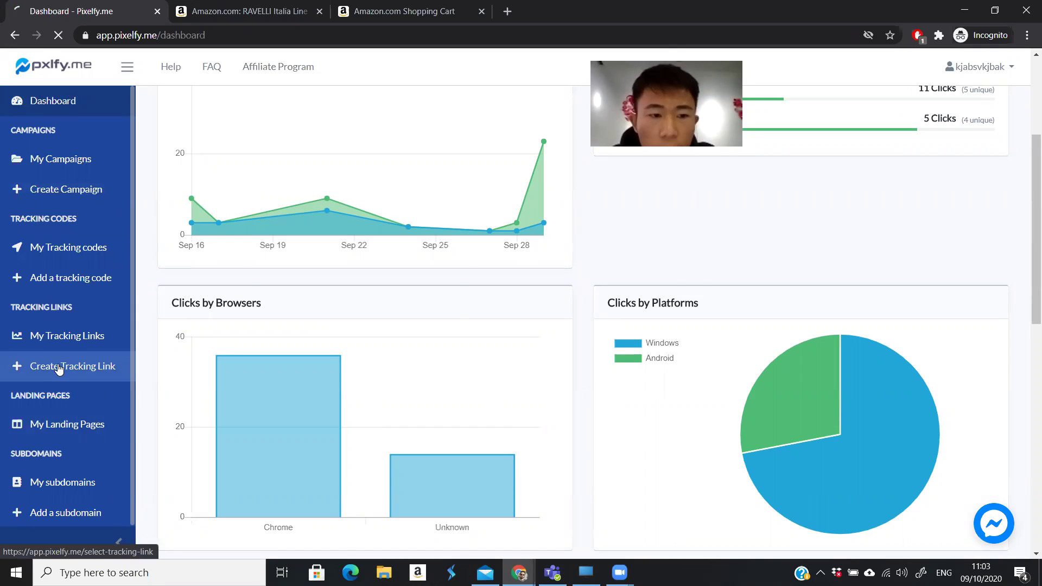
scroll(847, 435, "down", 3)
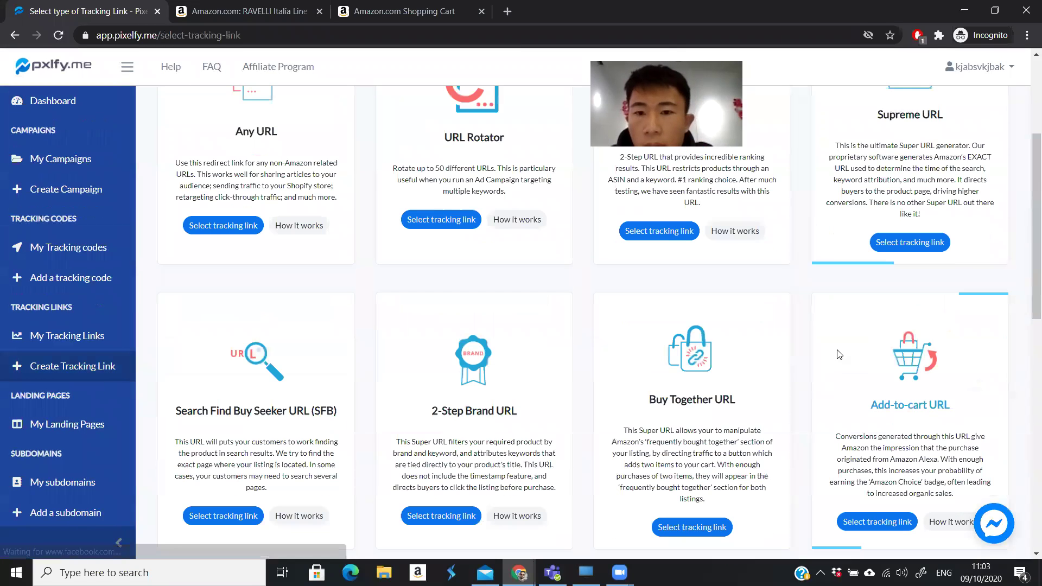
scroll(868, 456, "down", 1)
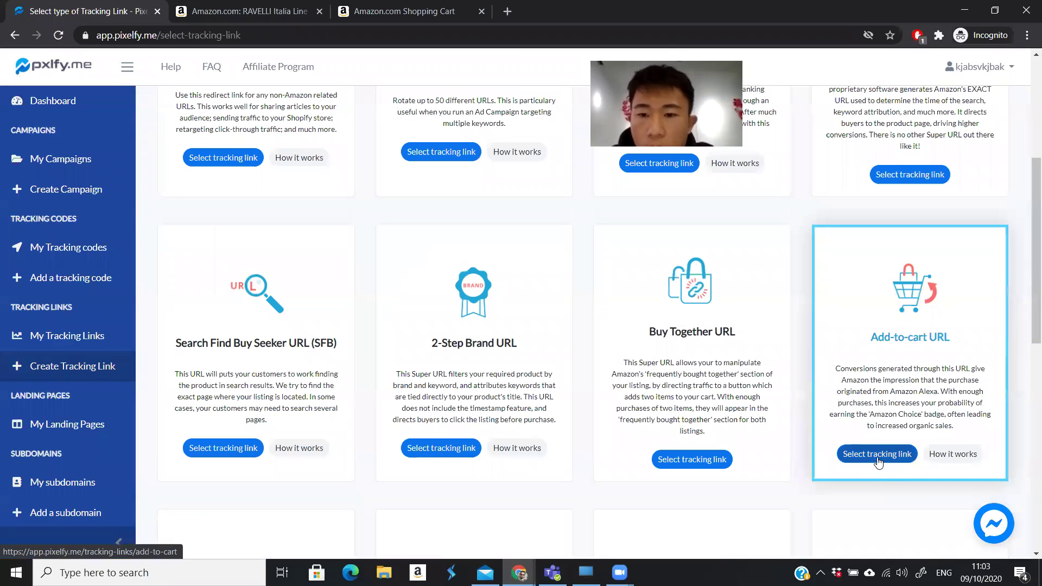
left_click(879, 463)
scroll(608, 361, "down", 3)
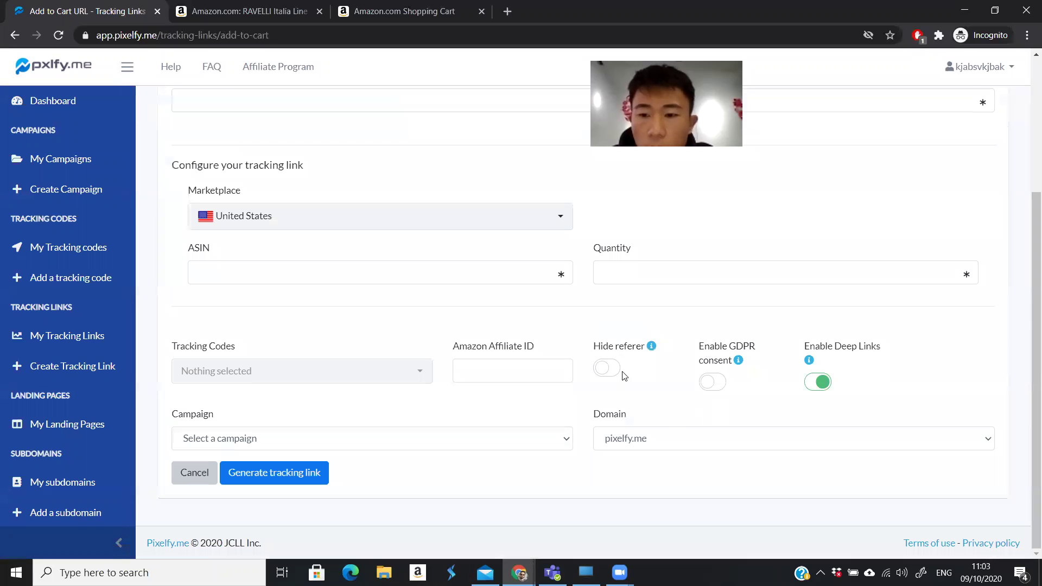
left_click(713, 385)
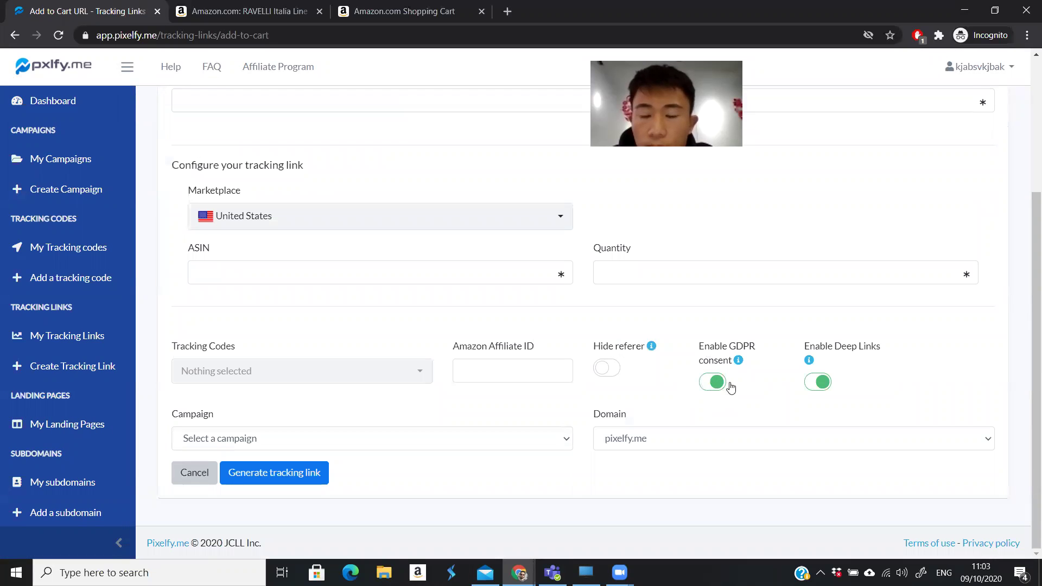
Give the new Add-to-cart link the friendly name "Pan".
scroll(516, 329, "up", 1)
scroll(515, 329, "up", 3)
left_click(238, 298)
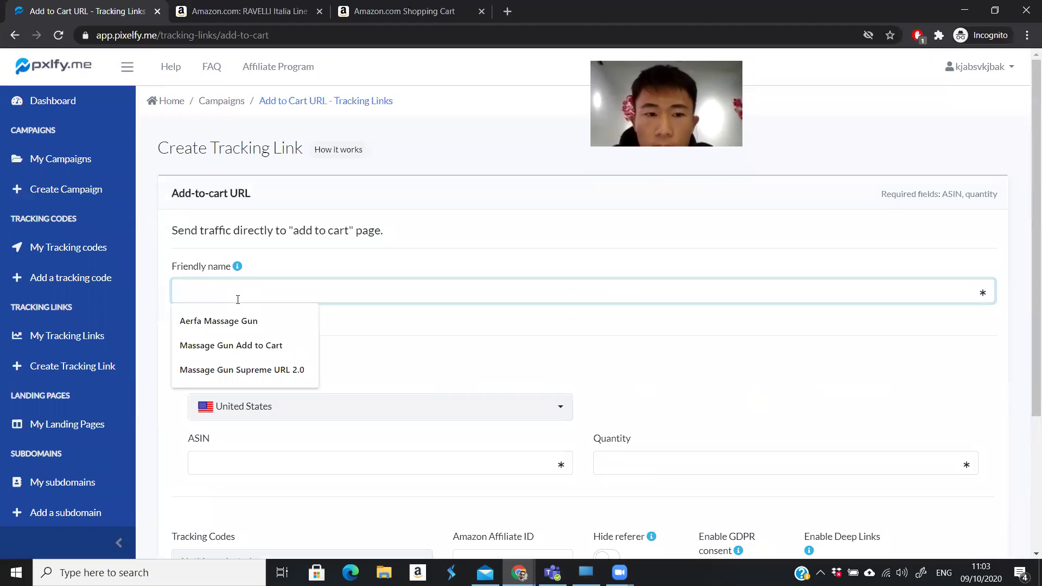
type("Pan")
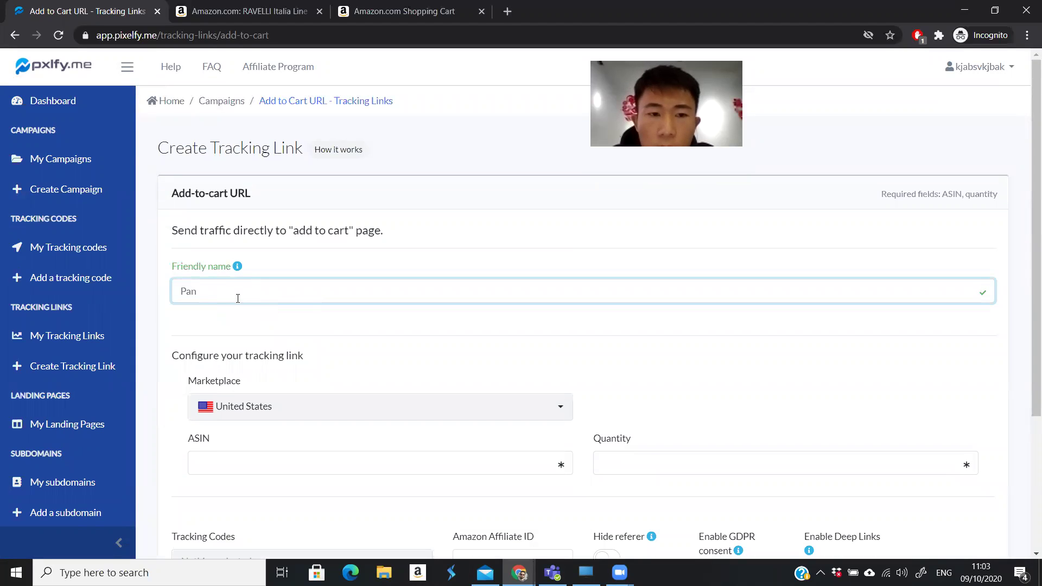
Copy the ASIN B07NPVJX6K from the Amazon roasting pan's web address into the new link's ASIN field.
scroll(380, 342, "down", 3)
left_click(340, 277)
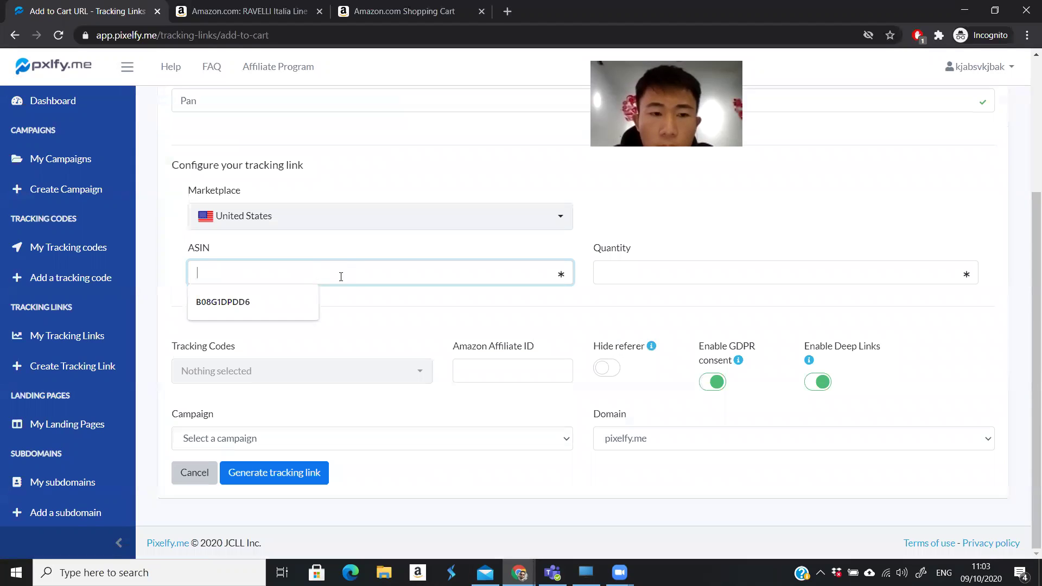
left_click(228, 11)
double_click(737, 36)
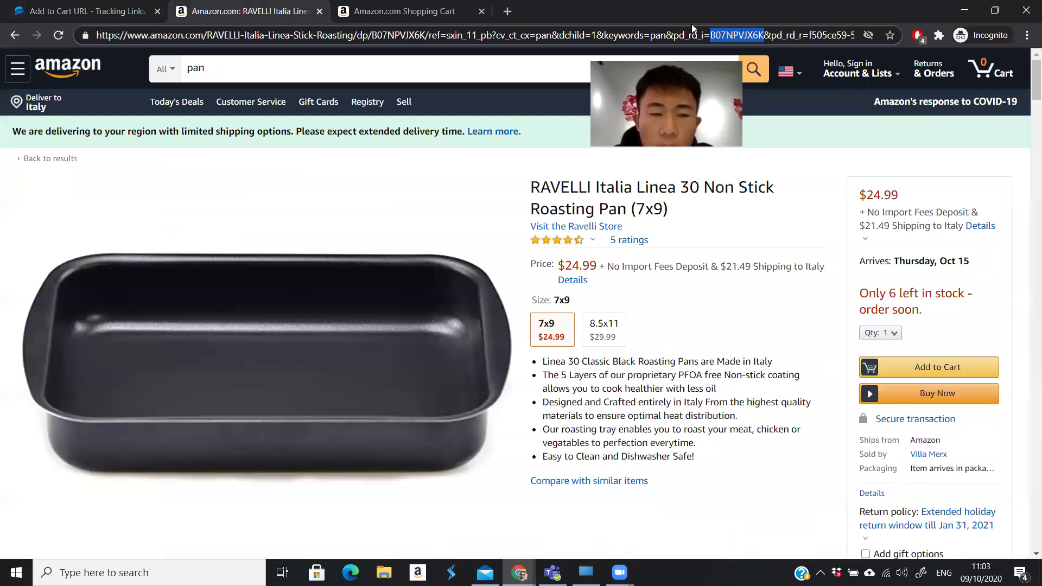
right_click(737, 36)
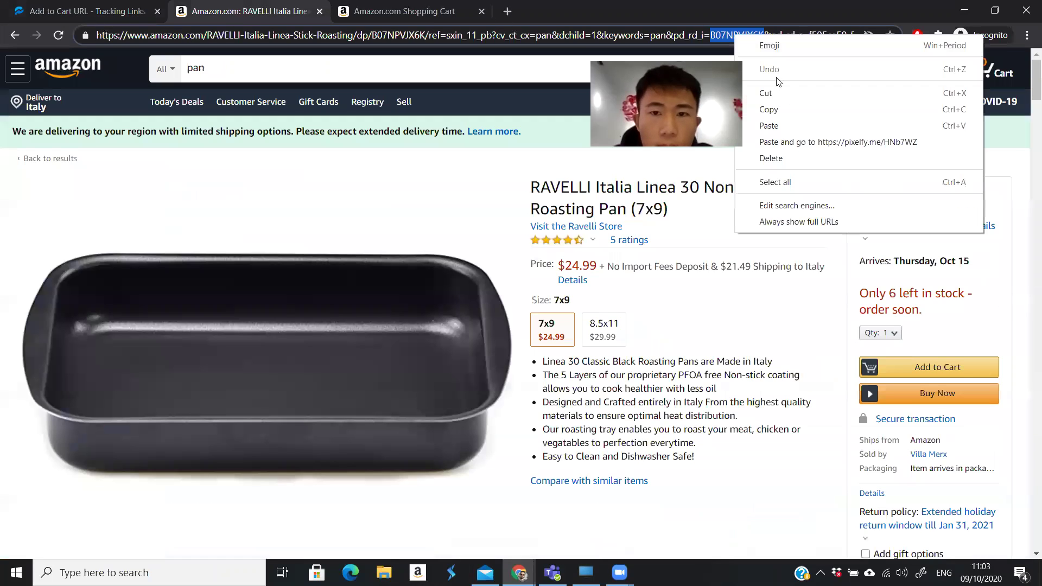
left_click(770, 109)
key("ctrl+shift+Tab")
key("ctrl+v")
Set the new link's quantity to 1 and assign it to the Demonstration campaign.
left_click(624, 279)
type("1")
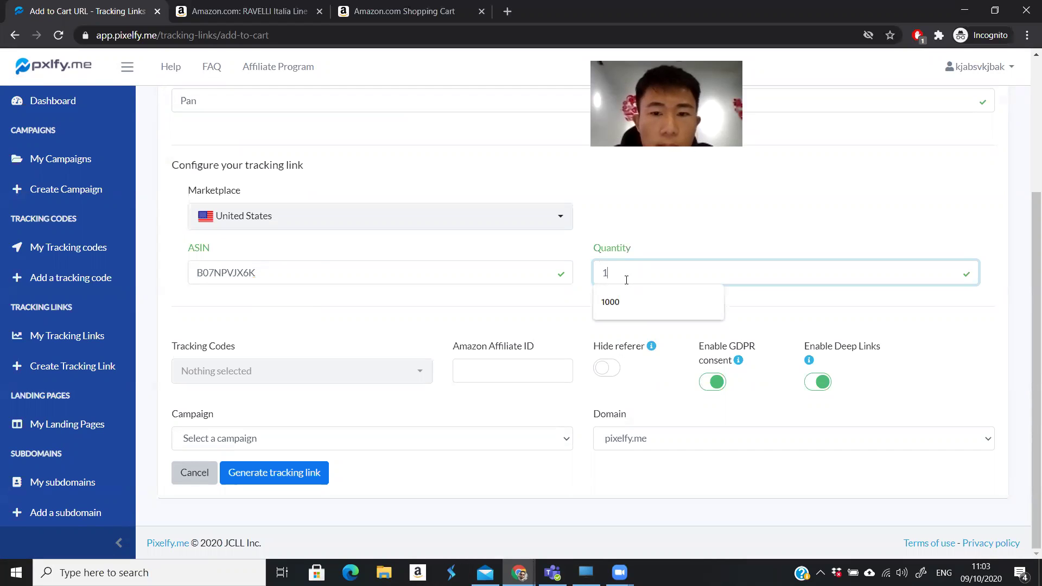
left_click(491, 310)
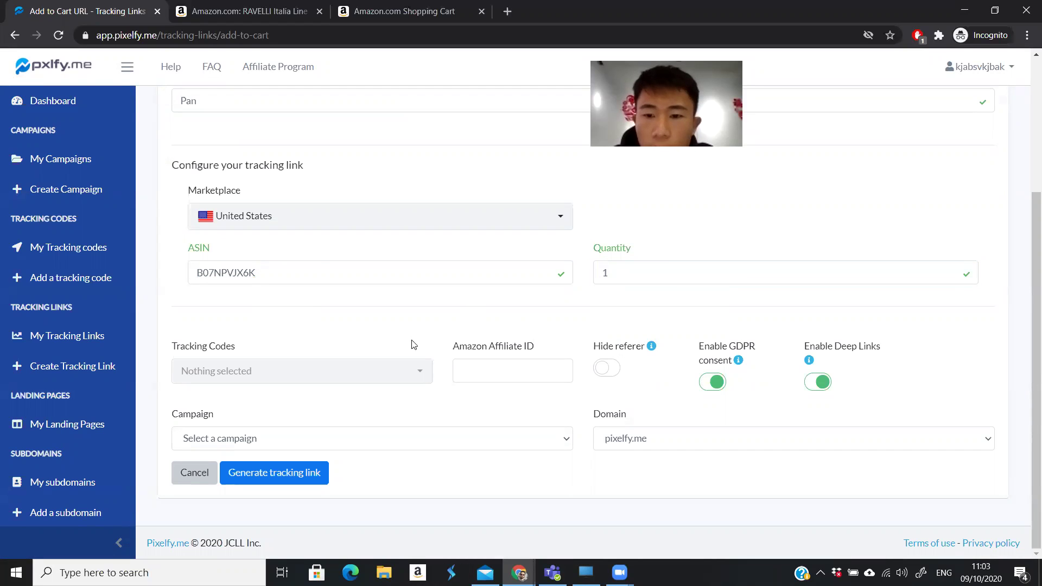
left_click(483, 443)
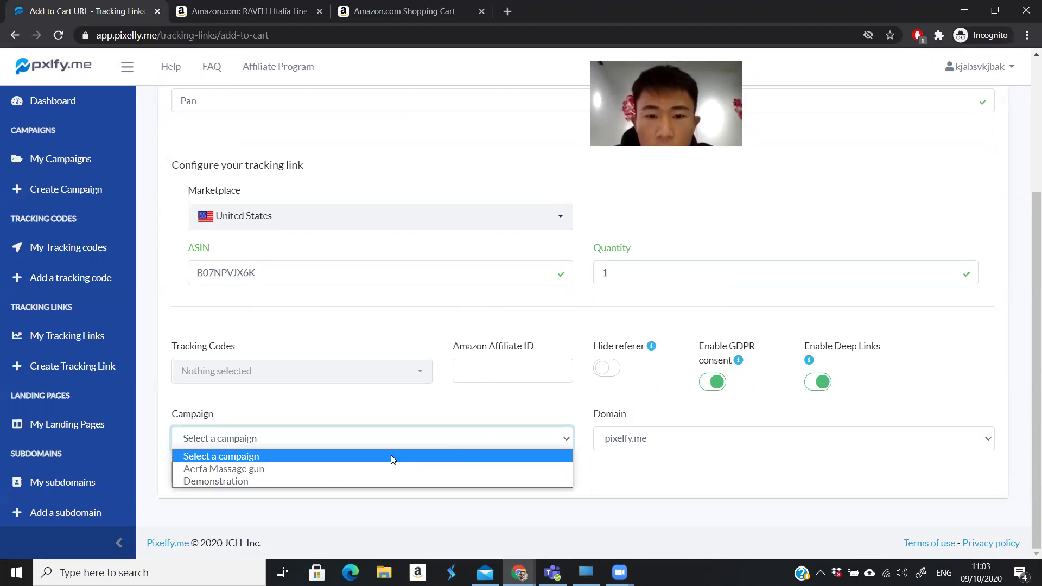
left_click(393, 480)
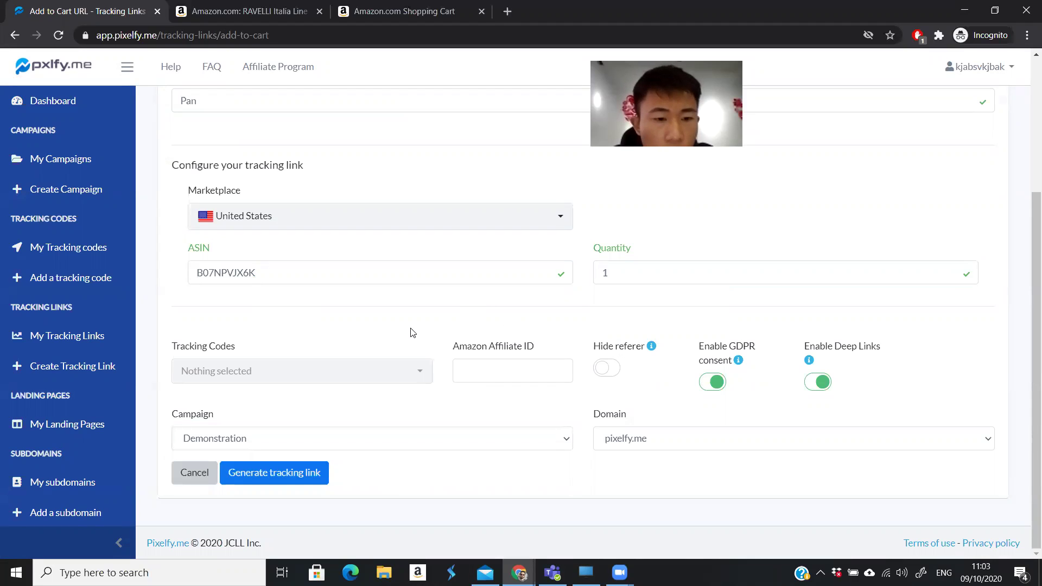
Generate the GDPR-enabled Add-to-cart tracking link and copy its short URL.
scroll(607, 326, "up", 2)
scroll(608, 325, "down", 2)
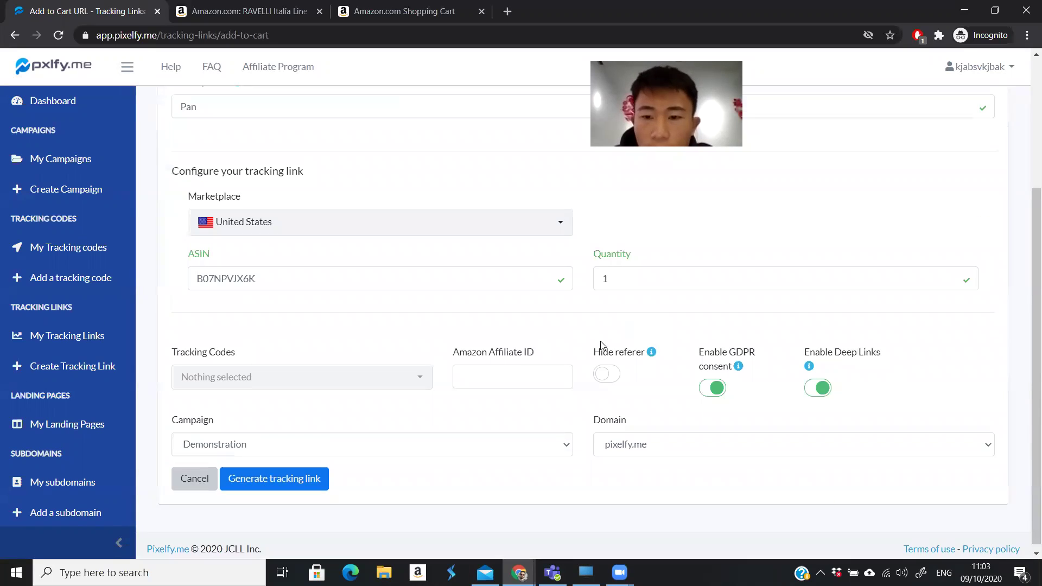
left_click(300, 478)
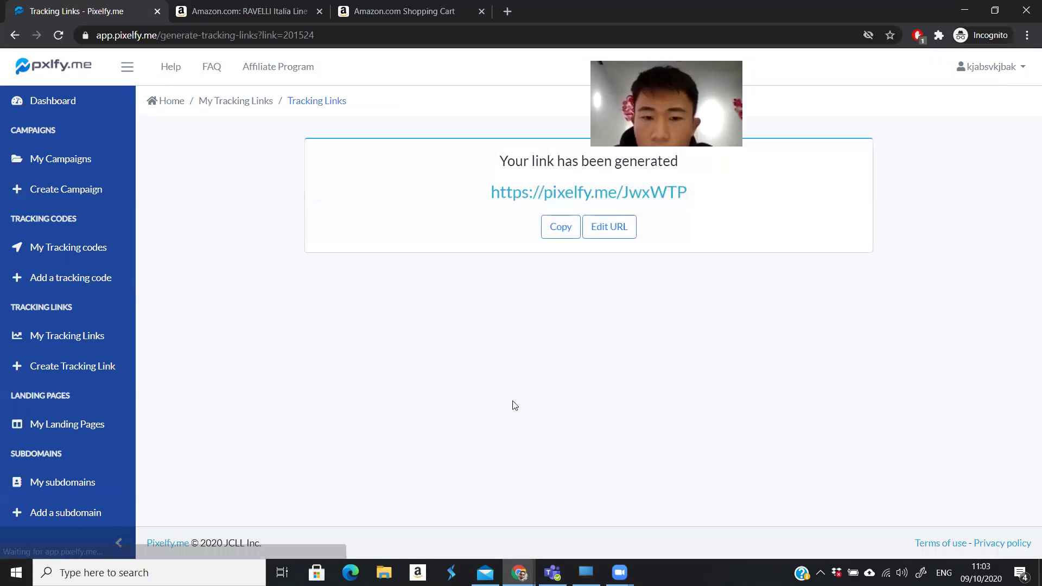
left_click(561, 231)
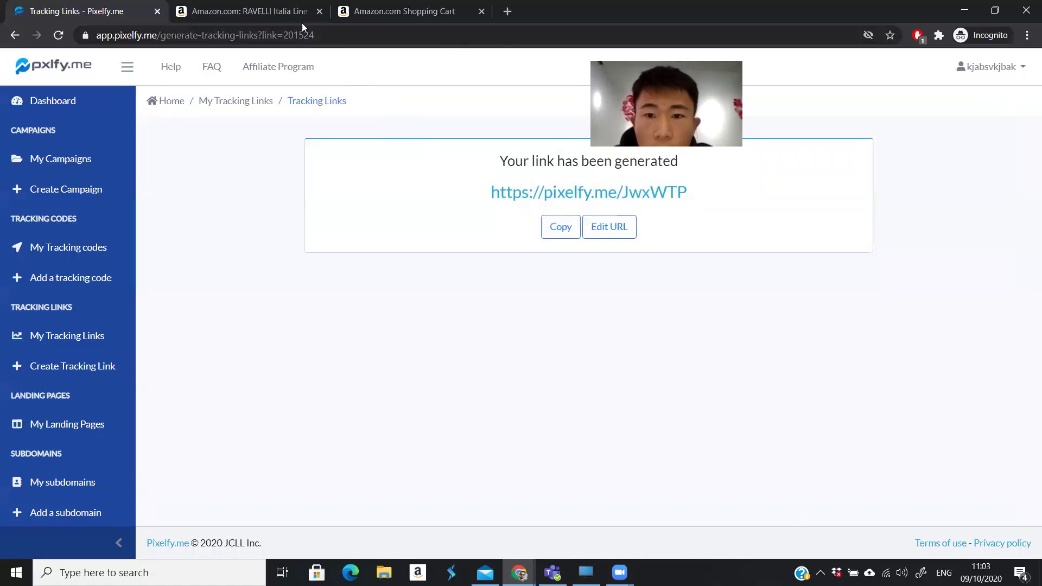
Open the copied link in the browser tab showing the Amazon cart and accept Pixelfy's cookies.
left_click(358, 12)
left_click(367, 34)
key("ctrl+v")
key("Return")
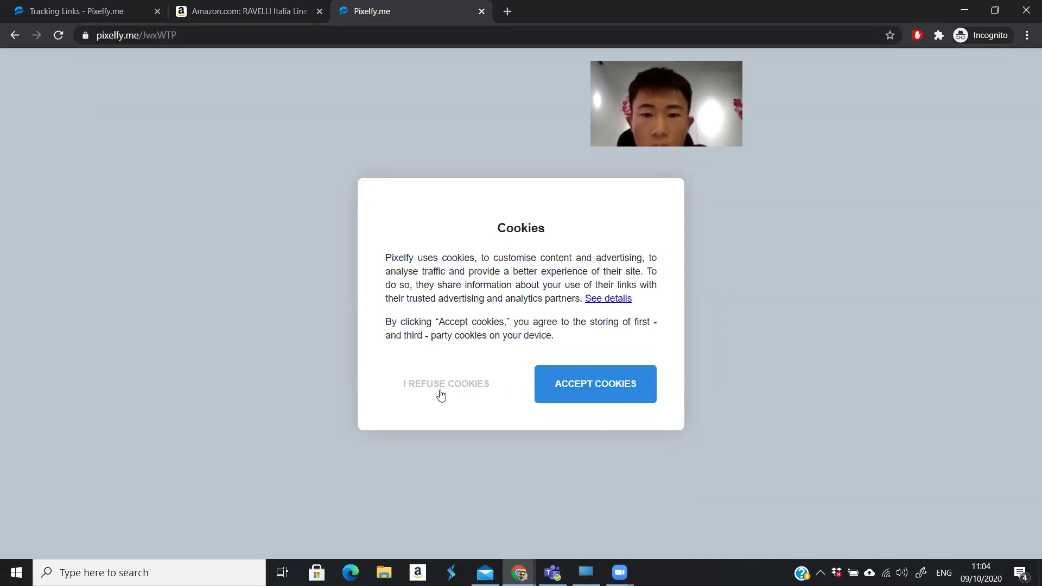
left_click(607, 390)
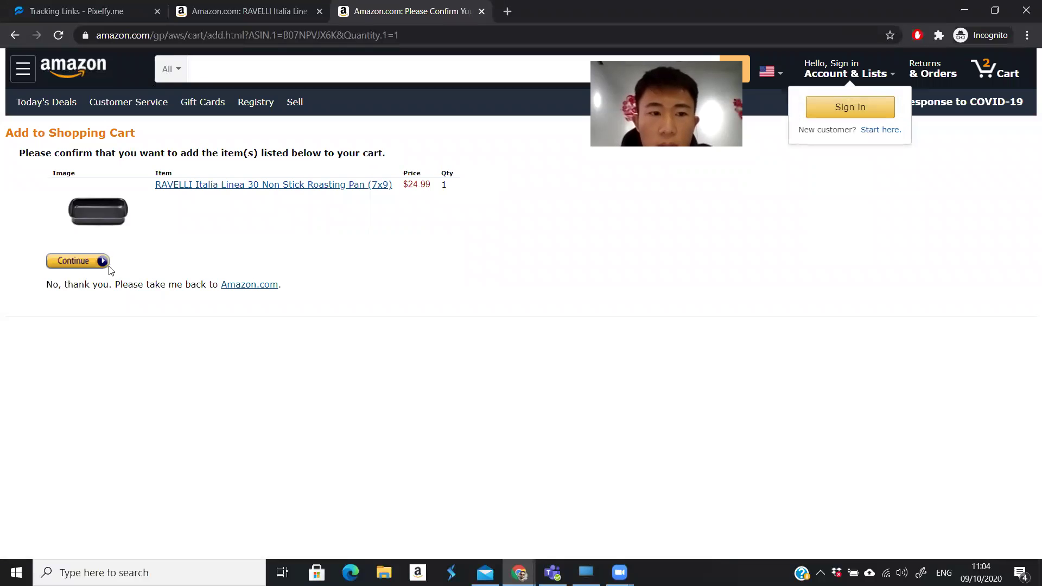
Confirm adding the RAVELLI roasting pan to the Amazon shopping cart.
left_click(75, 262)
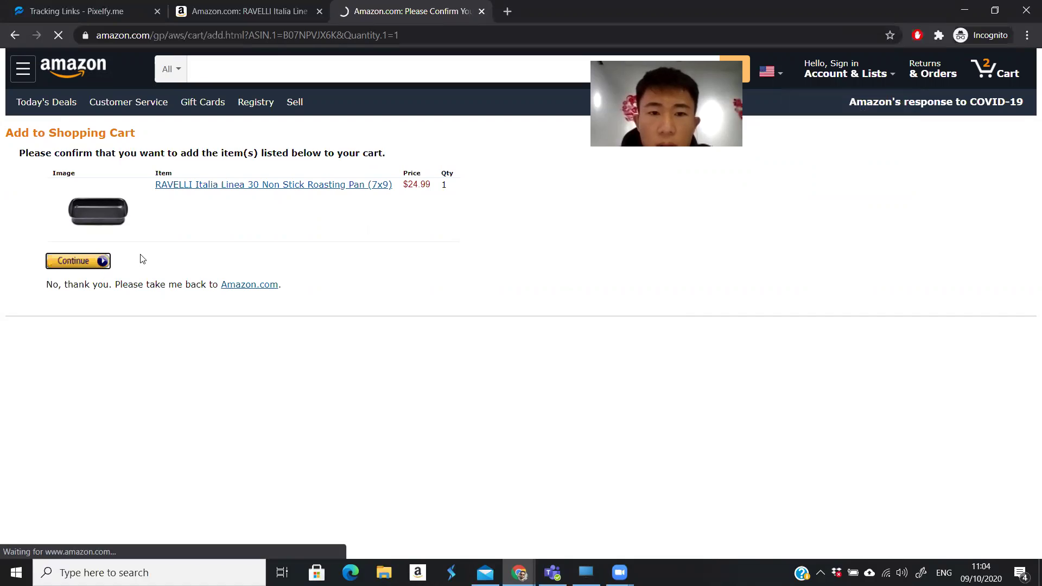
Switch to Pixelfy.me and review the dashboard's click charts, top tracking links, browsers, platforms and top cities.
left_click(116, 16)
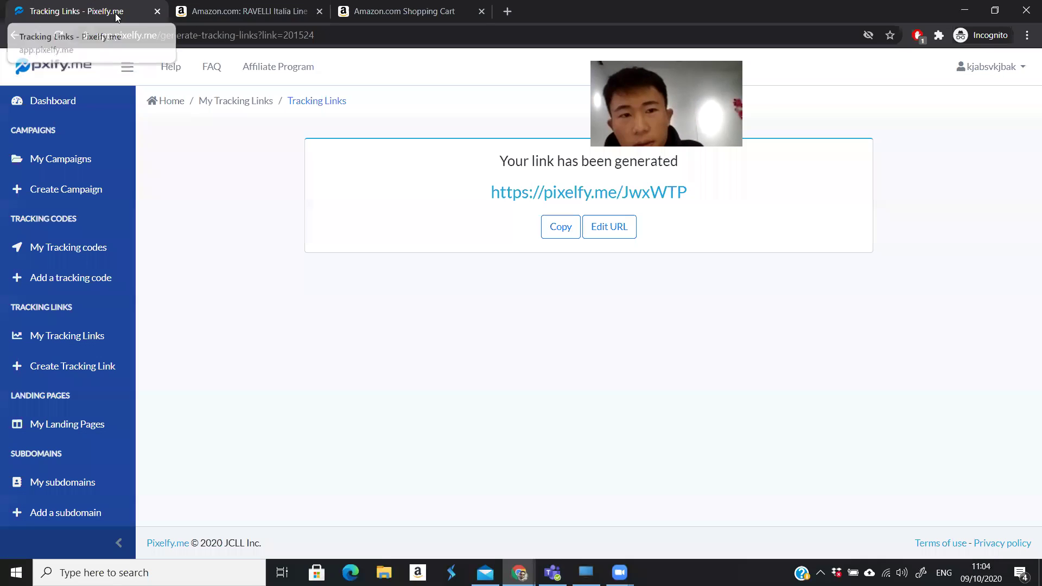
left_click(50, 105)
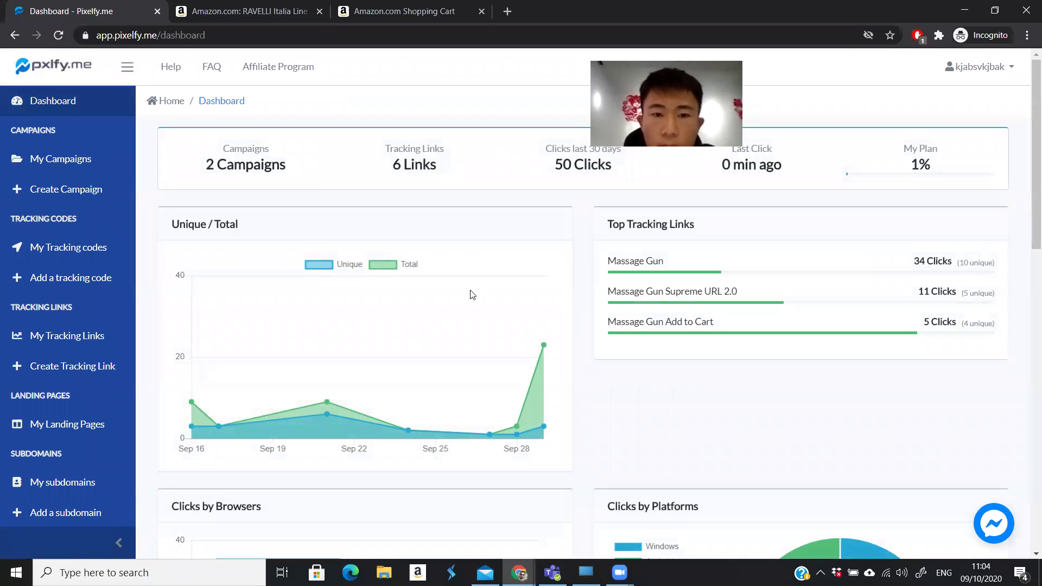
scroll(471, 293, "down", 15)
scroll(469, 304, "up", 8)
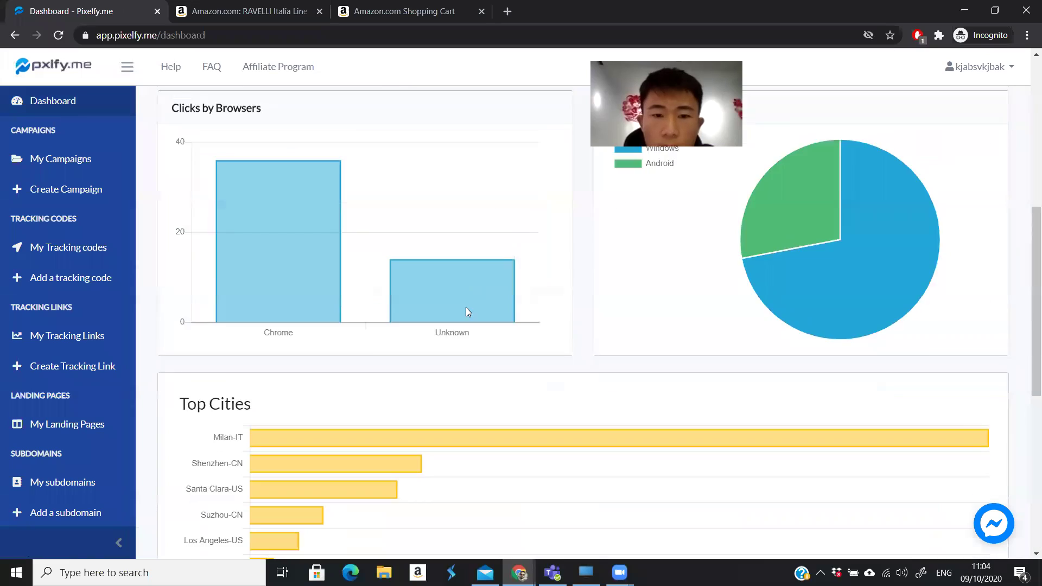
scroll(465, 307, "up", 7)
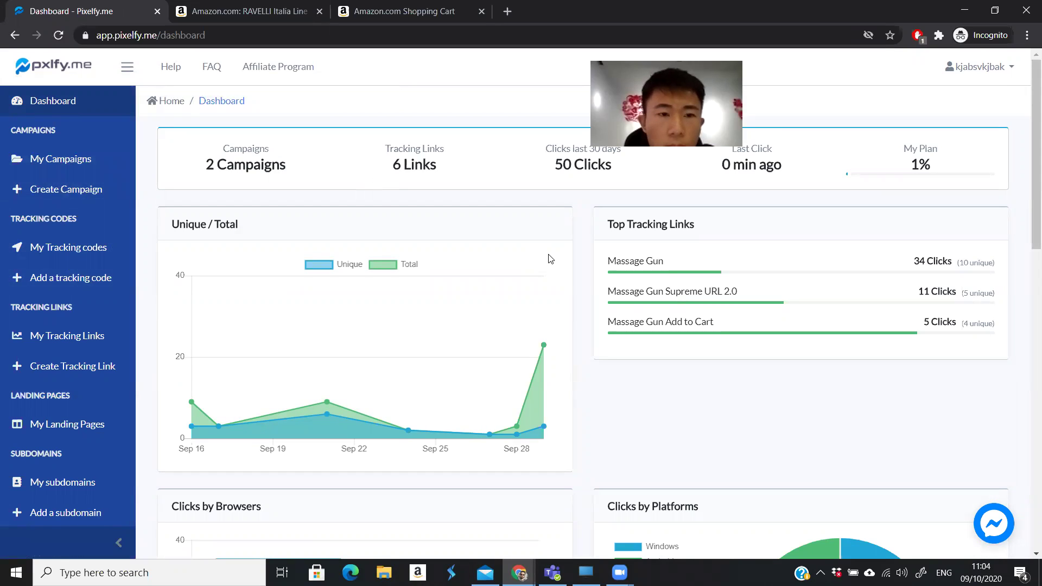
scroll(551, 258, "down", 6)
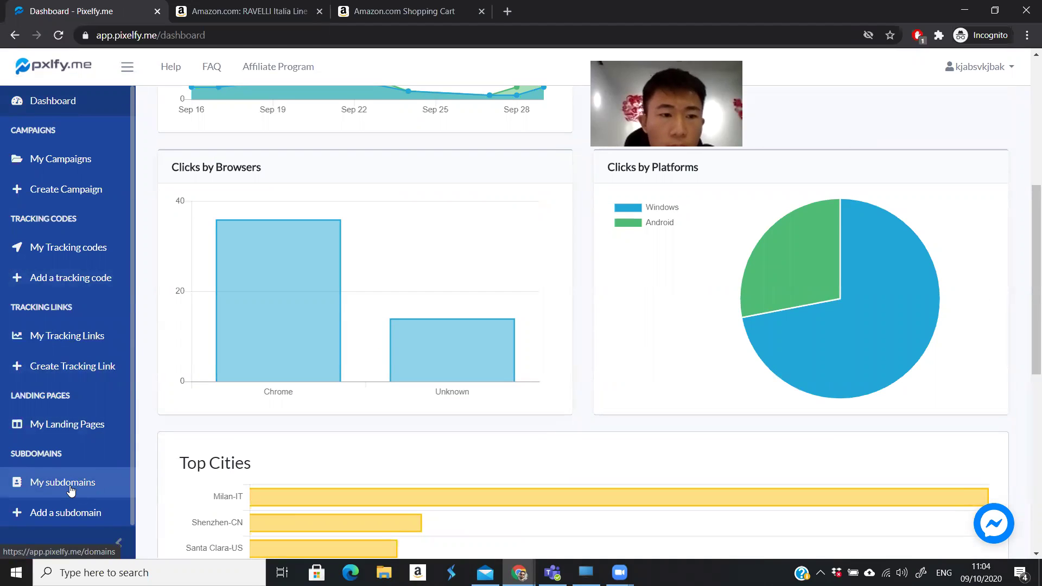
View the Demonstration campaign's tracking links and copy the short URL of the Supreme link named Pans.
left_click(48, 171)
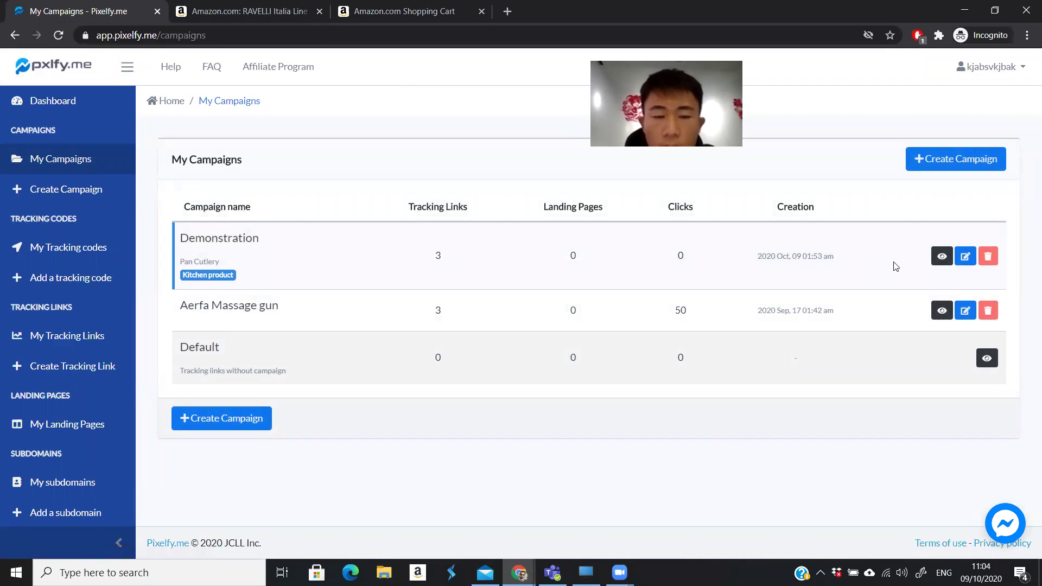
left_click(942, 256)
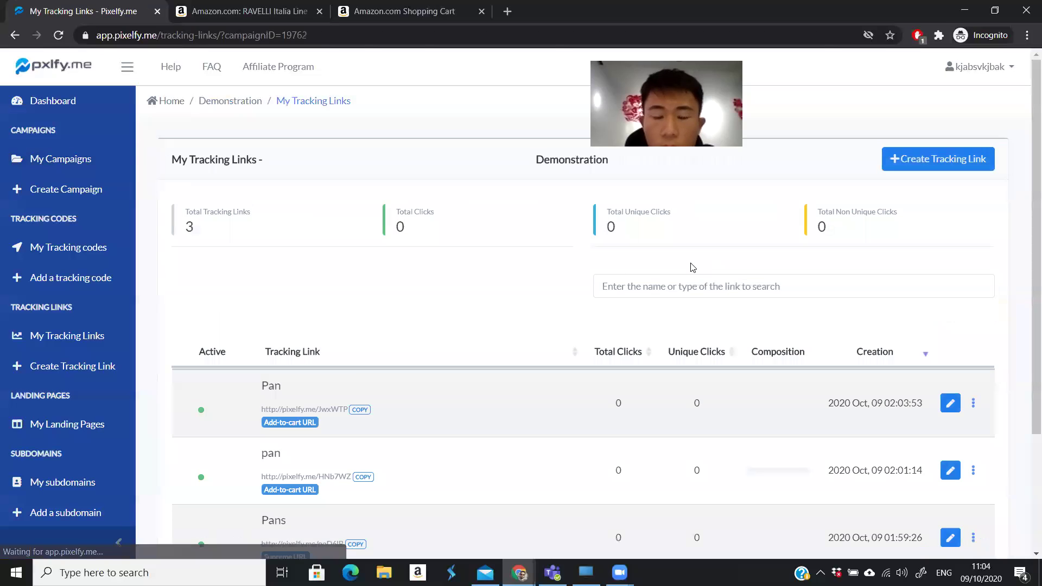
scroll(497, 288, "down", 3)
left_click(360, 275)
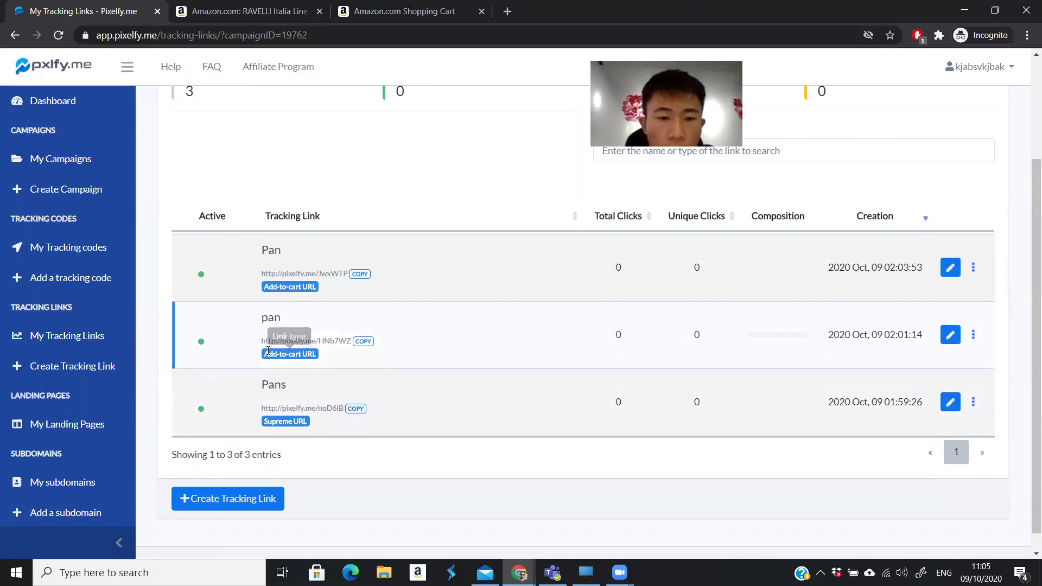
left_click(357, 410)
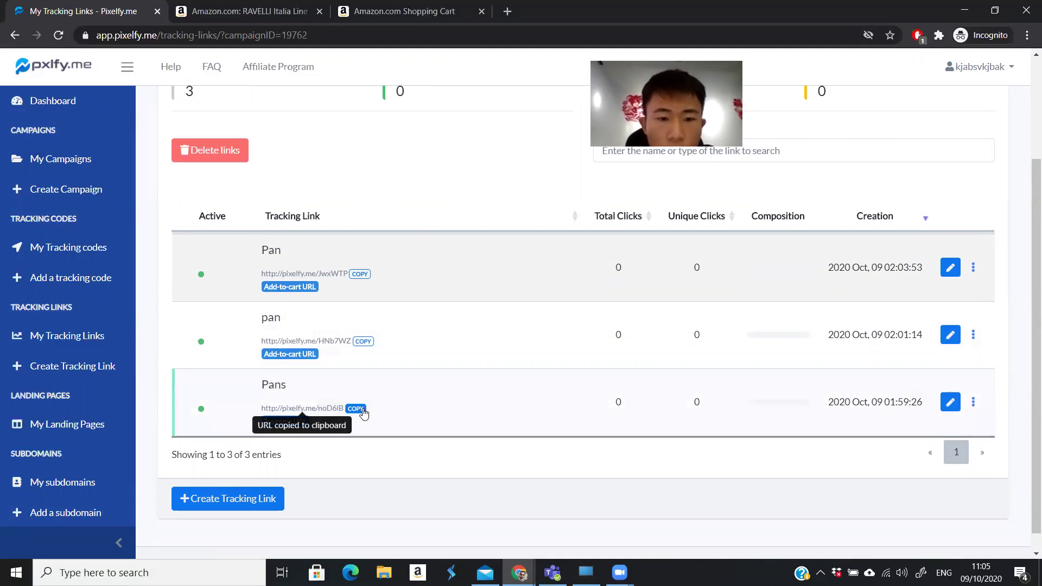
Load the copied Supreme link in the browser tab showing the Amazon shopping cart.
left_click(405, 10)
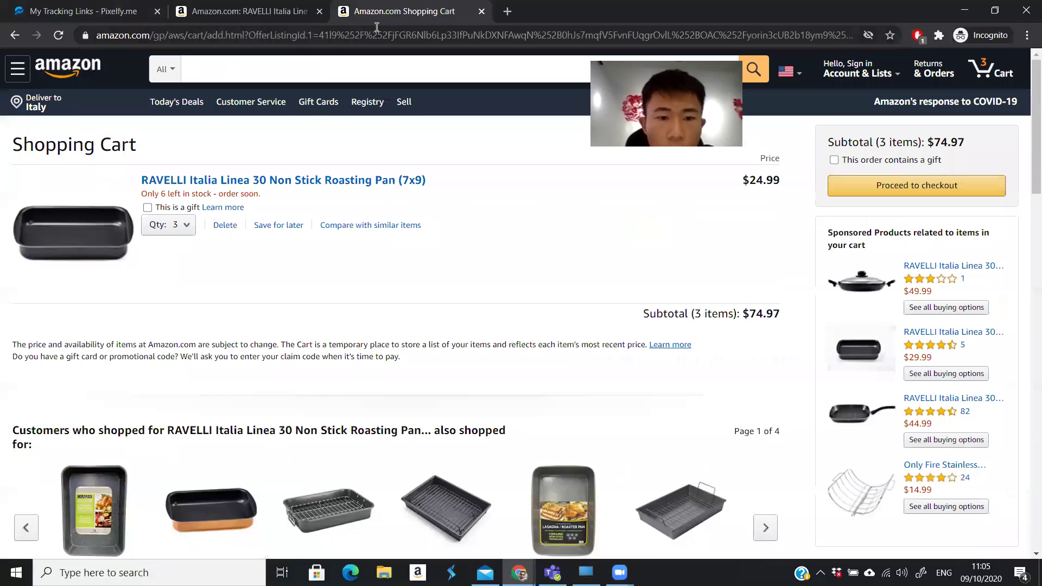
left_click(376, 30)
key("ctrl+v")
key("Return")
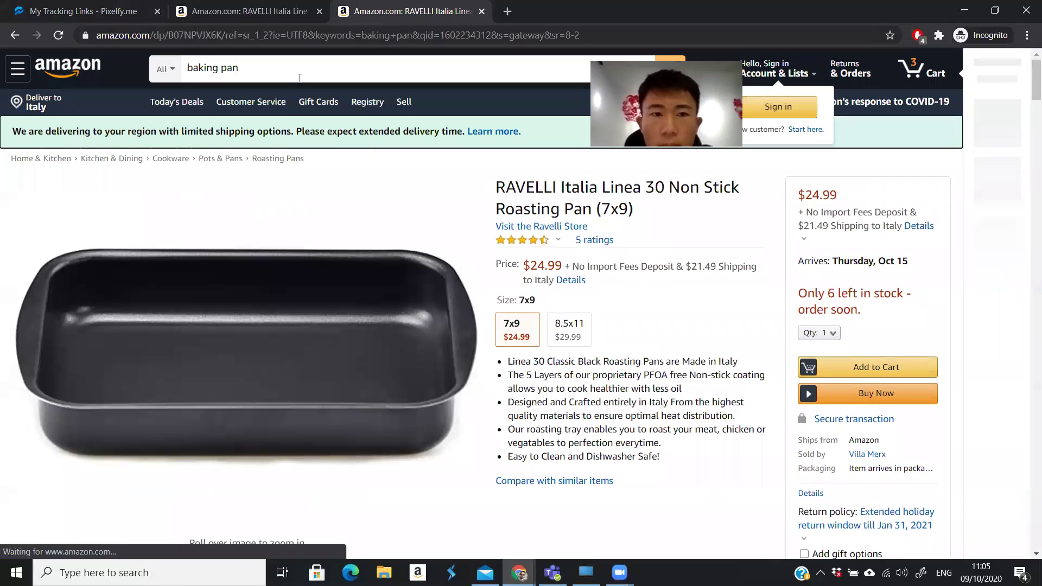
Examine the search keyword and the qid value in the product page's web address, and return to Pixelfy's tracking links.
left_click_drag(187, 67, 245, 64)
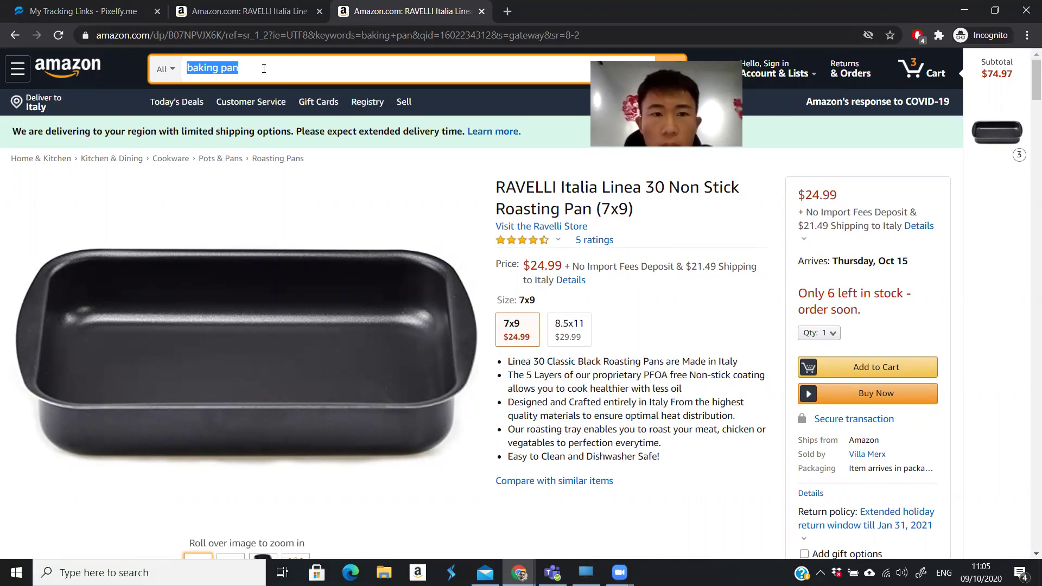
left_click(624, 444)
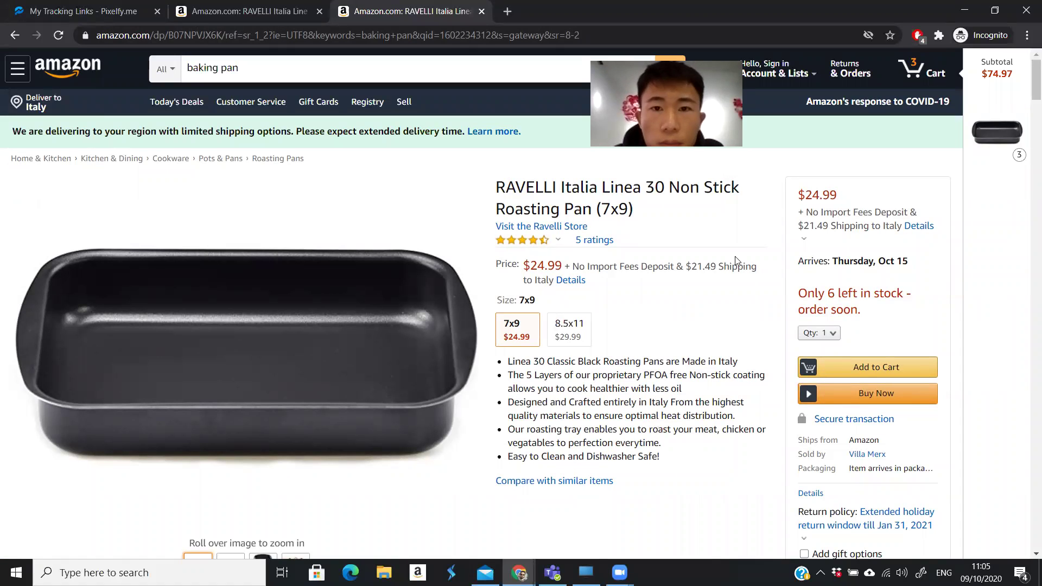
double_click(468, 34)
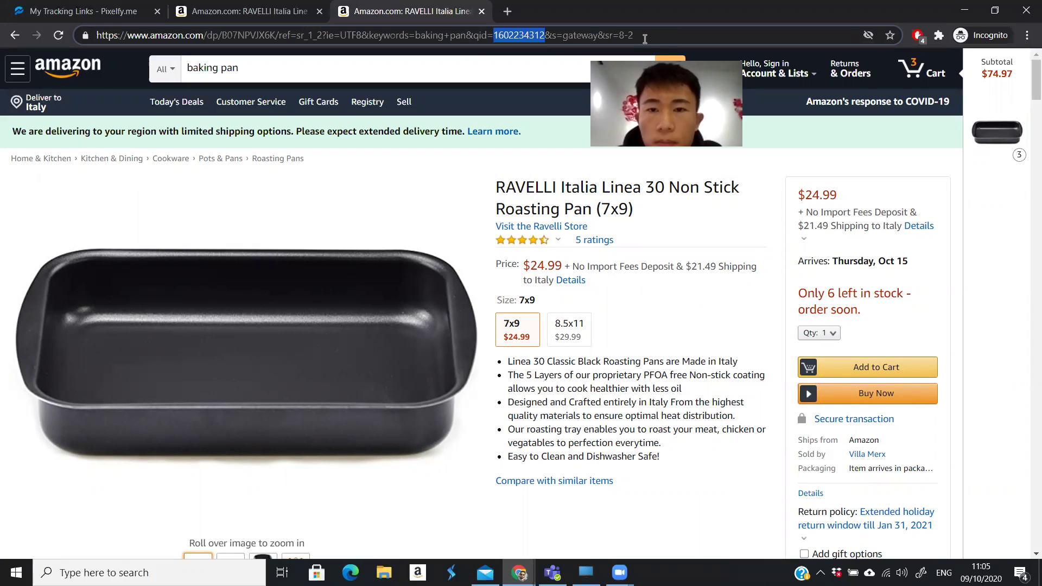
left_click(664, 359)
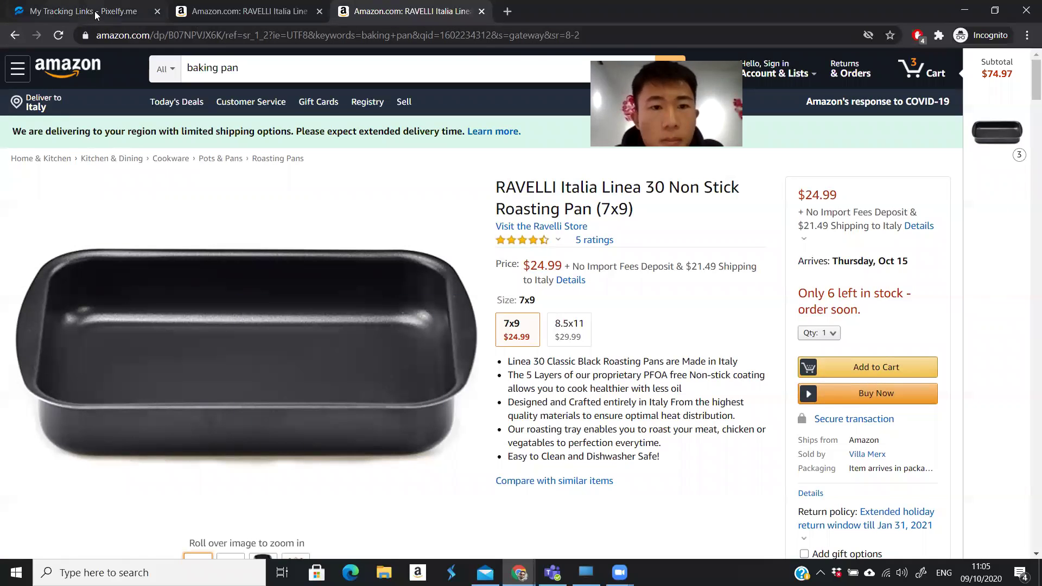
left_click(87, 14)
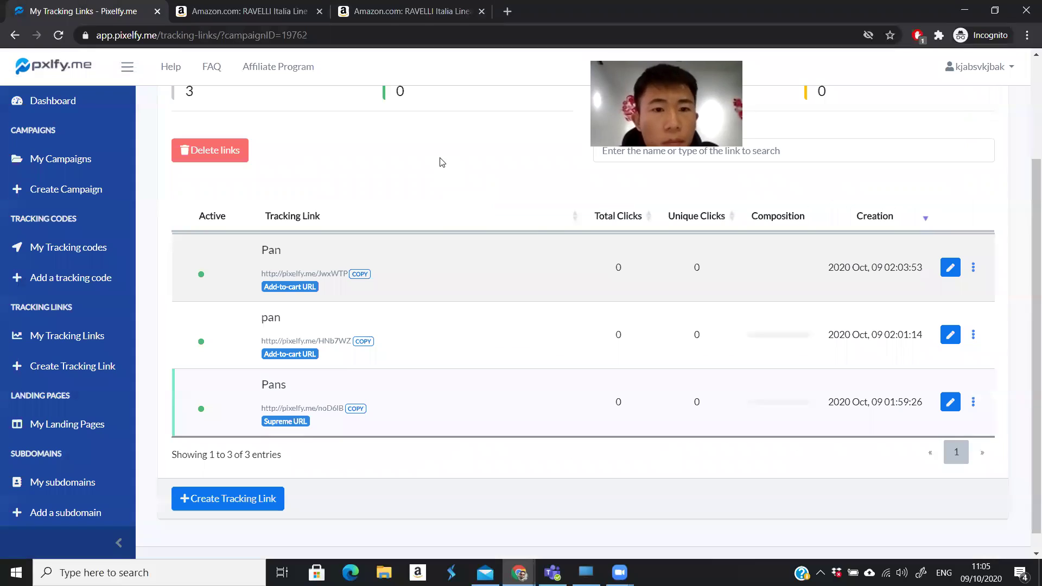